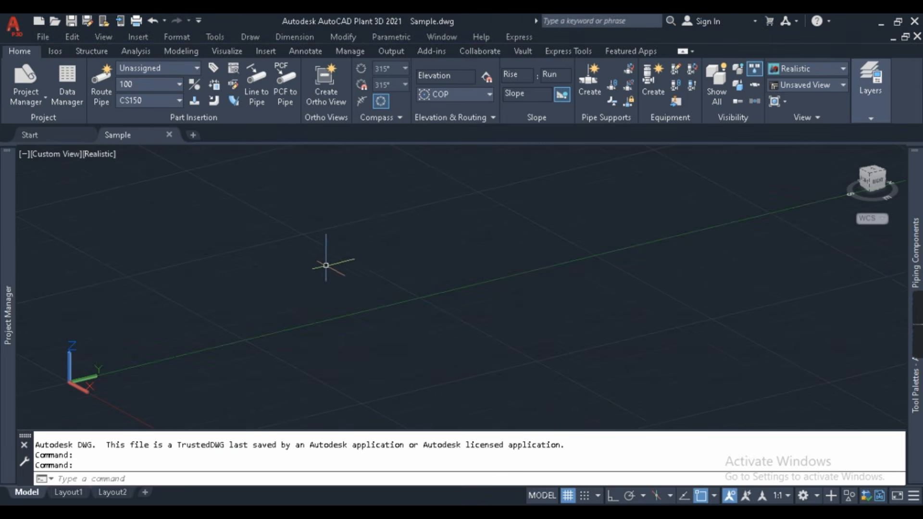
# - Open Project Setup at Isometric DWG Settings > Iso Style Setup, keeping Check_A2 as the current style
pyautogui.click(28, 102)
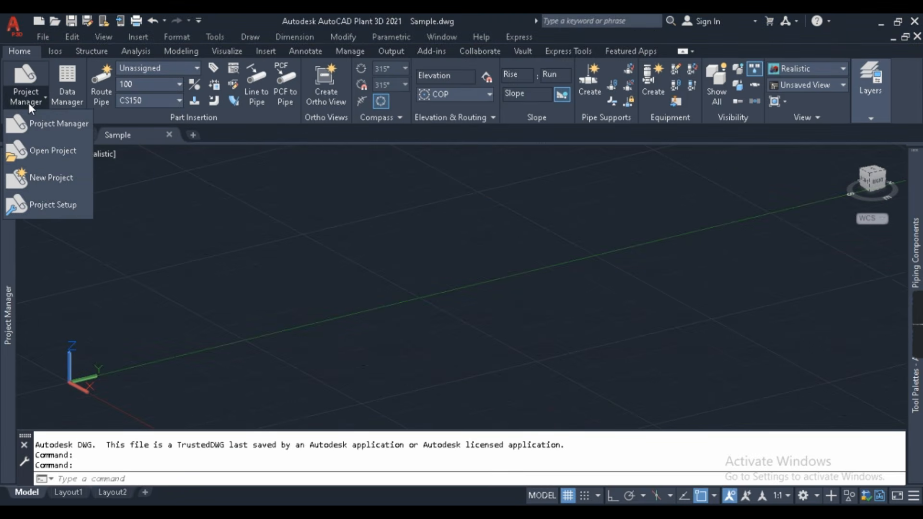
pyautogui.click(42, 207)
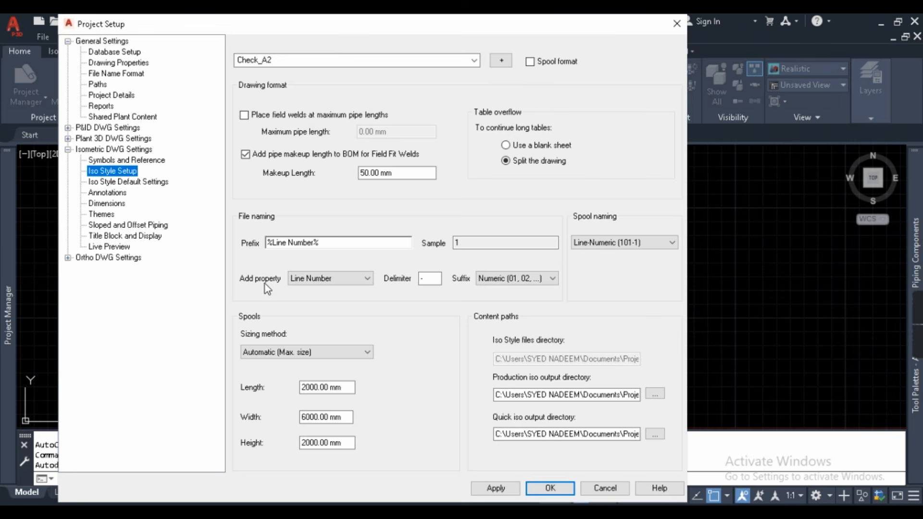
pyautogui.click(128, 149)
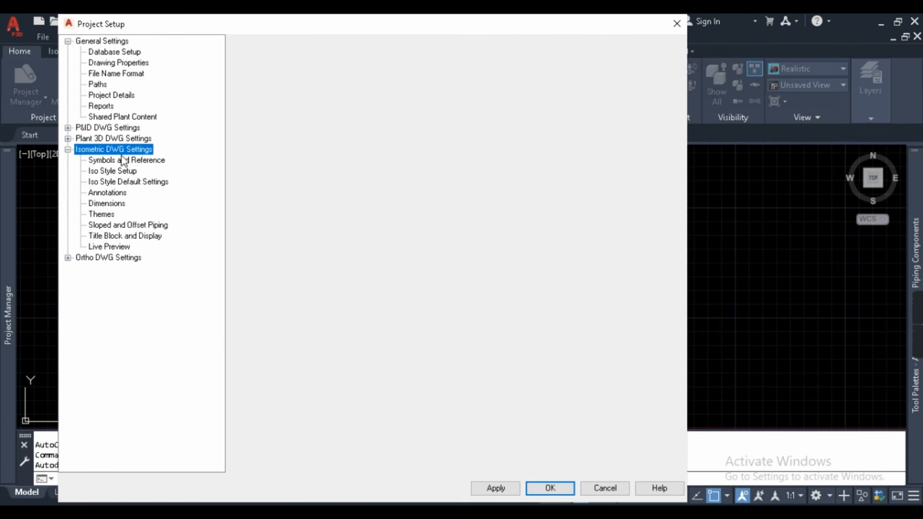
pyautogui.click(128, 162)
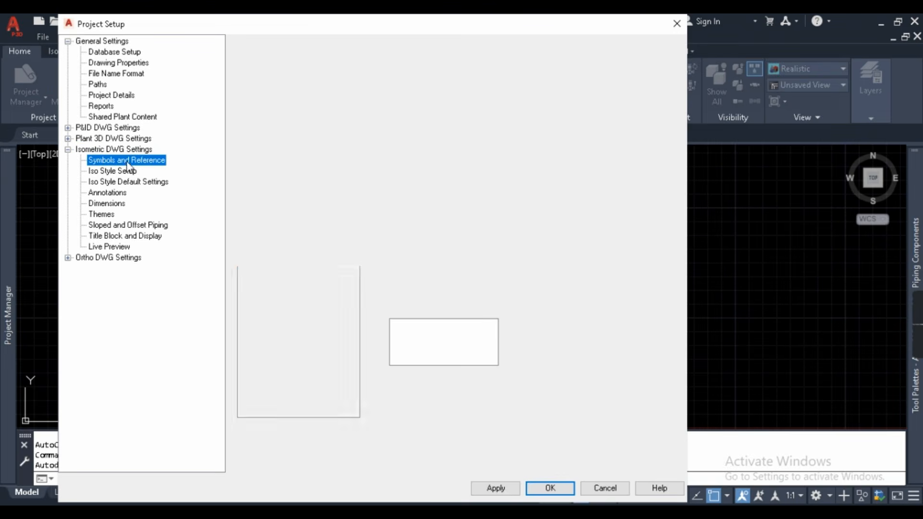
pyautogui.click(126, 171)
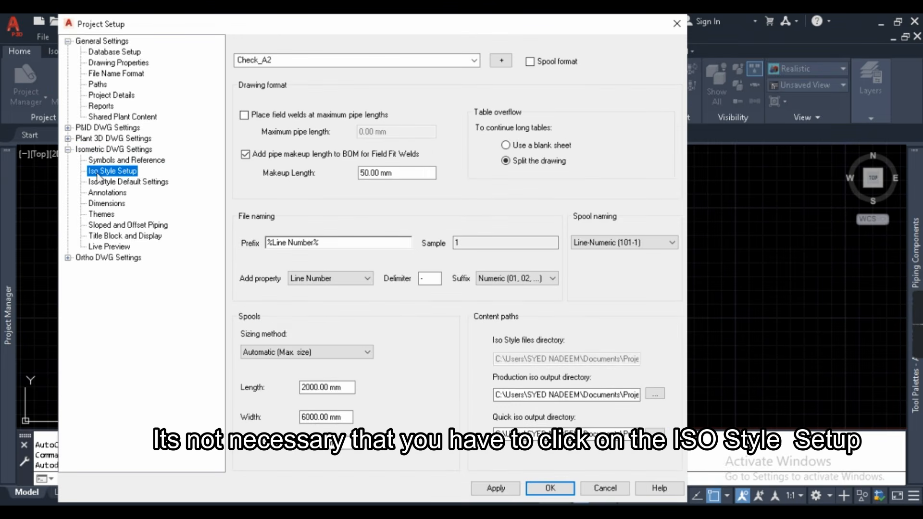
pyautogui.click(475, 61)
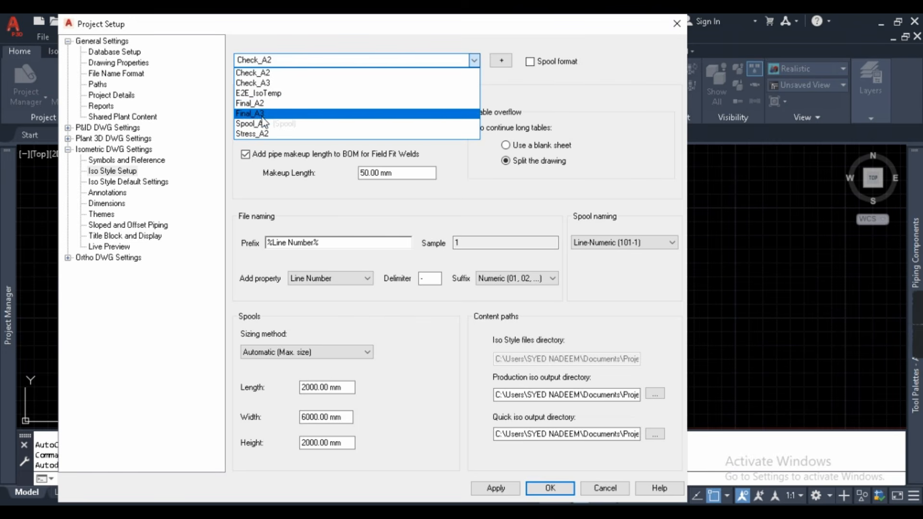
pyautogui.click(490, 74)
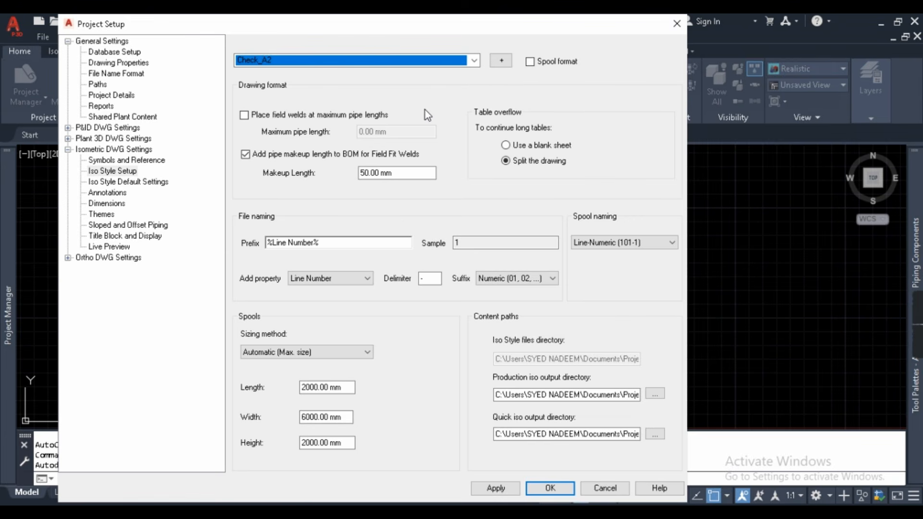
# - Add a new iso style named Demo_E2E, choosing to build it from scratch instead of copying Check_A2
pyautogui.click(502, 61)
pyautogui.moveTo(517, 107); pyautogui.dragTo(357, 94)
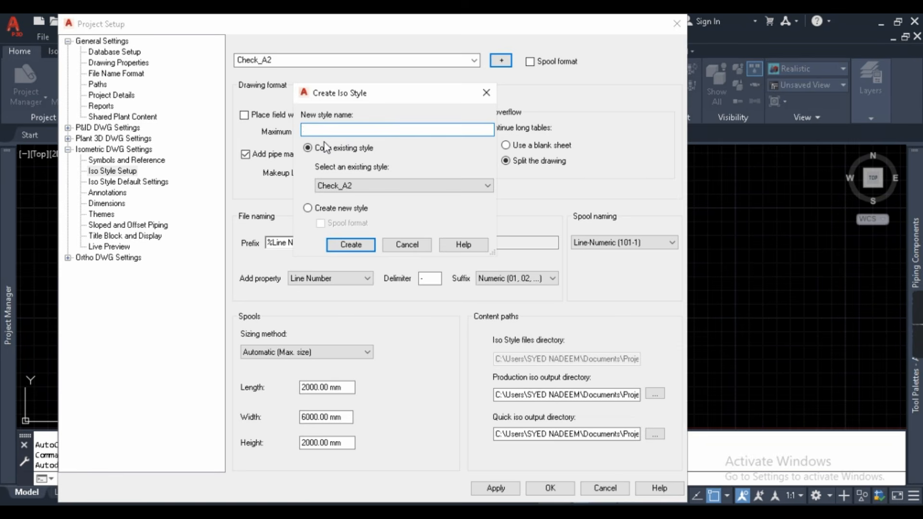
pyautogui.write('Demo')
pyautogui.write('_E@E')
pyautogui.press('BackSpace')
pyautogui.press('BackSpace')
pyautogui.write('2E')
pyautogui.click(391, 187)
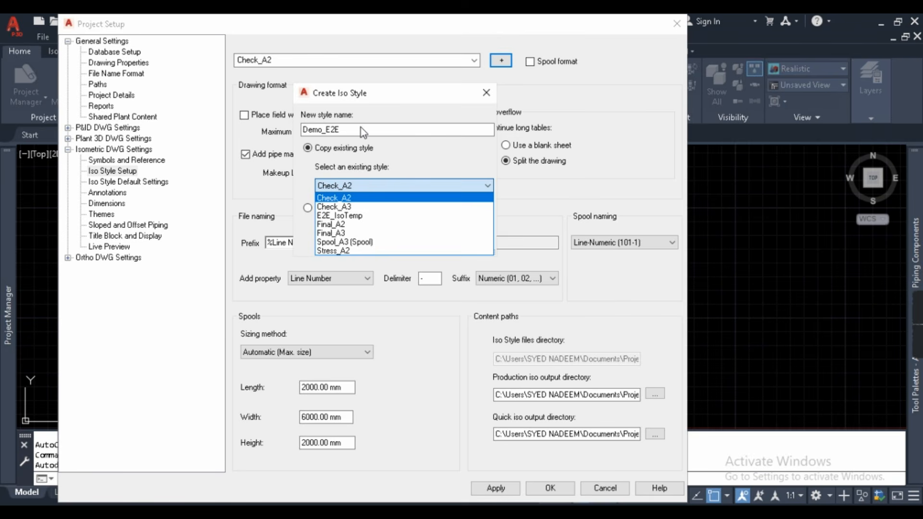
pyautogui.click(409, 162)
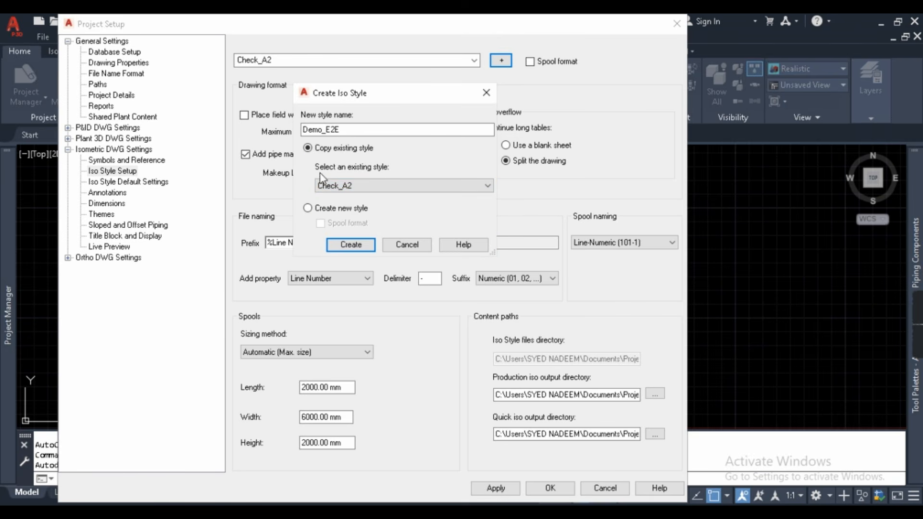
pyautogui.click(309, 210)
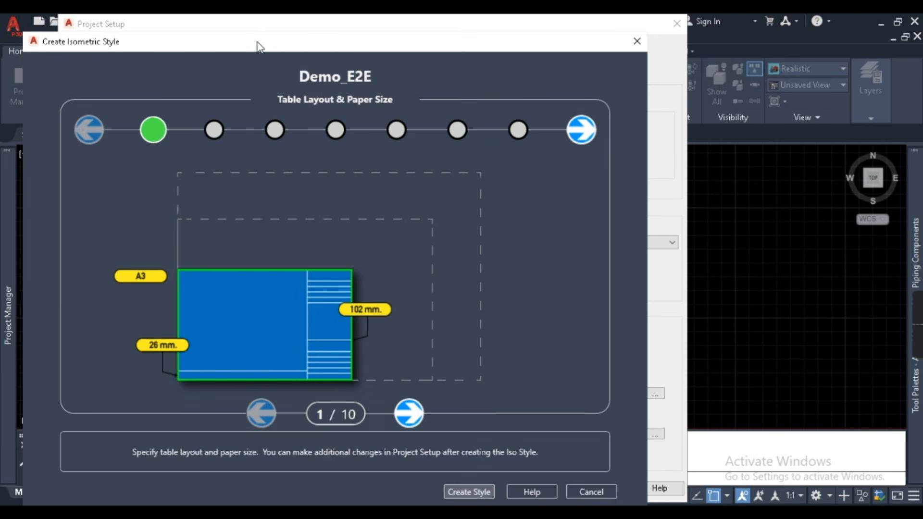
# - Move the Create Isometric Style wizard aside to reveal the Project Setup settings list
pyautogui.moveTo(260, 47); pyautogui.dragTo(364, 44)
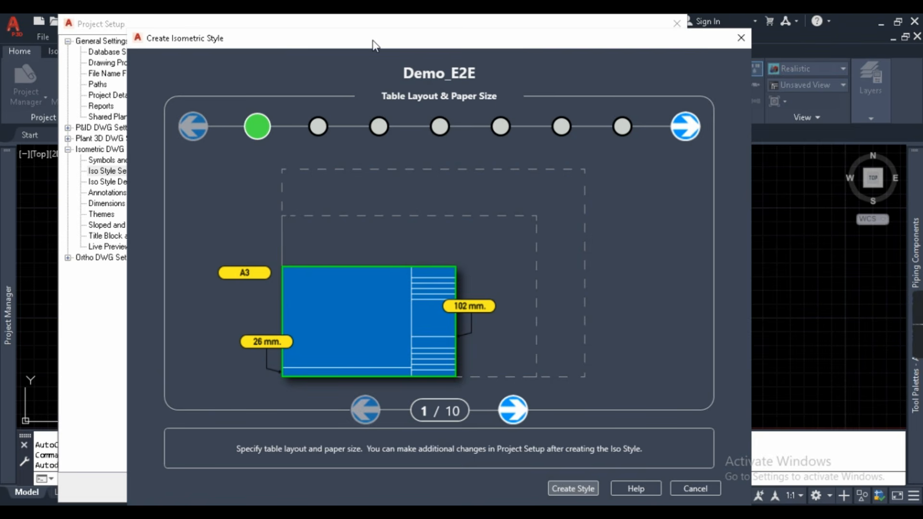
# - Browse the table layouts and settle on the A3 sheet with a 127 mm table
pyautogui.click(513, 410)
pyautogui.click(375, 410)
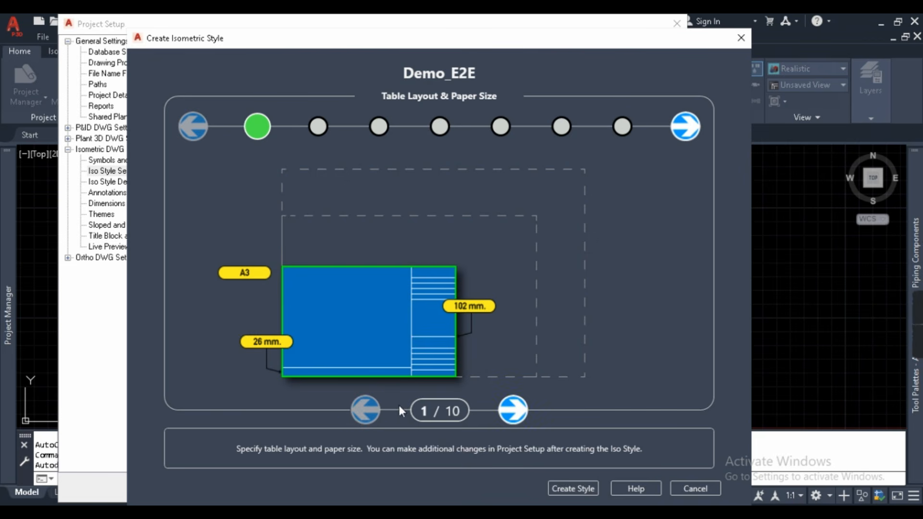
pyautogui.click(512, 410)
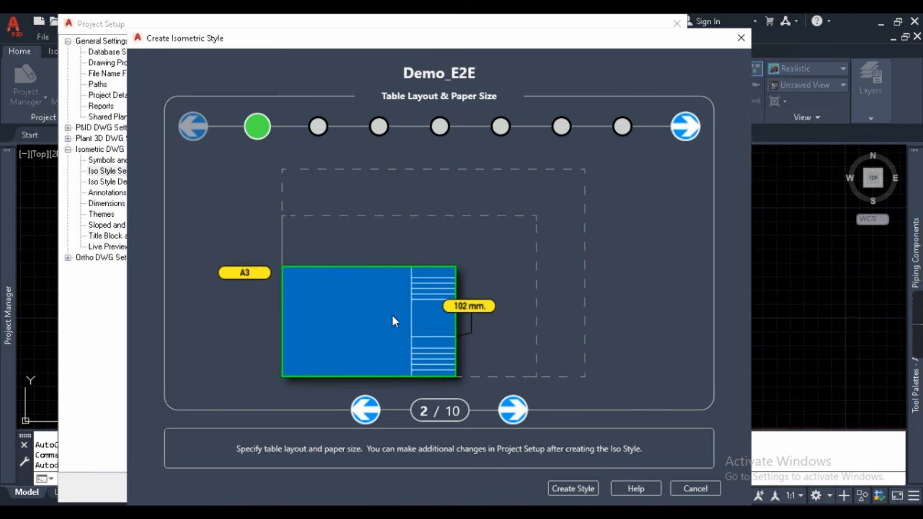
pyautogui.click(514, 411)
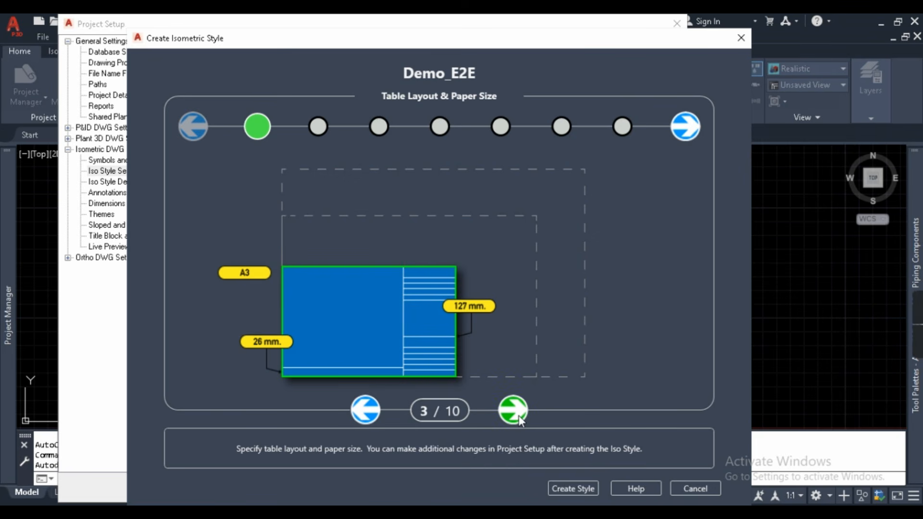
pyautogui.click(518, 416)
pyautogui.click(518, 417)
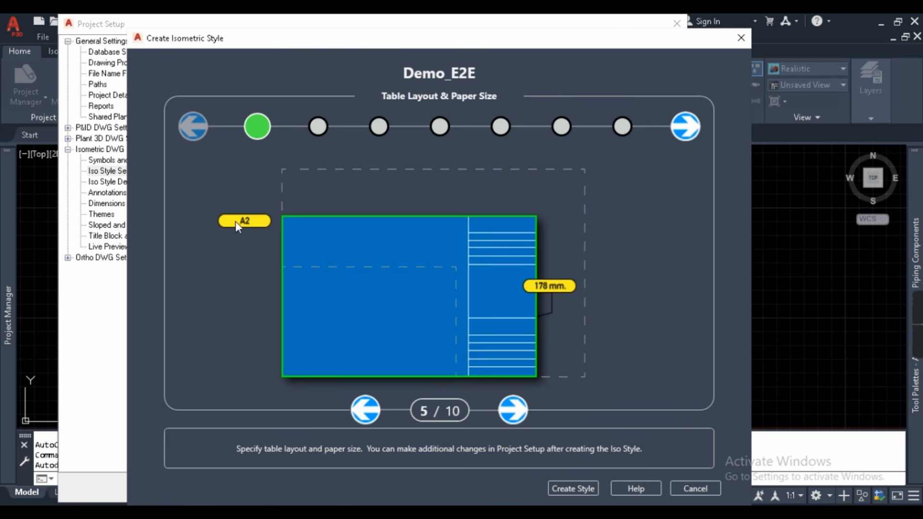
pyautogui.click(365, 410)
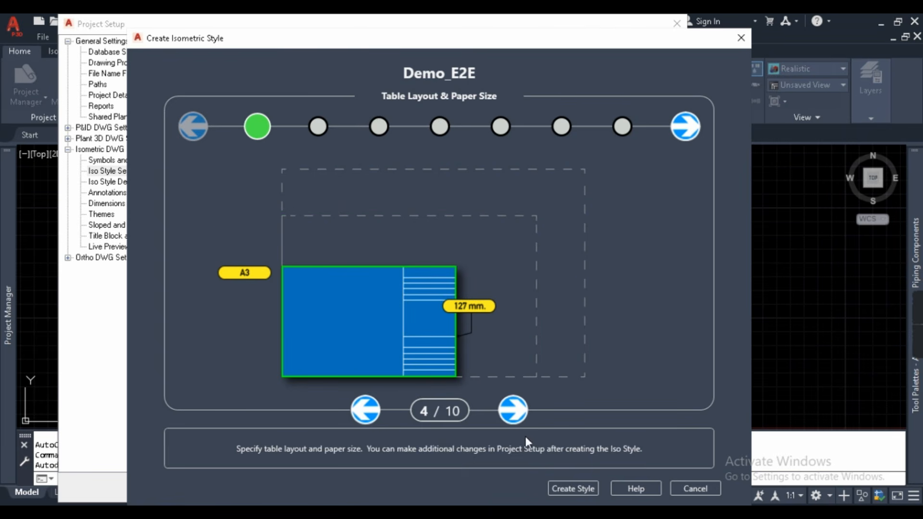
pyautogui.click(502, 413)
pyautogui.click(513, 414)
pyautogui.click(515, 414)
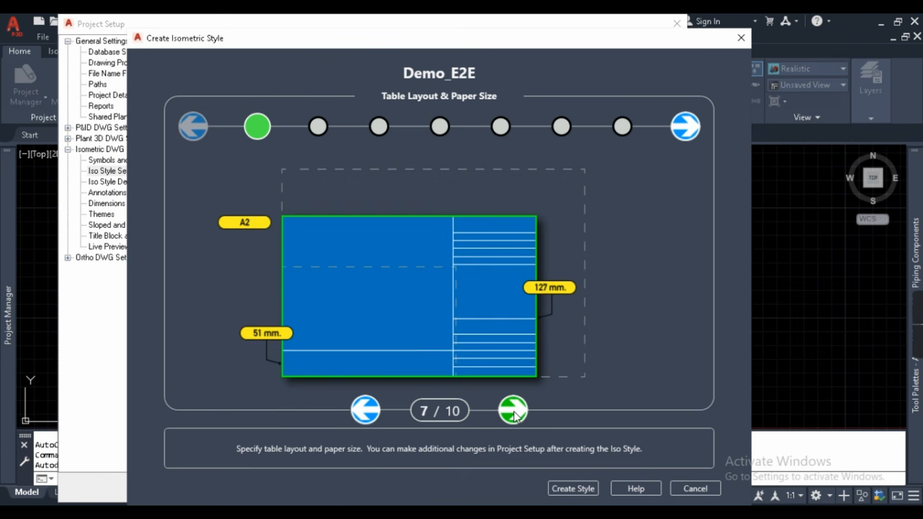
pyautogui.click(516, 415)
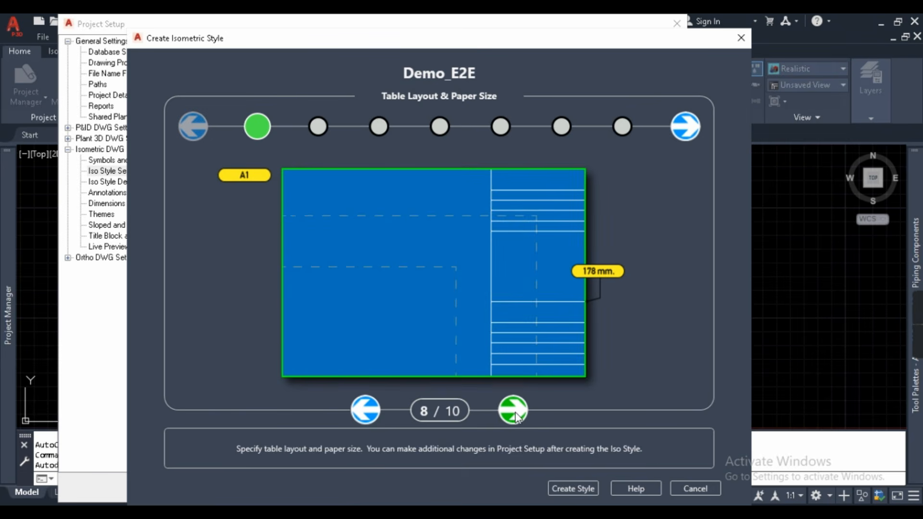
pyautogui.click(376, 410)
pyautogui.click(376, 410)
pyautogui.click(376, 409)
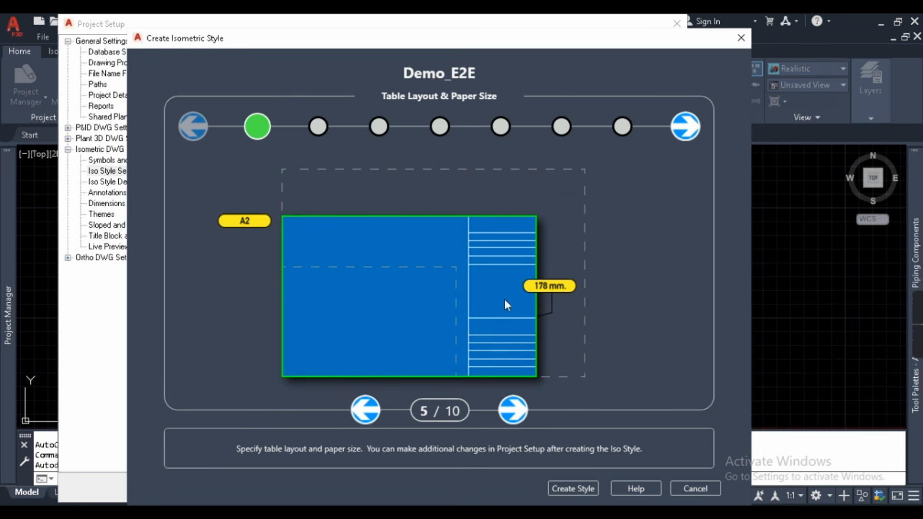
pyautogui.click(372, 411)
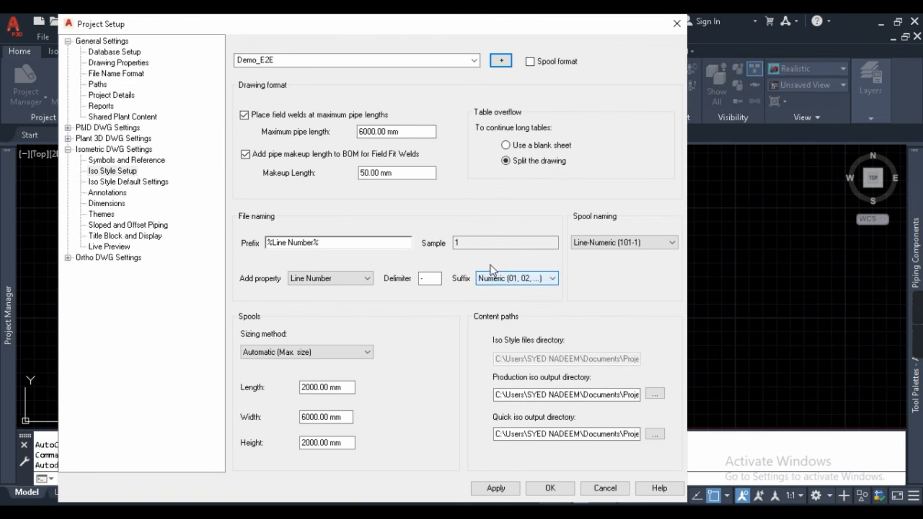
# - Keep Demo_E2E as the current iso style and show its Title Block and Display settings
pyautogui.click(473, 61)
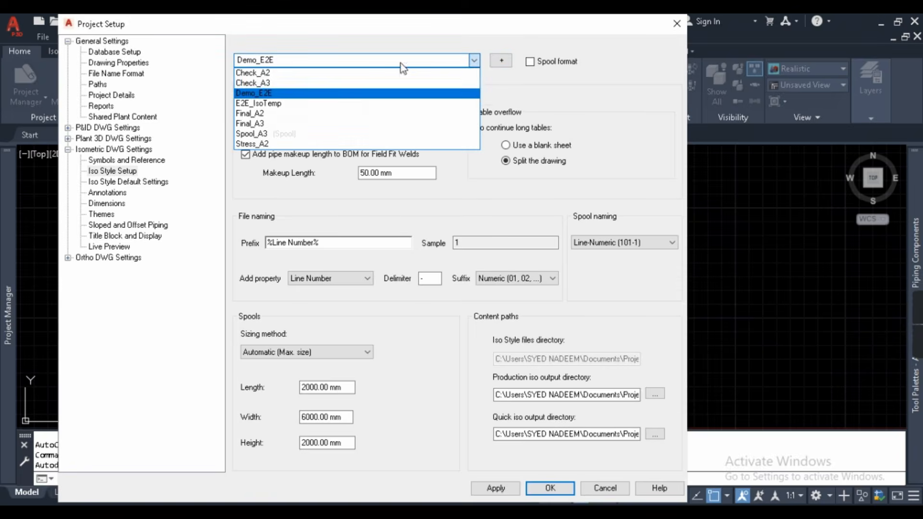
pyautogui.click(566, 76)
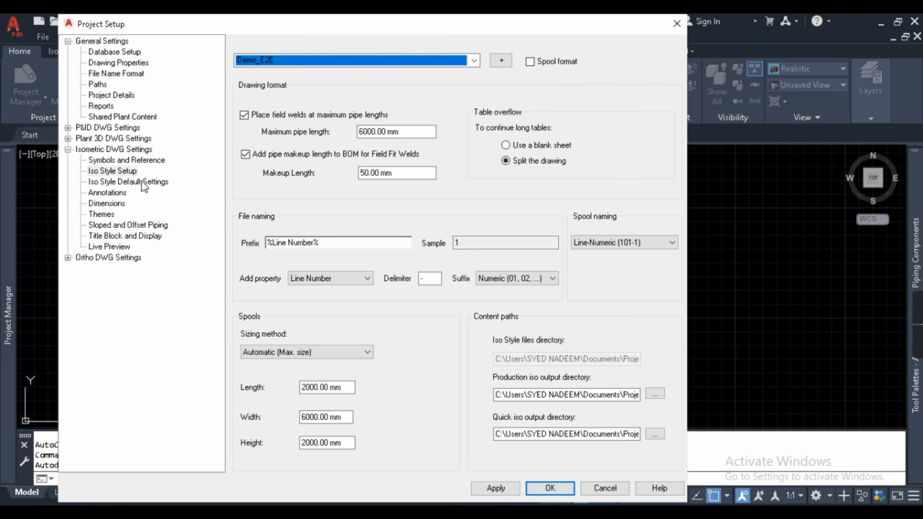
pyautogui.click(102, 215)
pyautogui.click(111, 235)
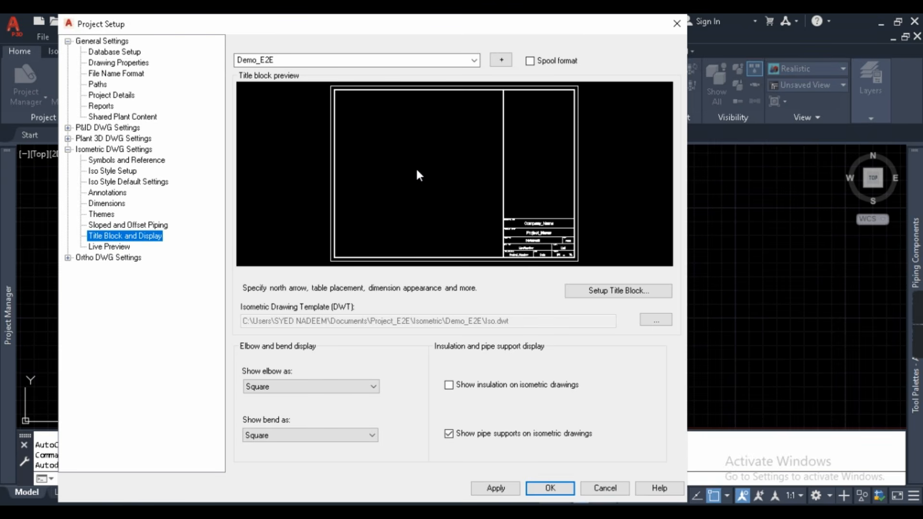
# - Inspect the Demo_E2E style folder's files under Project_E2E\Isometric, then return to AutoCAD's Project Setup
pyautogui.moveTo(344, 513)
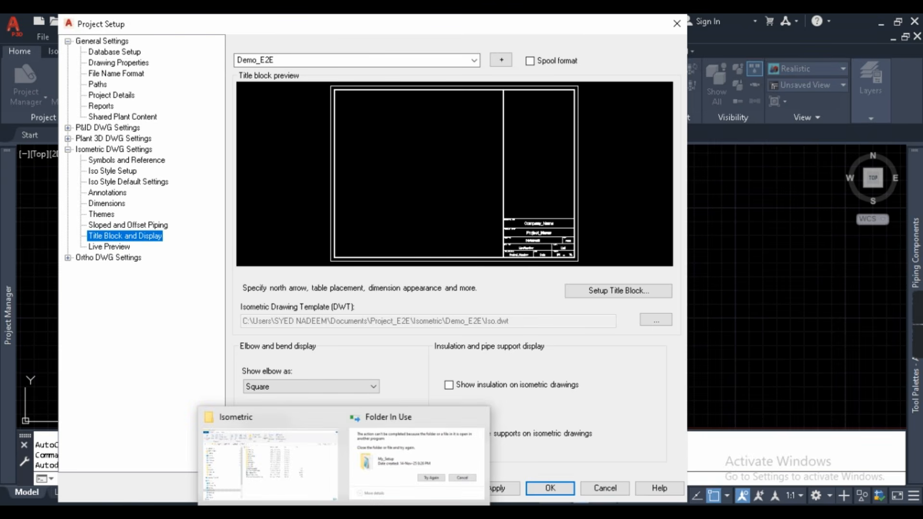
pyautogui.click(302, 486)
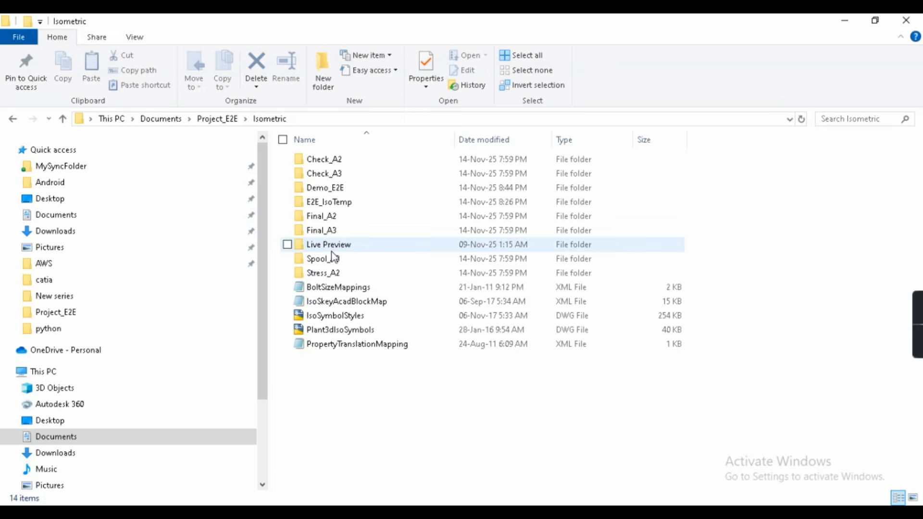
pyautogui.click(220, 122)
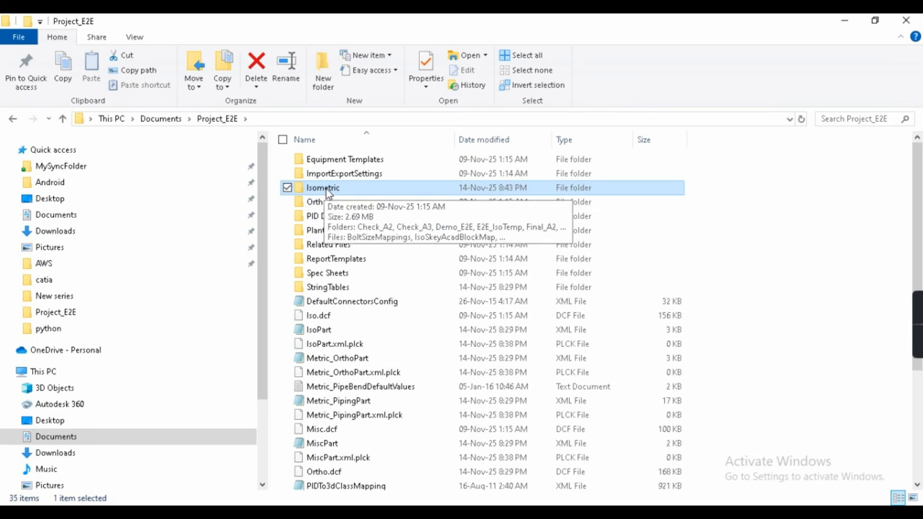
pyautogui.doubleClick(328, 189)
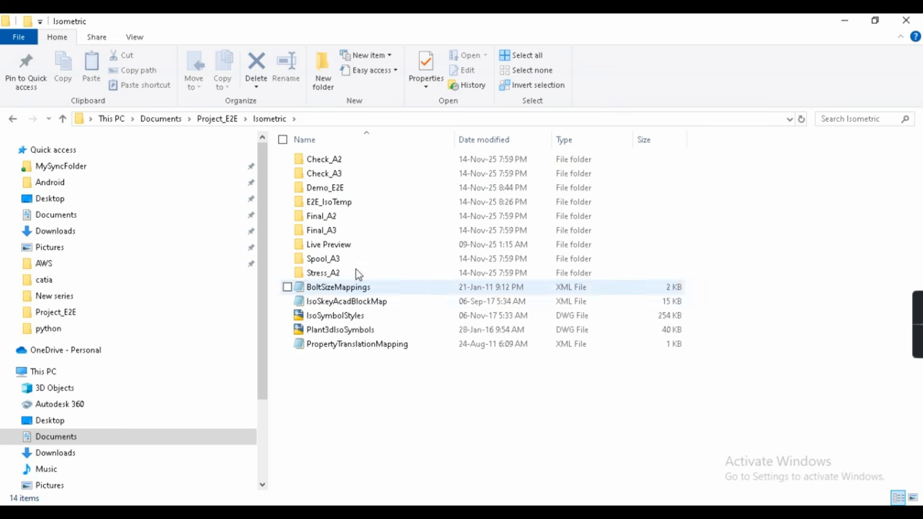
pyautogui.click(341, 189)
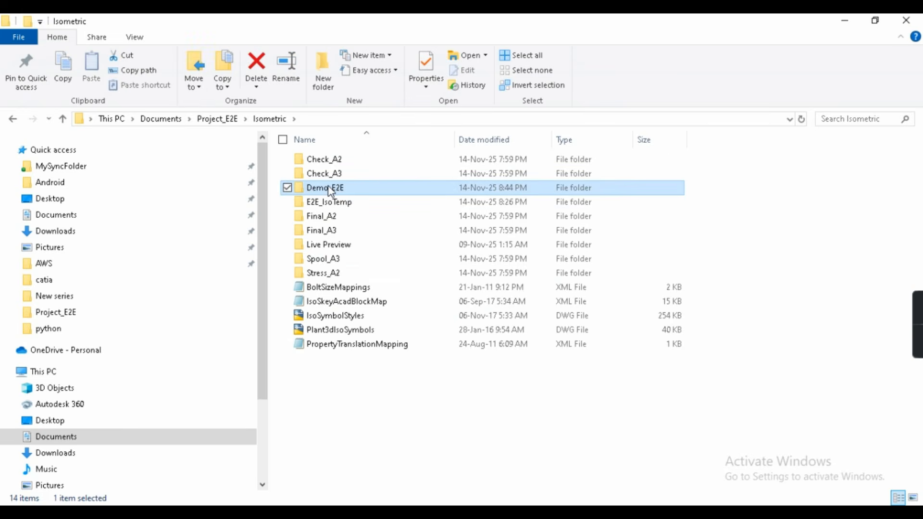
pyautogui.doubleClick(331, 189)
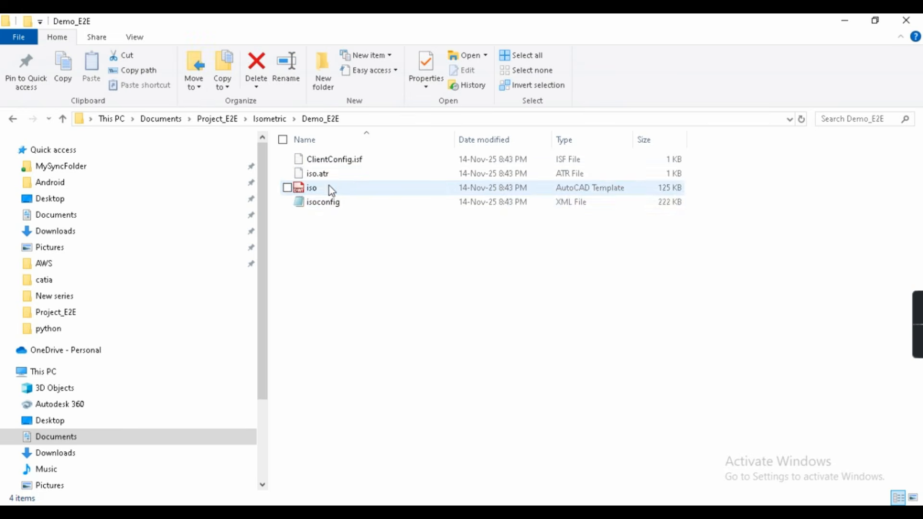
pyautogui.click(280, 119)
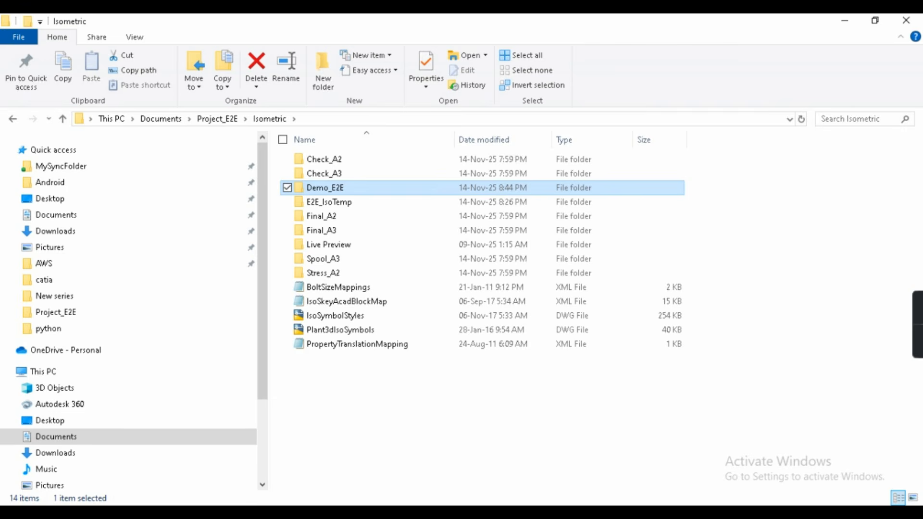
pyautogui.moveTo(577, 513)
pyautogui.click(548, 500)
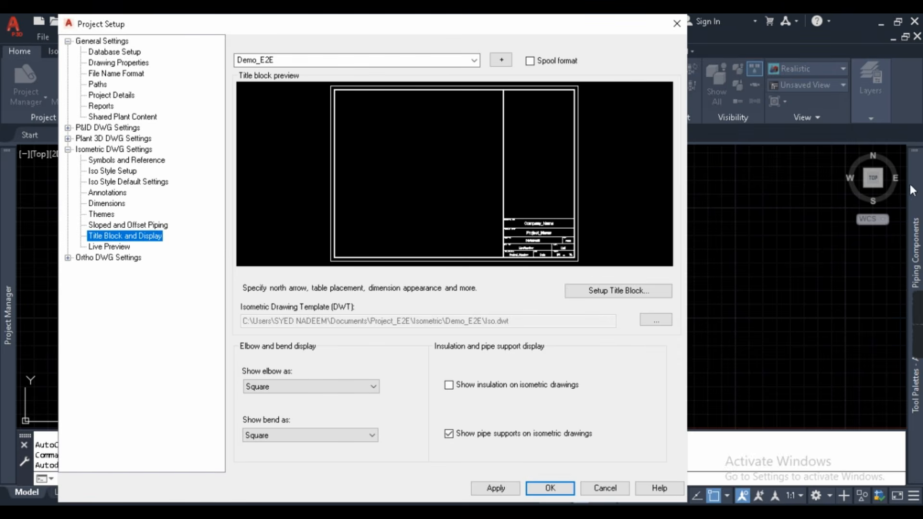
pyautogui.click(614, 294)
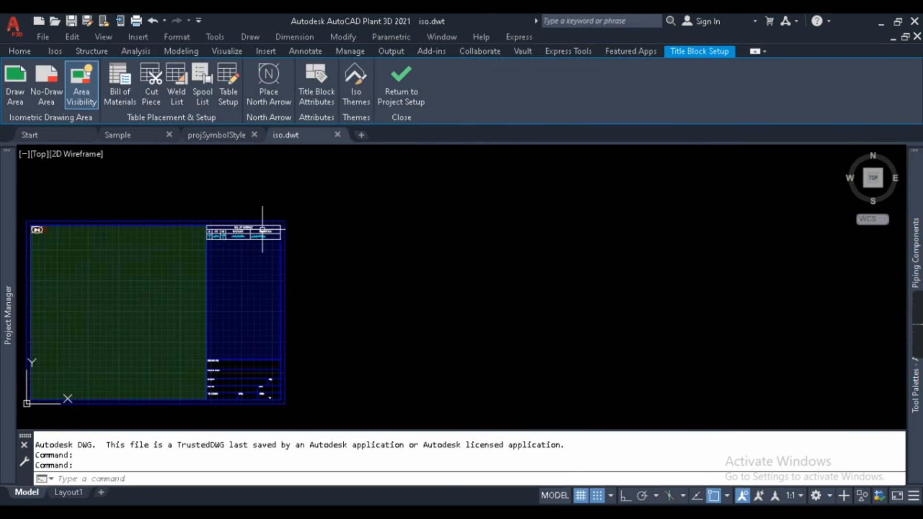
pyautogui.moveTo(99, 269); pyautogui.dragTo(351, 274, button='middle')
pyautogui.scroll(2, 351, 274)
pyautogui.moveTo(310, 231); pyautogui.dragTo(287, 207, button='middle')
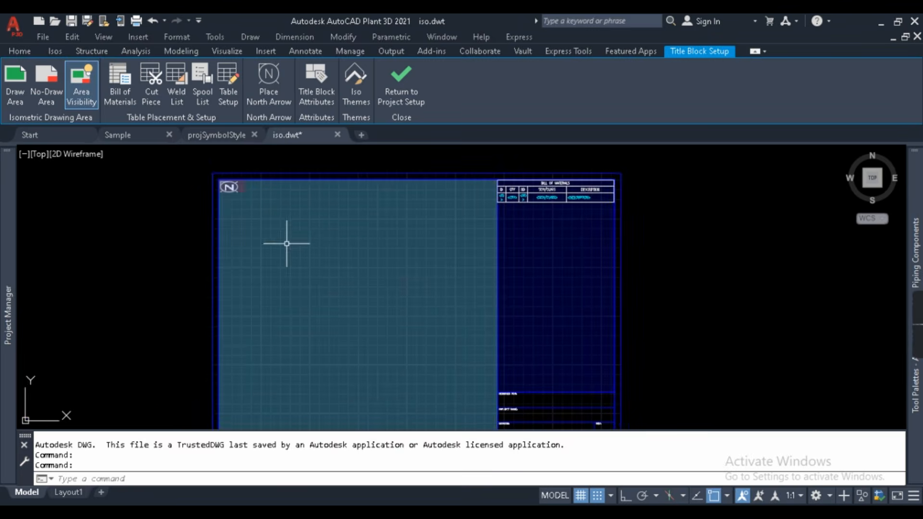
pyautogui.moveTo(287, 243); pyautogui.dragTo(282, 201, button='middle')
pyautogui.scroll(-2, 281, 202)
pyautogui.moveTo(182, 312); pyautogui.dragTo(183, 315, button='middle')
pyautogui.scroll(-2, 340, 200)
pyautogui.scroll(4, 391, 272)
pyautogui.scroll(-3, 481, 243)
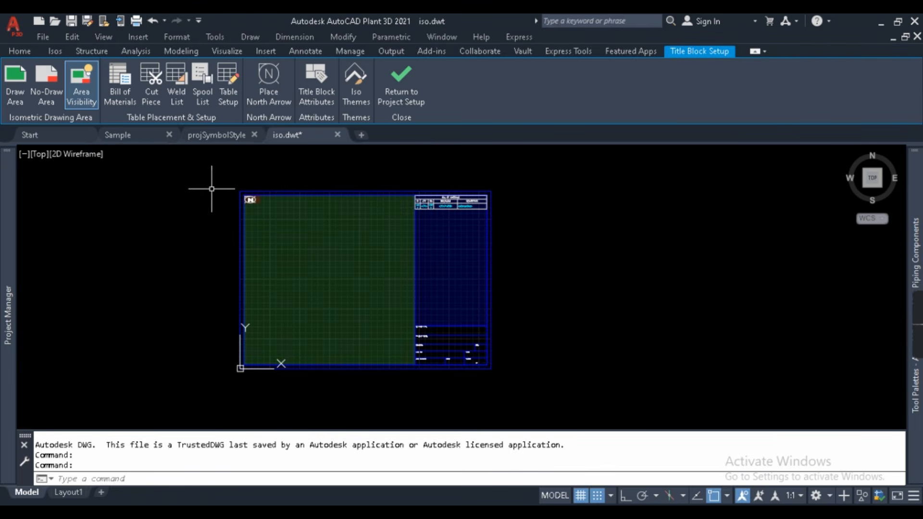
pyautogui.click(509, 374)
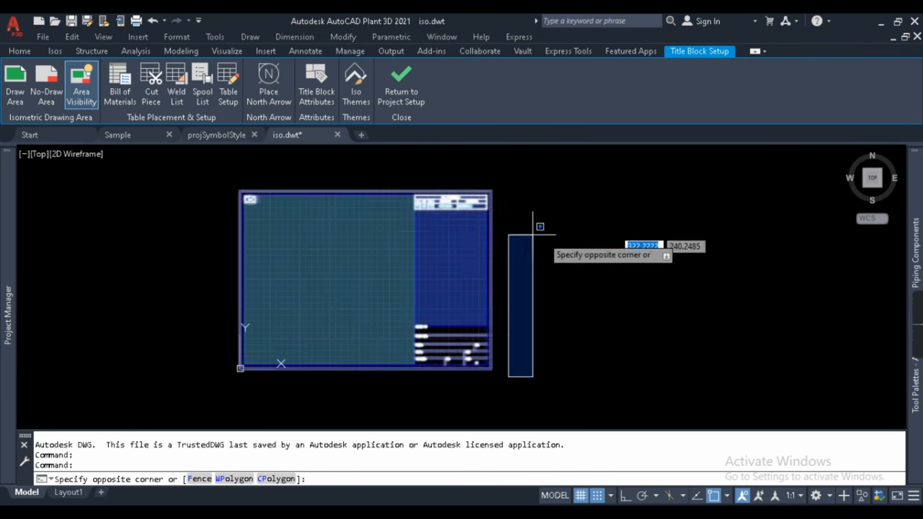
pyautogui.click(547, 236)
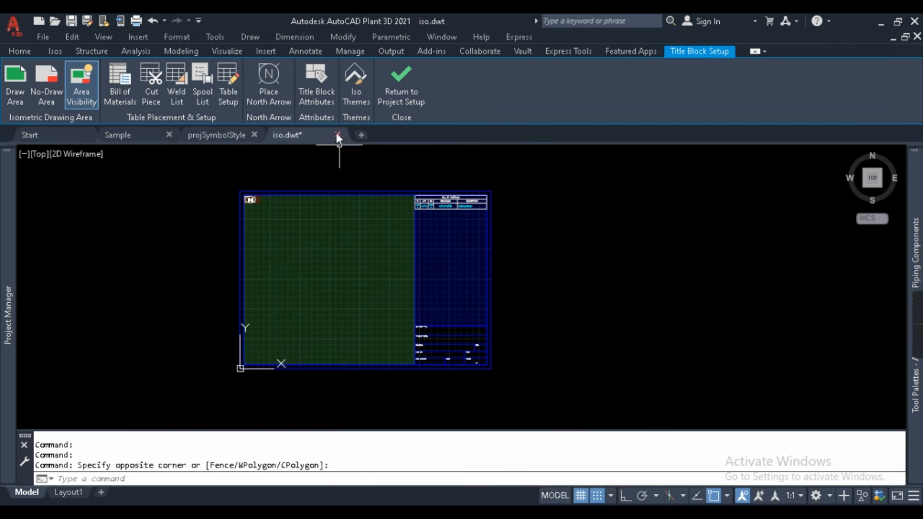
pyautogui.click(396, 89)
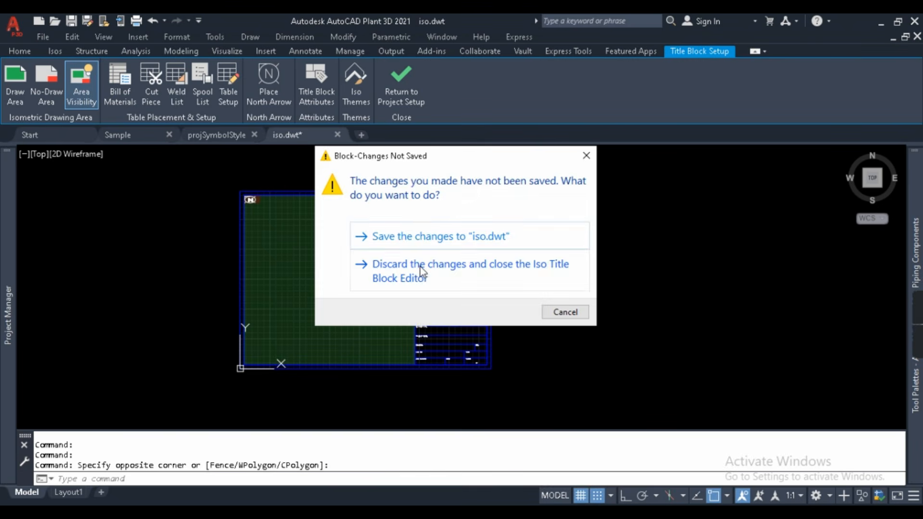
pyautogui.click(422, 271)
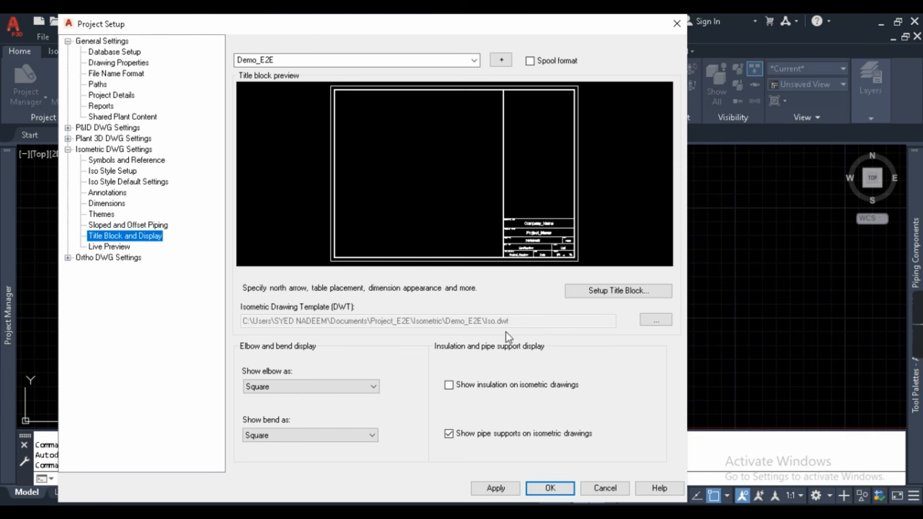
pyautogui.click(656, 325)
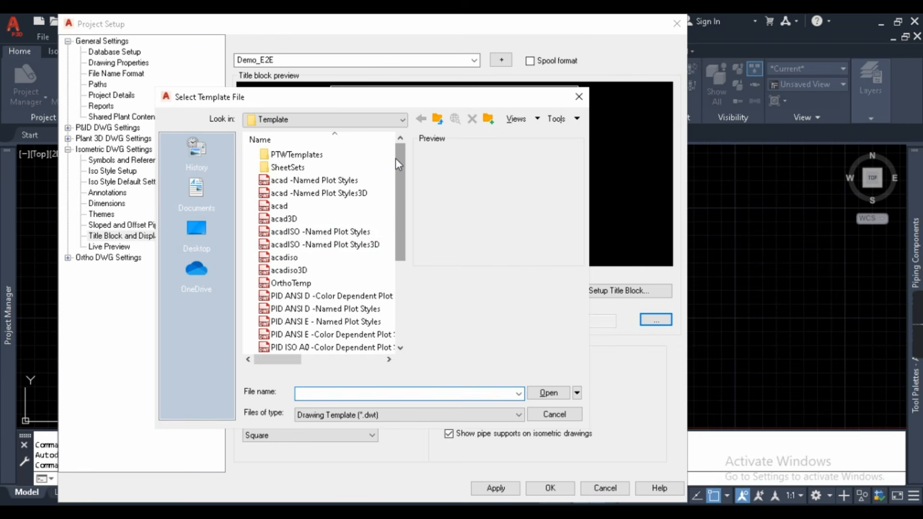
pyautogui.moveTo(396, 158)
pyautogui.mouseDown()
pyautogui.moveTo(403, 241)
pyautogui.moveTo(397, 151)
pyautogui.mouseUp()
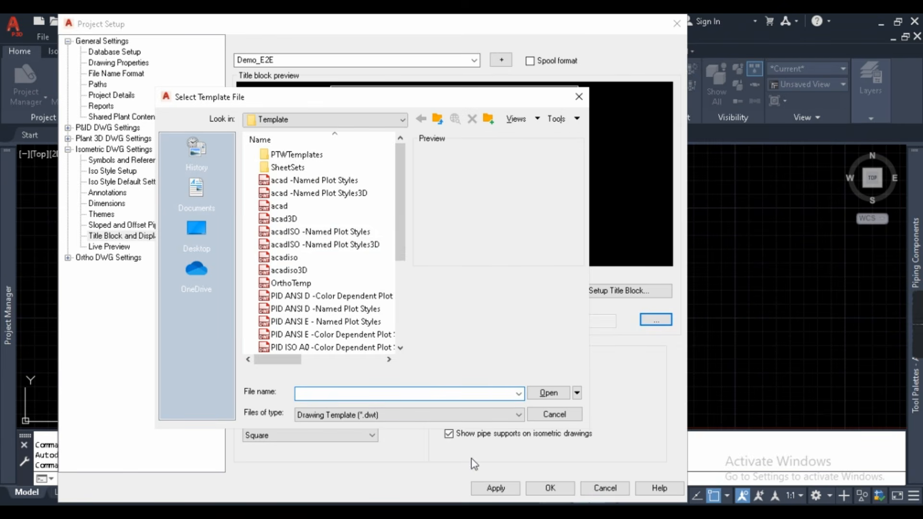
pyautogui.click(543, 418)
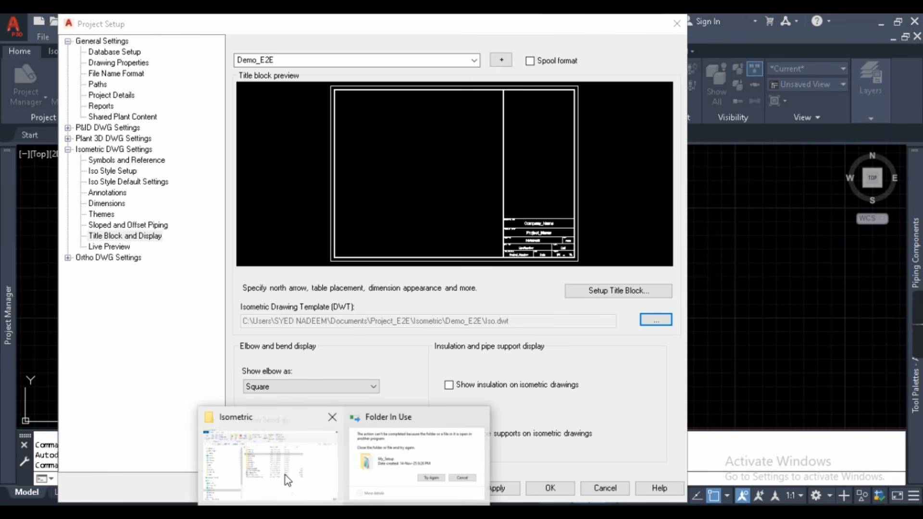
# - Rename the Iso template in the E2E_IsoTemp folder to Iso_E2E
pyautogui.click(285, 476)
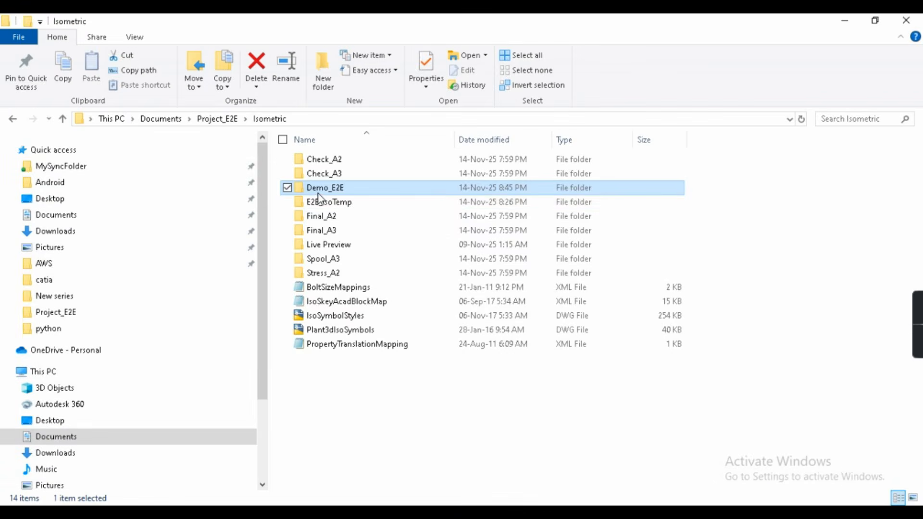
pyautogui.doubleClick(329, 205)
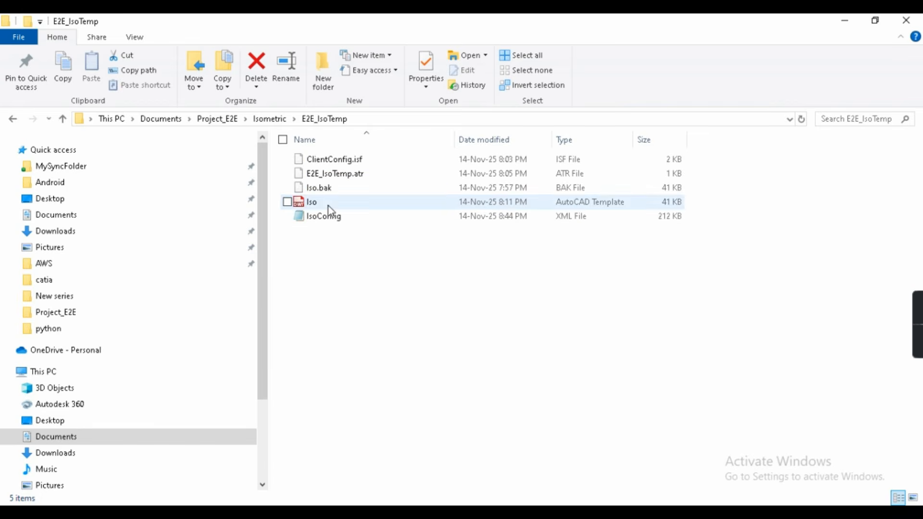
pyautogui.click(310, 204)
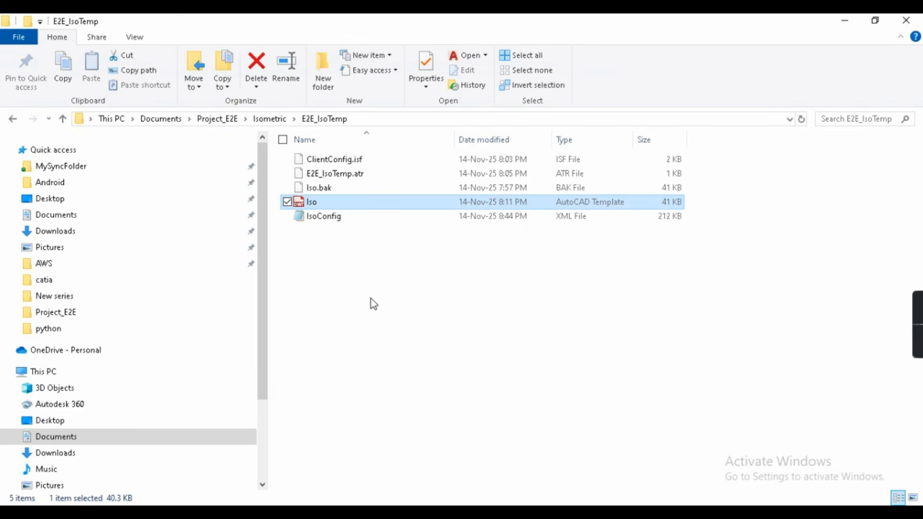
pyautogui.press('F2')
pyautogui.write('_E@E')
pyautogui.press('BackSpace')
pyautogui.press('BackSpace')
pyautogui.write('2')
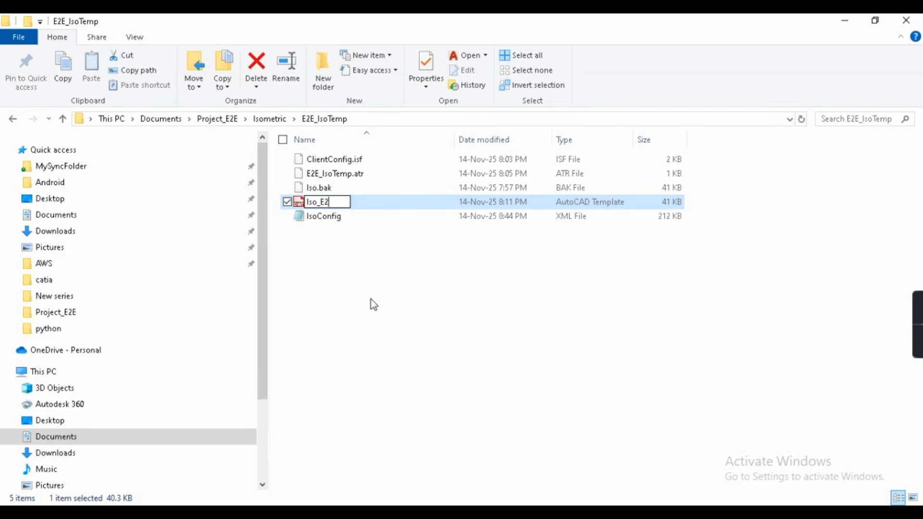
pyautogui.write('E')
pyautogui.press('Return')
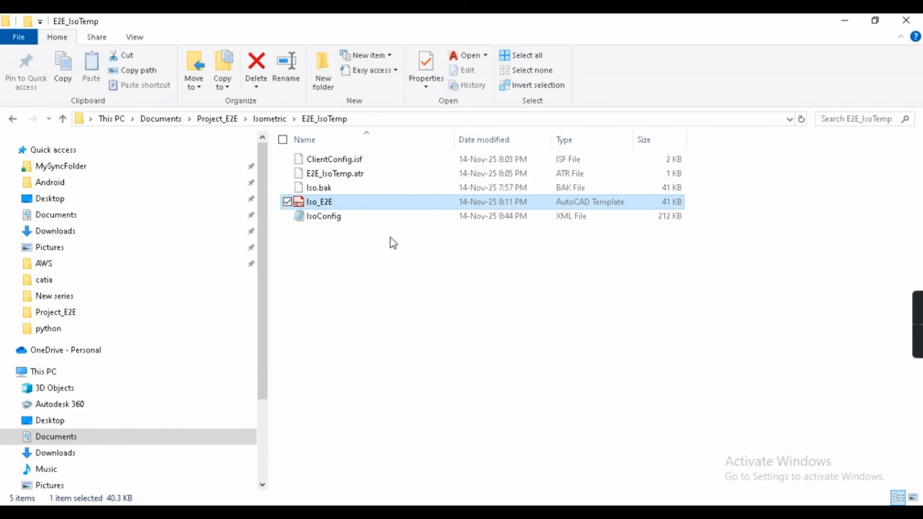
# - Copy the Iso_E2E template and go to the Demo_E2E folder
pyautogui.click(320, 202)
pyautogui.click(320, 201)
pyautogui.rightClick(320, 202)
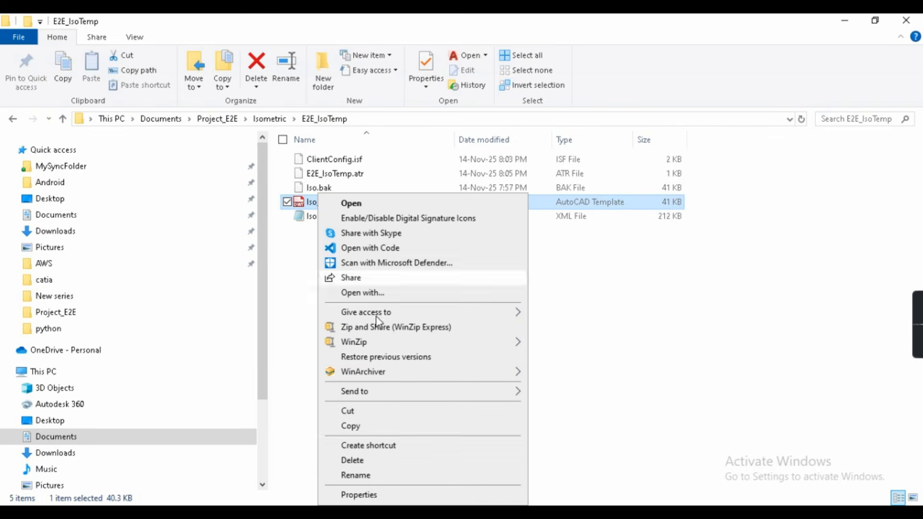
pyautogui.click(361, 427)
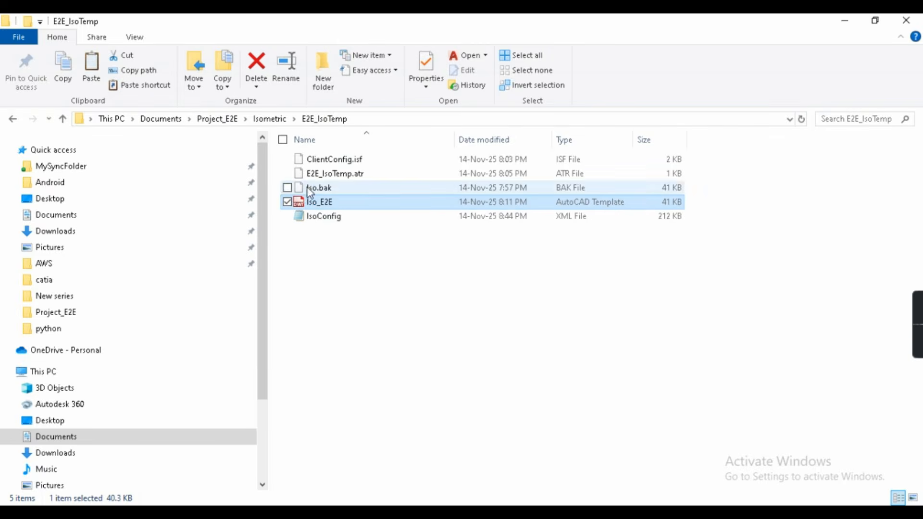
pyautogui.click(269, 120)
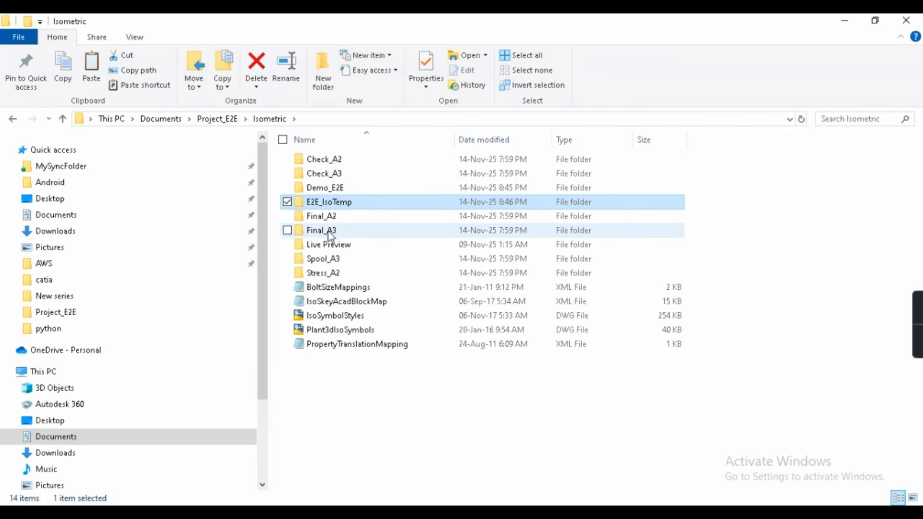
pyautogui.doubleClick(326, 188)
# - Paste the Iso_E2E template into the Demo_E2E folder
pyautogui.rightClick(301, 250)
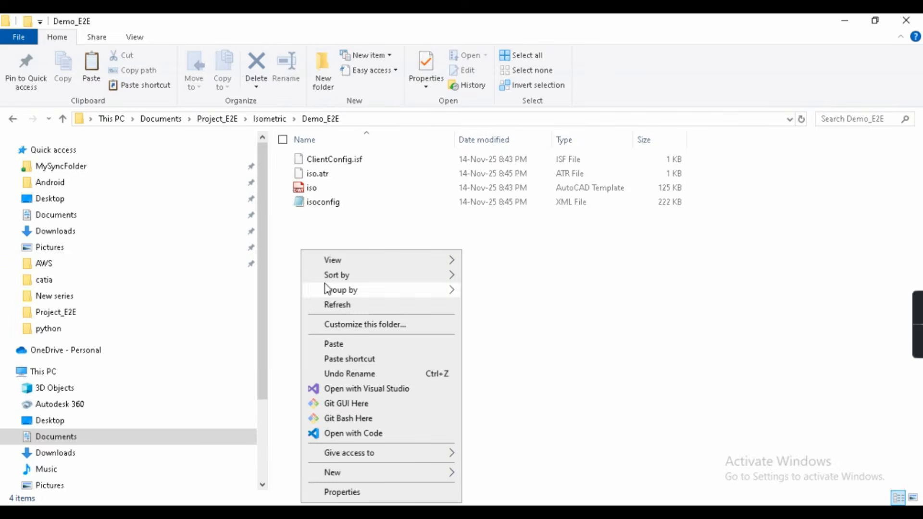
pyautogui.click(345, 344)
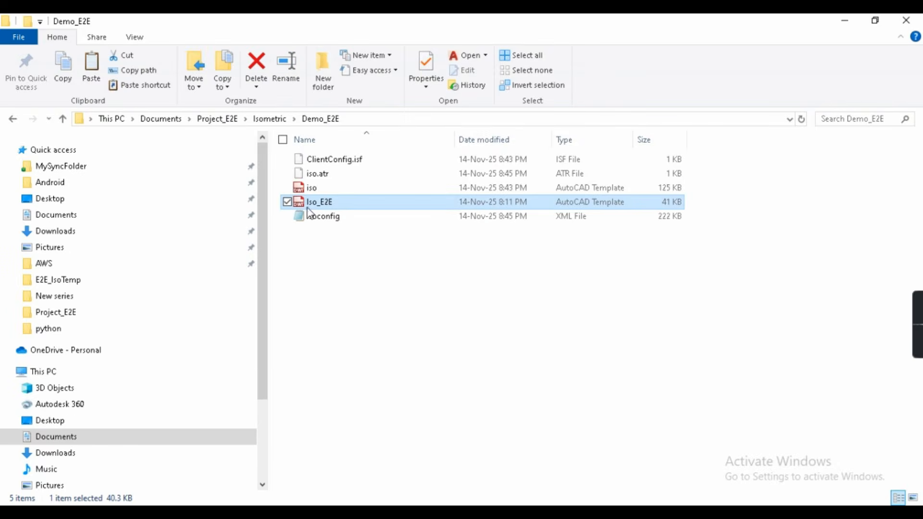
pyautogui.click(313, 191)
pyautogui.click(322, 203)
# - Copy the Demo_E2E folder path from the address bar and minimize File Explorer
pyautogui.moveTo(575, 513)
pyautogui.click(627, 469)
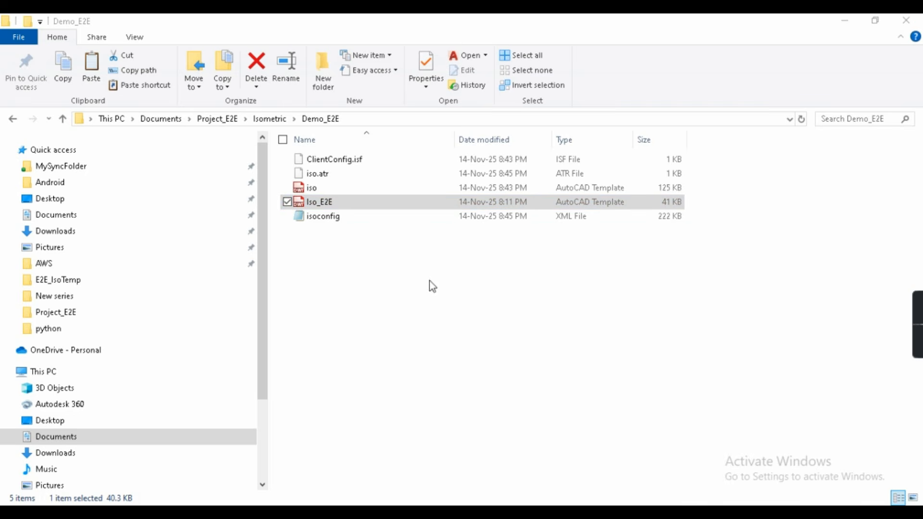
pyautogui.click(351, 120)
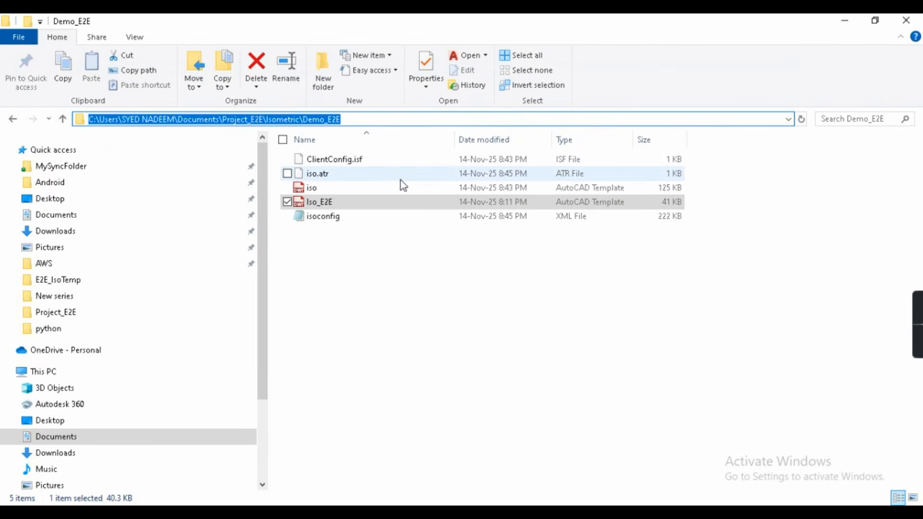
pyautogui.click(846, 21)
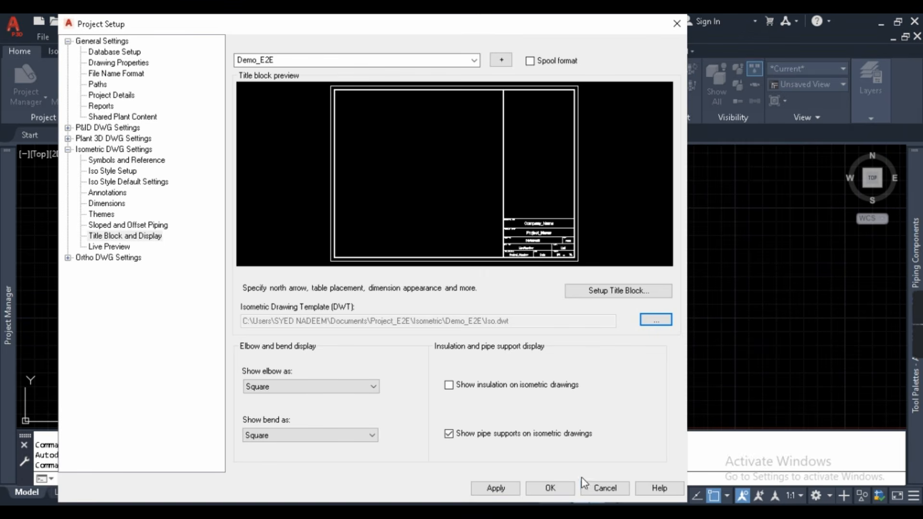
# - Close Project Setup without applying and open Iso_E2E.dwt from the Demo_E2E folder
pyautogui.click(593, 492)
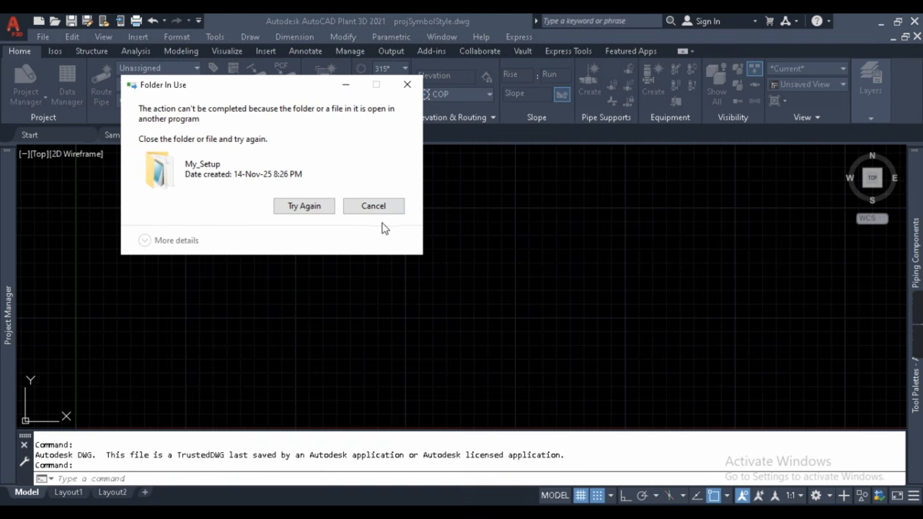
pyautogui.click(364, 202)
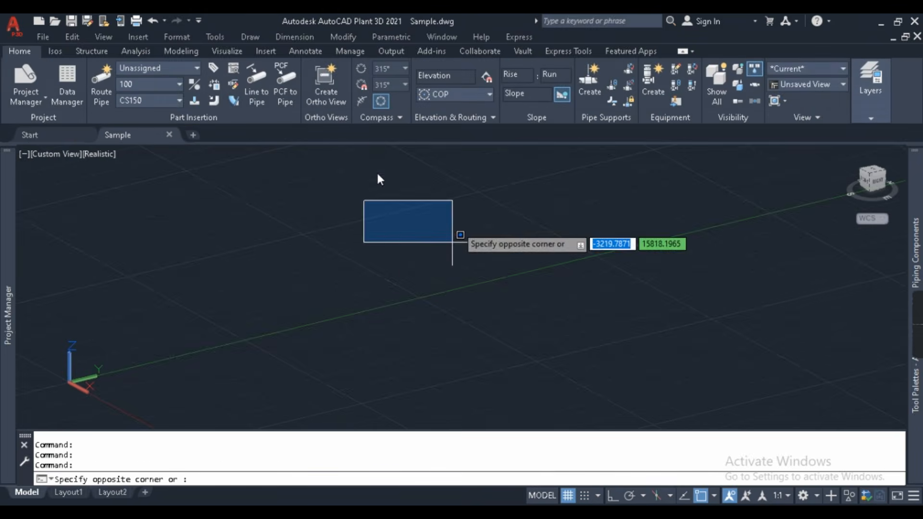
pyautogui.hotkey('ctrl', 'o')
pyautogui.hotkey('ctrl', 'v')
pyautogui.press('Return')
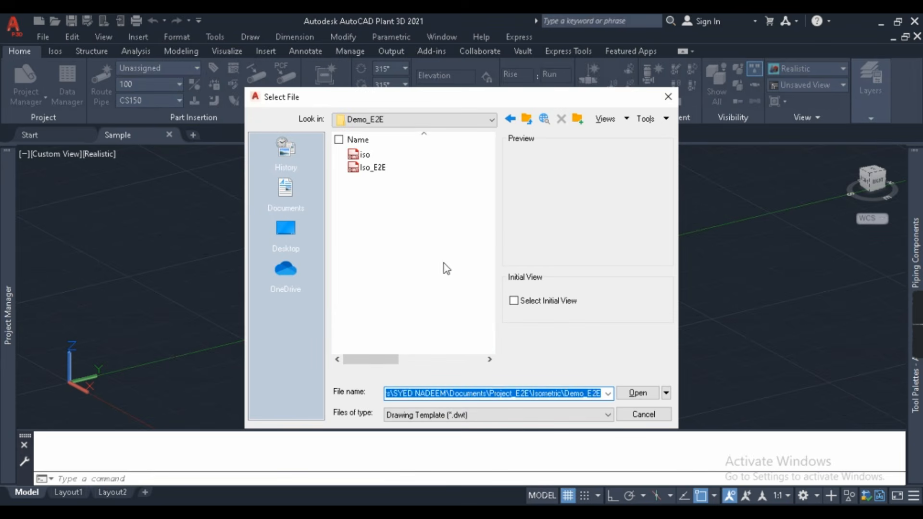
pyautogui.click(373, 167)
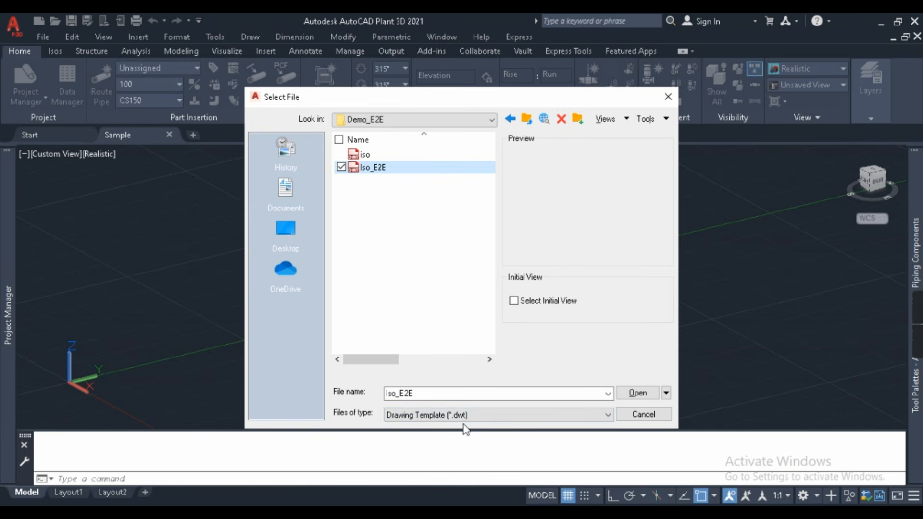
pyautogui.click(637, 393)
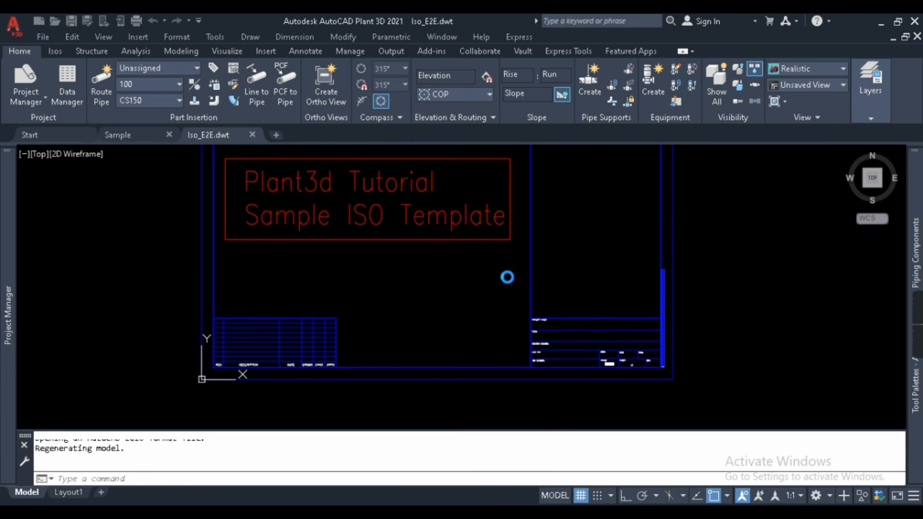
# - Erase the Bill of Materials table from the Iso_E2E template sheet
pyautogui.scroll(-4, 529, 275)
pyautogui.moveTo(542, 251); pyautogui.dragTo(511, 310, button='middle')
pyautogui.scroll(2, 490, 347)
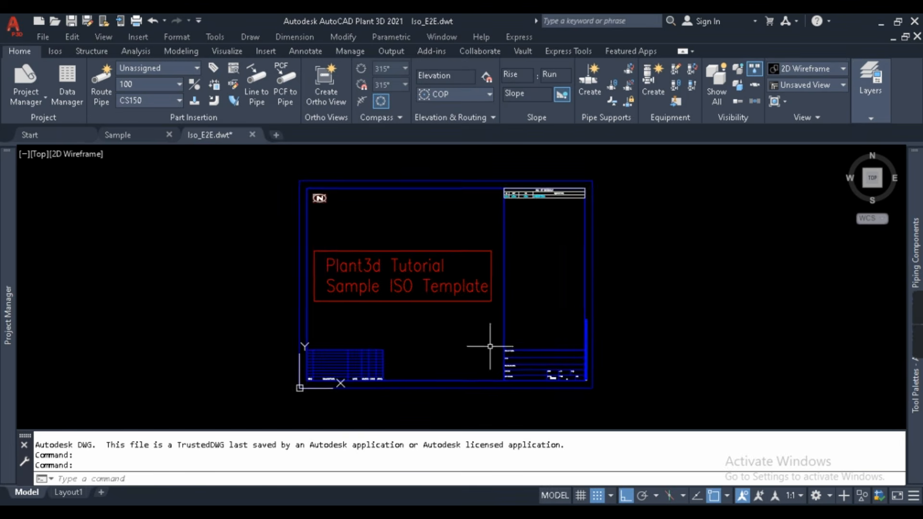
pyautogui.moveTo(490, 347); pyautogui.dragTo(476, 331, button='middle')
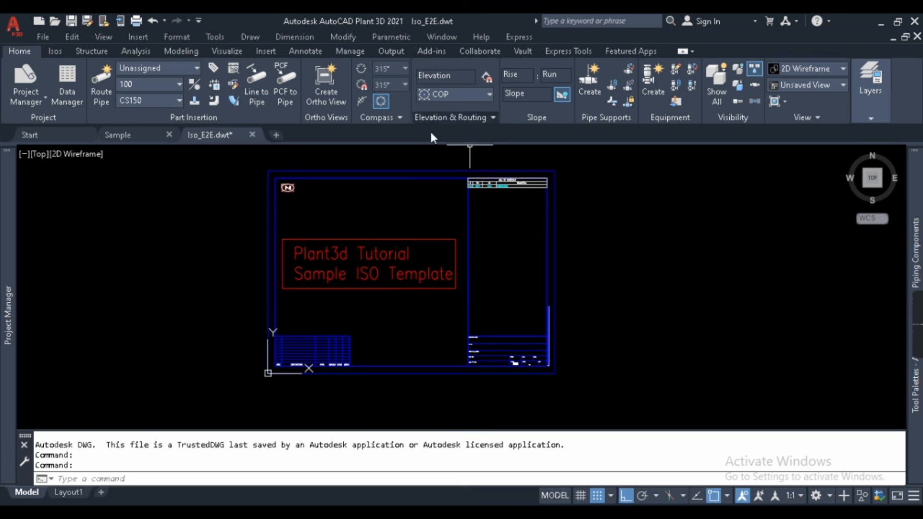
pyautogui.scroll(4, 497, 151)
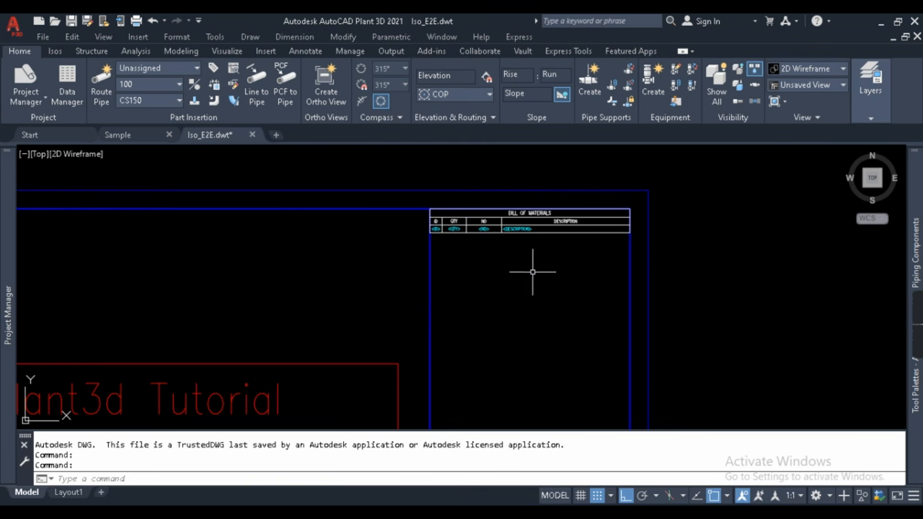
pyautogui.click(550, 241)
pyautogui.click(519, 224)
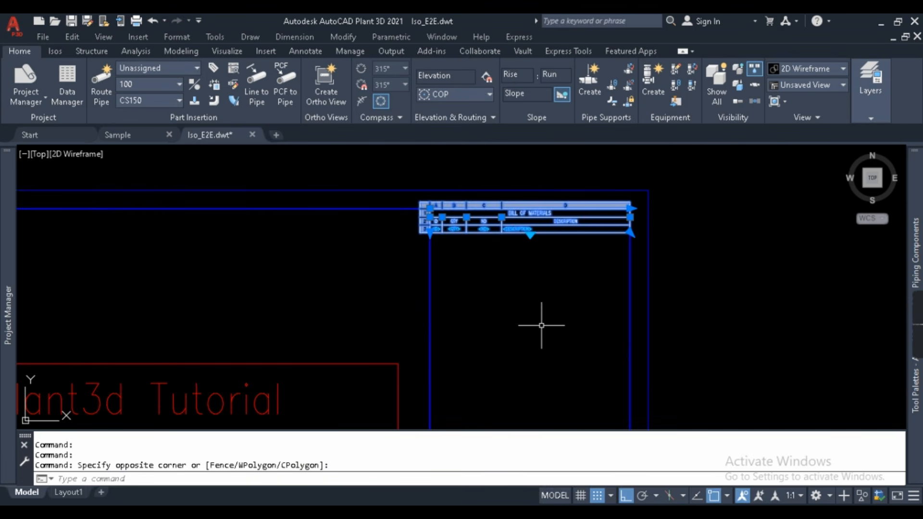
pyautogui.write('e')
pyautogui.press('Return')
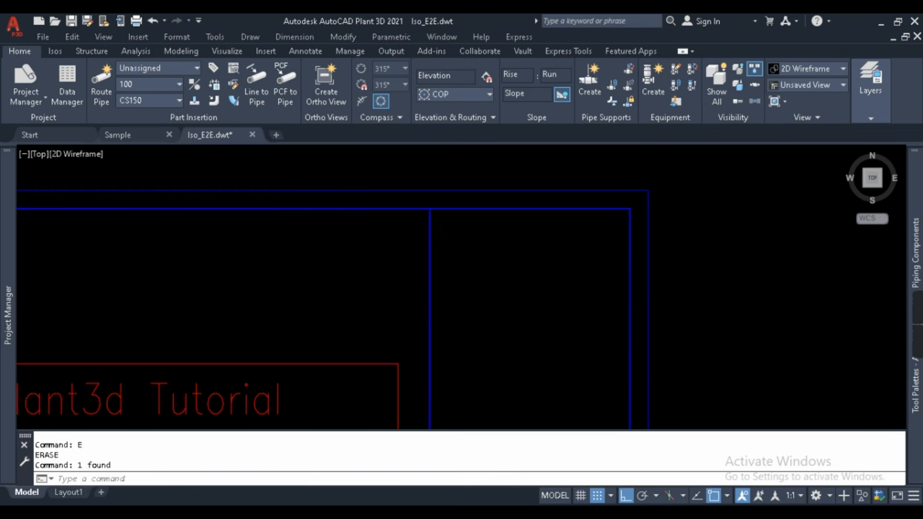
# - Zoom to the whole sheet and close the Iso_E2E template without saving
pyautogui.scroll(-4, 529, 202)
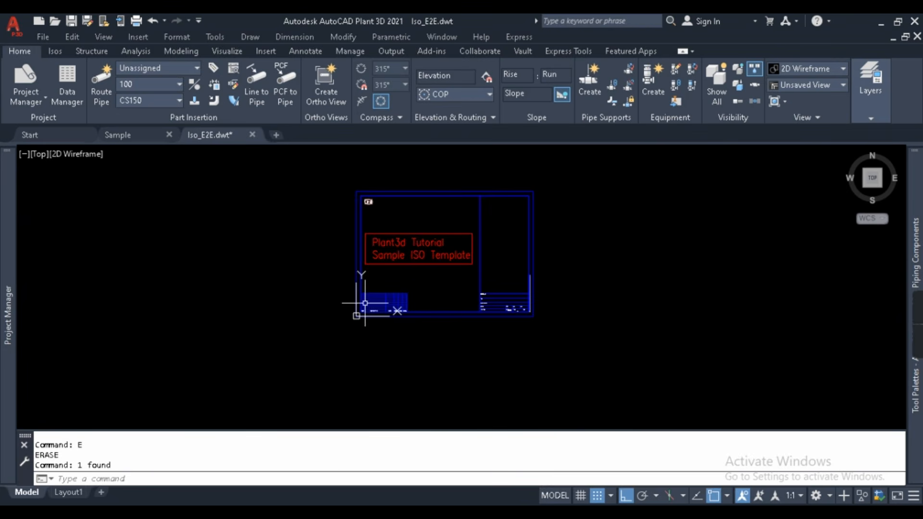
pyautogui.scroll(3, 449, 312)
pyautogui.scroll(-2, 437, 322)
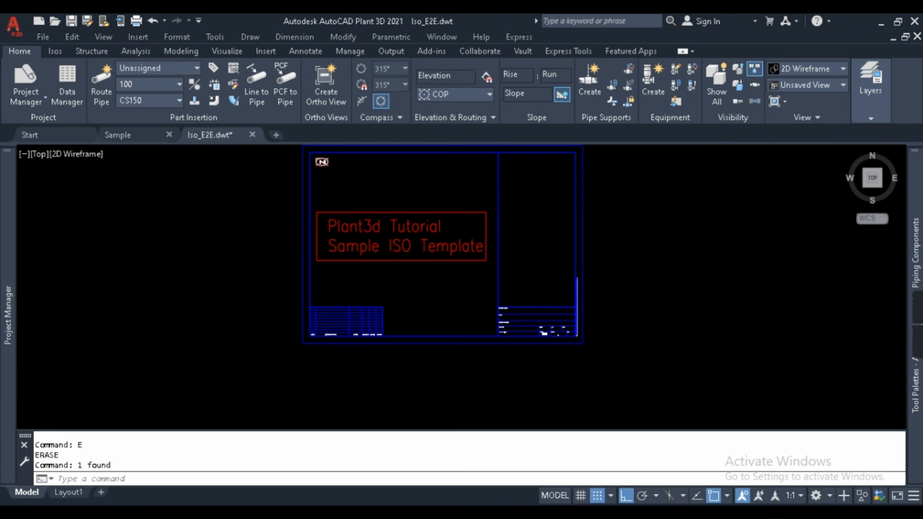
pyautogui.middleClick(469, 269)
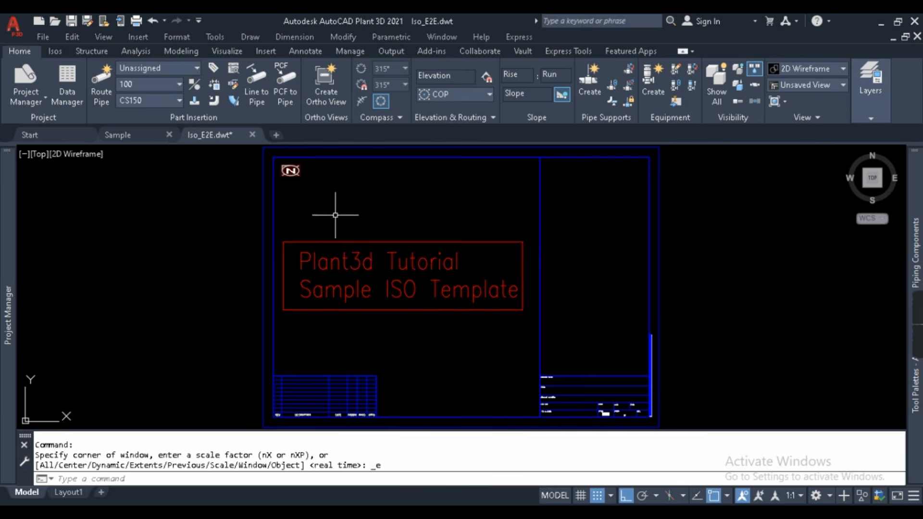
pyautogui.click(251, 134)
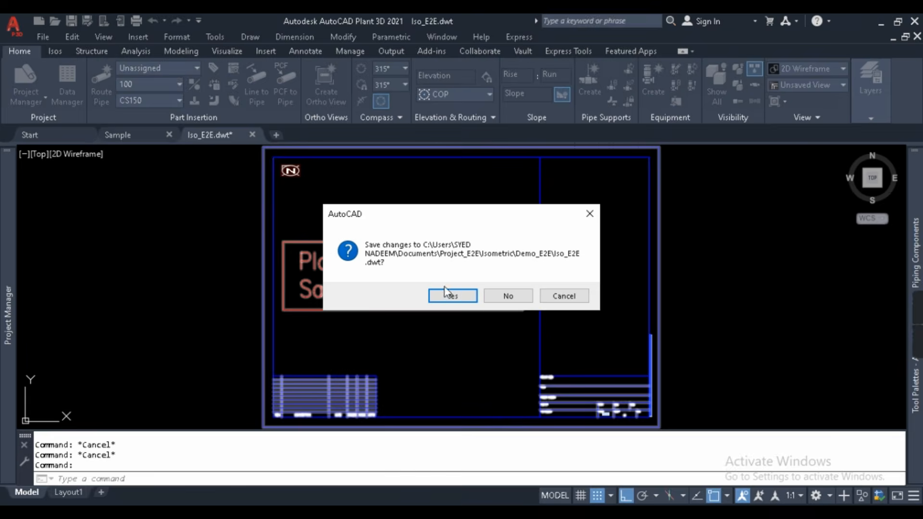
pyautogui.click(508, 295)
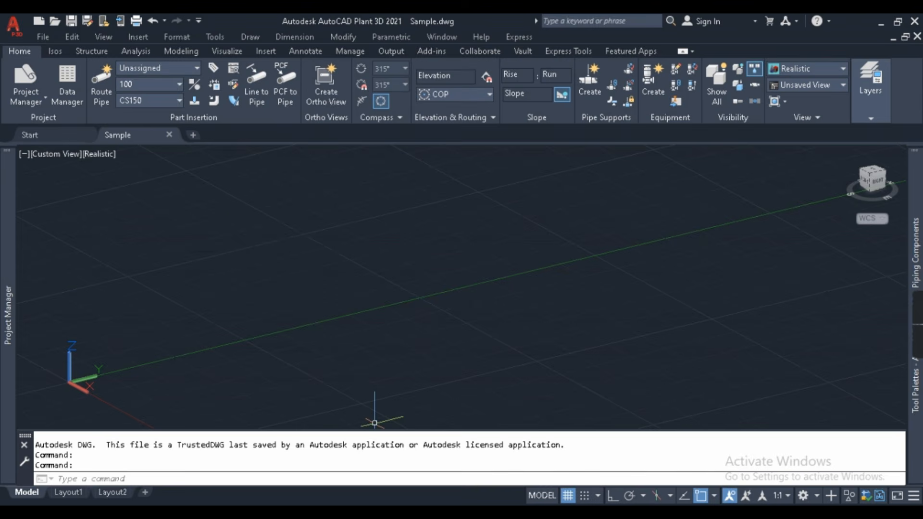
pyautogui.hotkey('alt', 'Tab')
# - Rename the Iso_E2E template file to Iso_
pyautogui.click(323, 206)
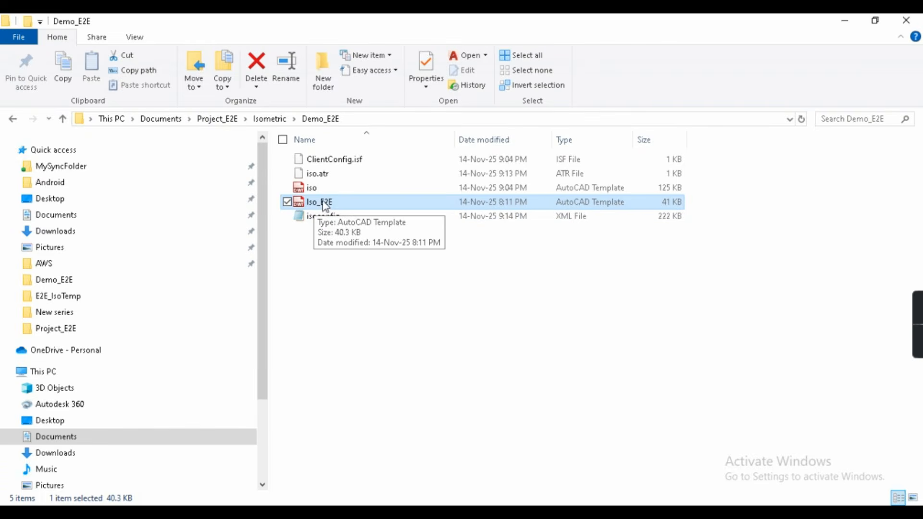
pyautogui.click(320, 205)
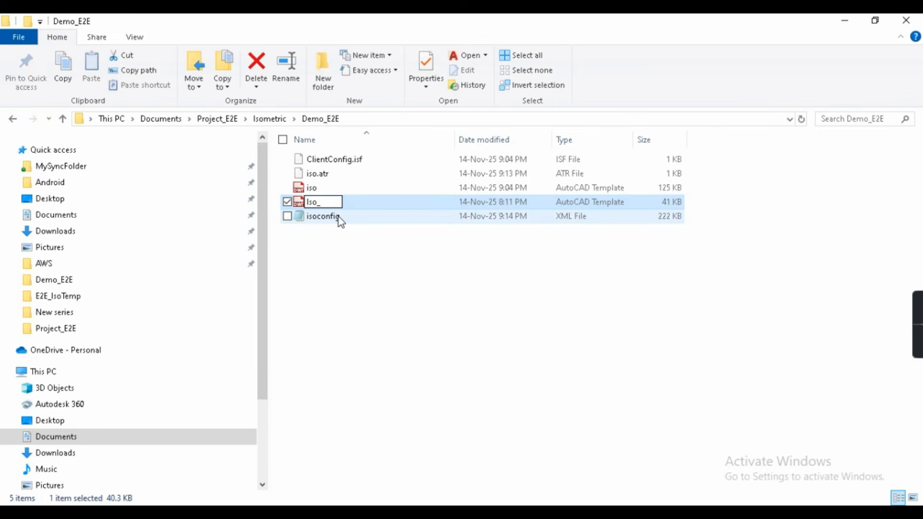
pyautogui.press('Return')
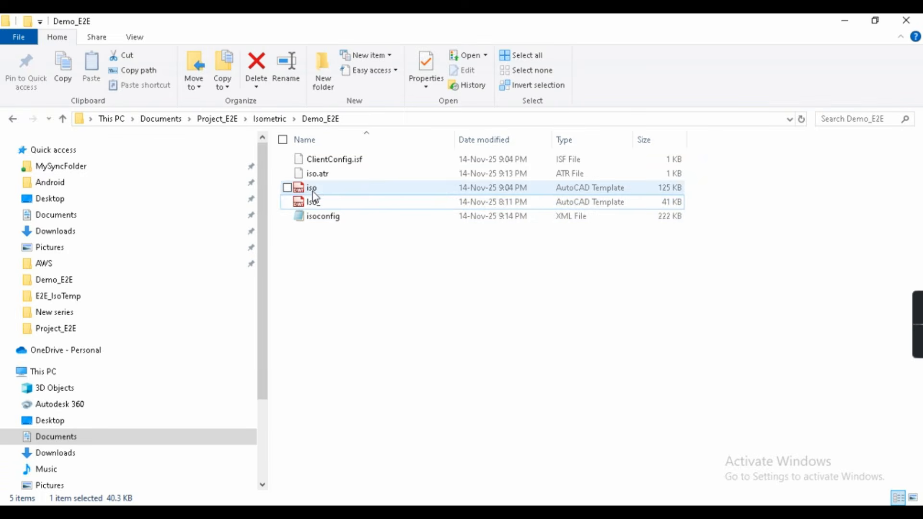
# - Rename the original iso template to iso_ss and delete it
pyautogui.click(316, 189)
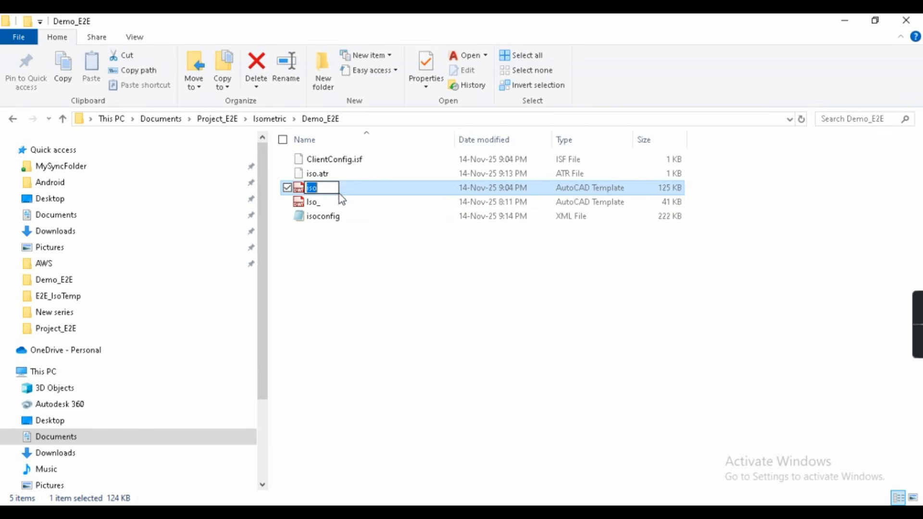
pyautogui.write('_ss')
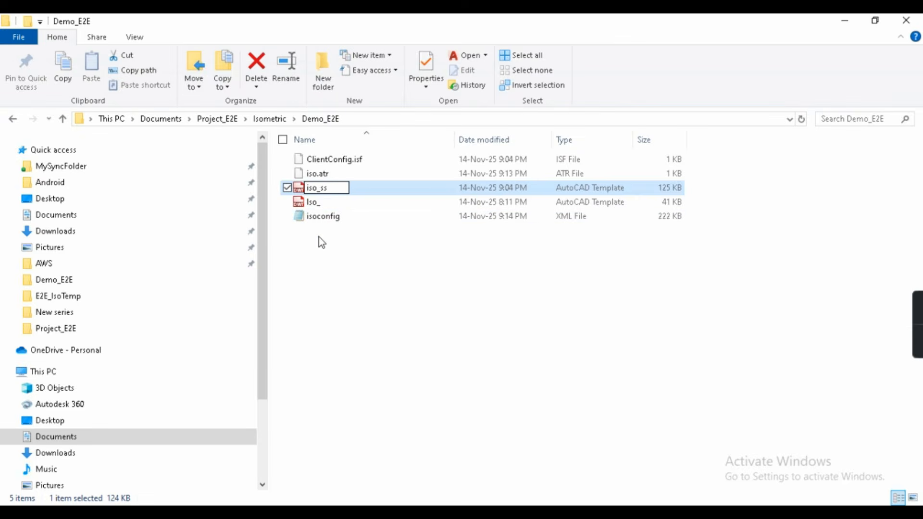
pyautogui.press('Return')
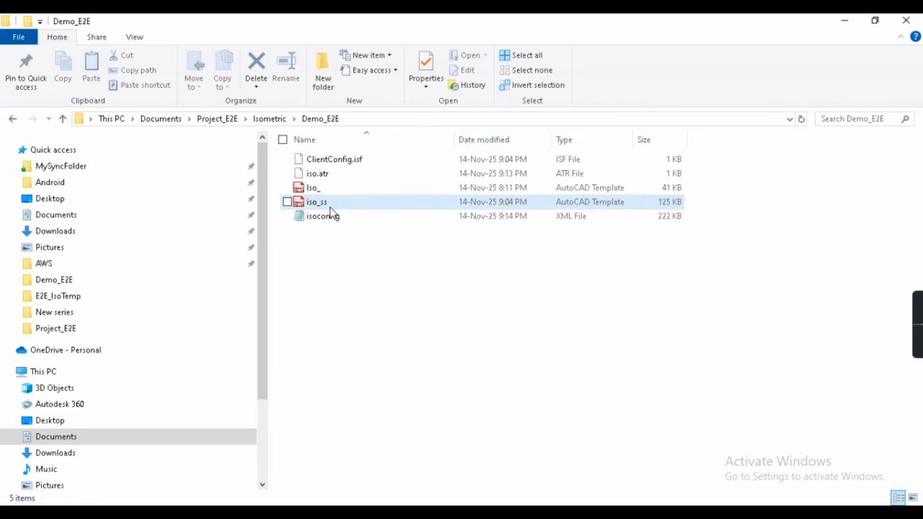
pyautogui.press('Delete')
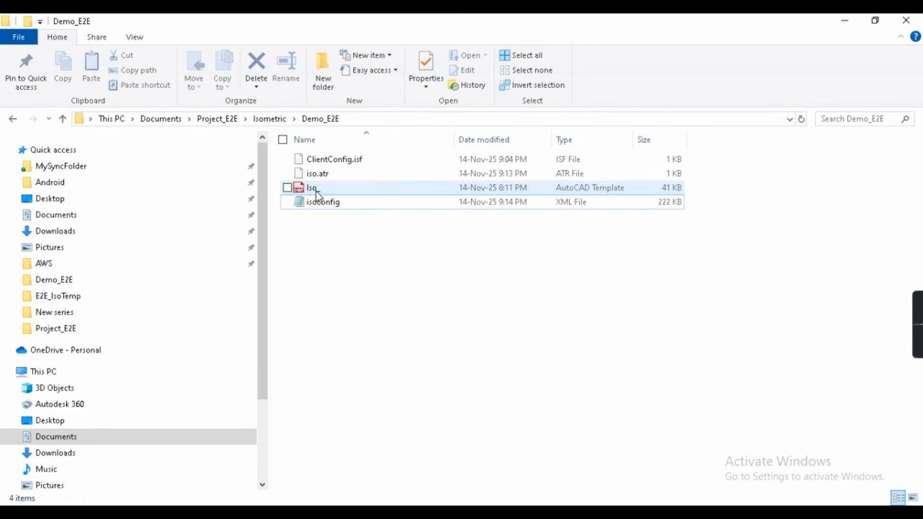
# - Rename the Iso_ template to Iso
pyautogui.click(326, 192)
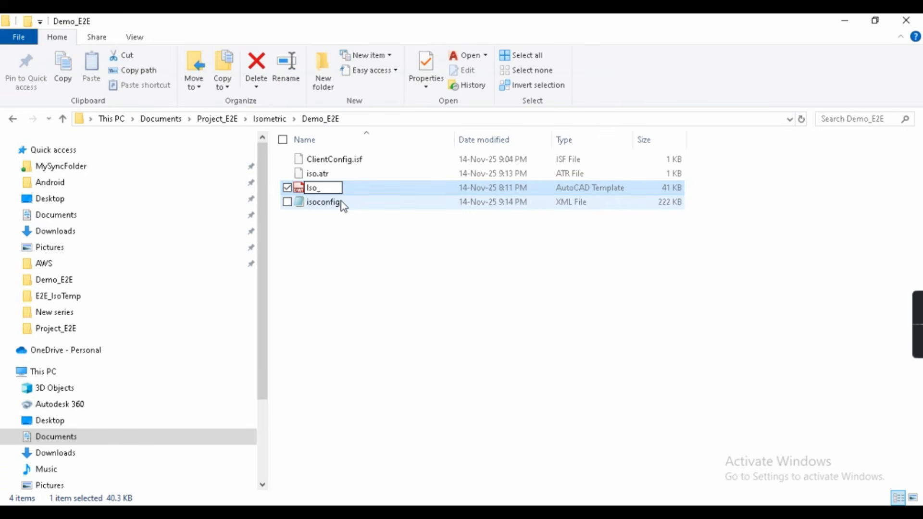
pyautogui.press('BackSpace')
pyautogui.click(328, 192)
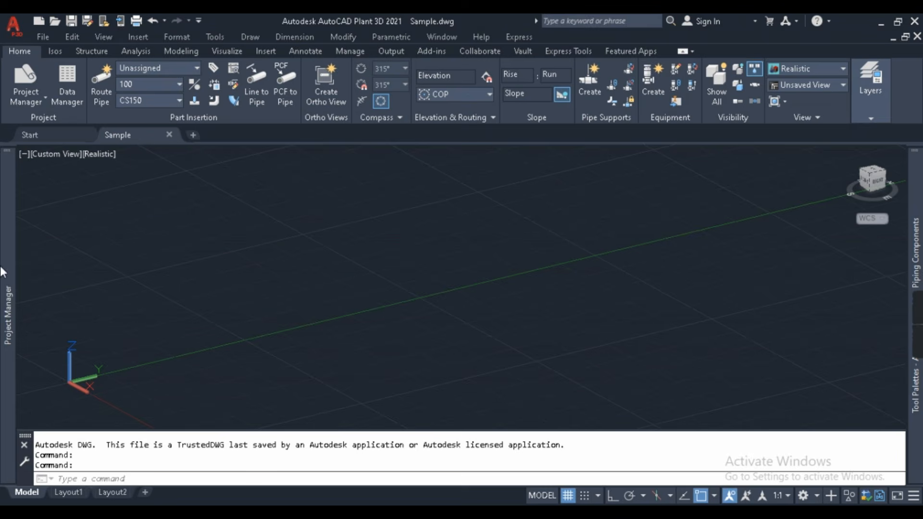
# - From Project Setup's Isometric DWG Settings > Title Block and Display, launch Setup Title Block for Iso.dwt
pyautogui.moveTo(2, 273)
pyautogui.click(25, 98)
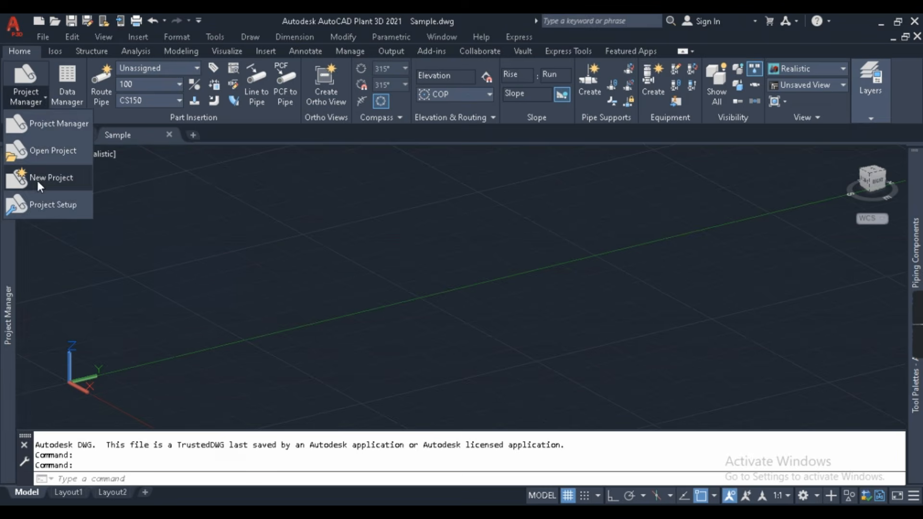
pyautogui.click(45, 204)
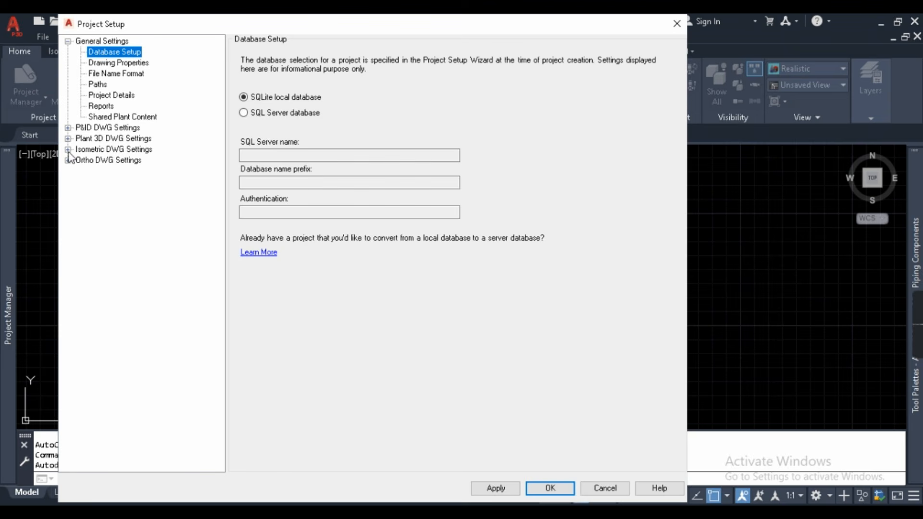
pyautogui.click(69, 149)
pyautogui.click(68, 150)
pyautogui.click(69, 149)
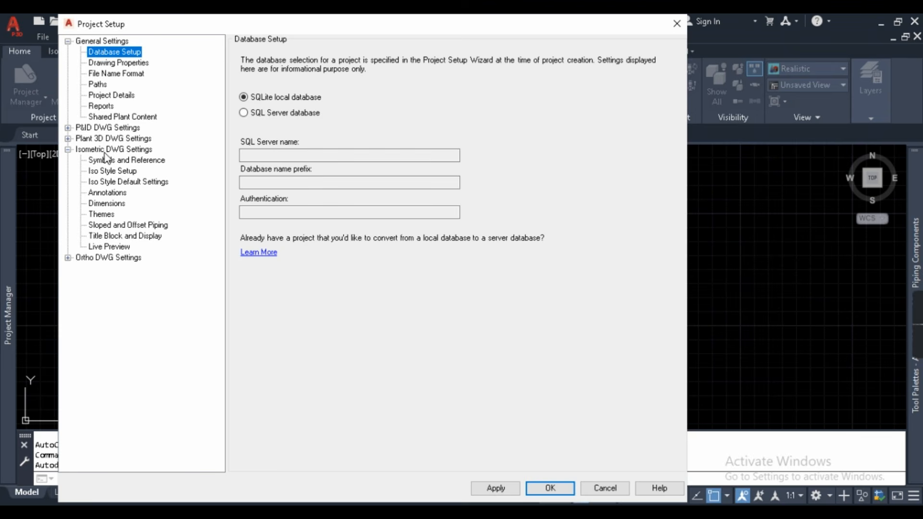
pyautogui.click(116, 236)
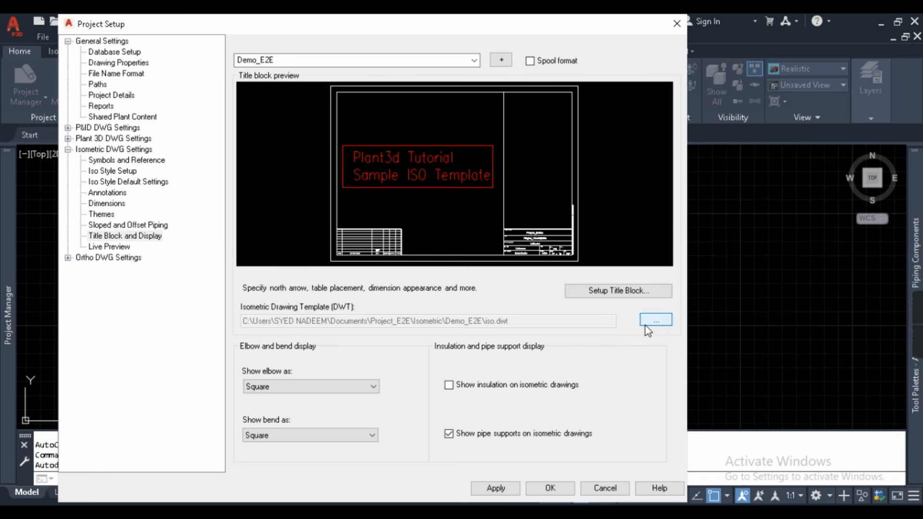
pyautogui.click(625, 296)
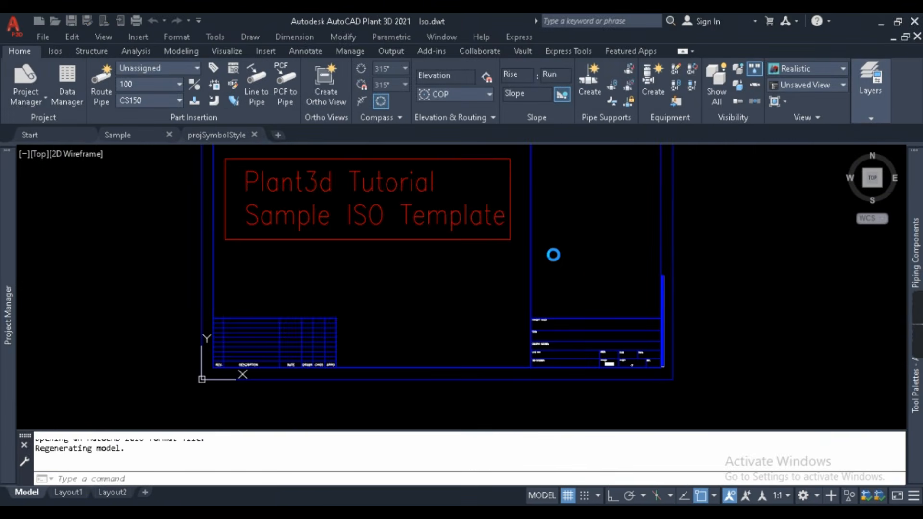
# - Bring the whole Iso sheet into view and inspect the BOM table and green draw-area hatch
pyautogui.scroll(-4, 459, 266)
pyautogui.moveTo(507, 243); pyautogui.dragTo(505, 253, button='middle')
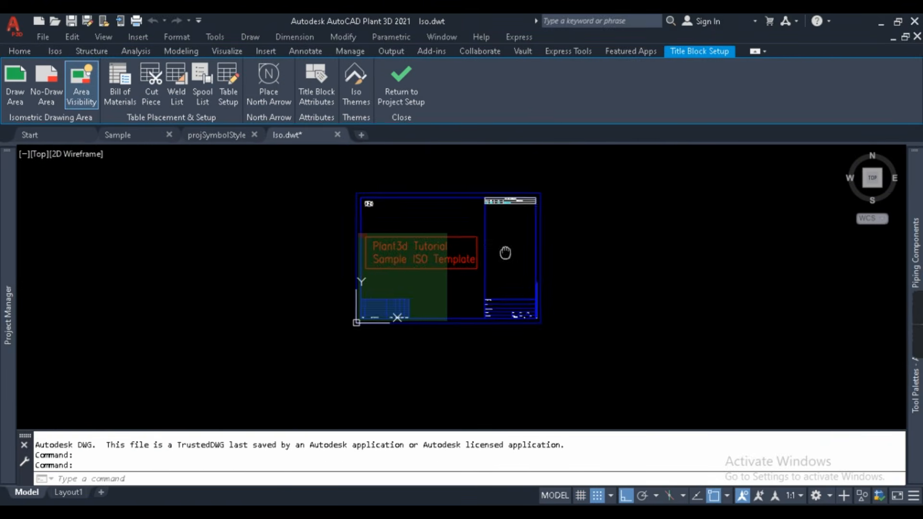
pyautogui.scroll(5, 505, 253)
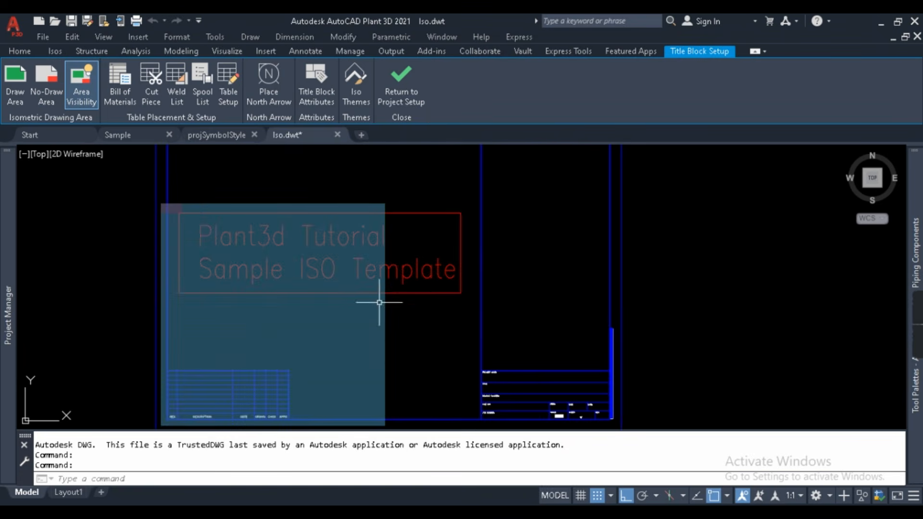
pyautogui.scroll(-3, 404, 277)
pyautogui.moveTo(511, 253); pyautogui.dragTo(526, 251, button='middle')
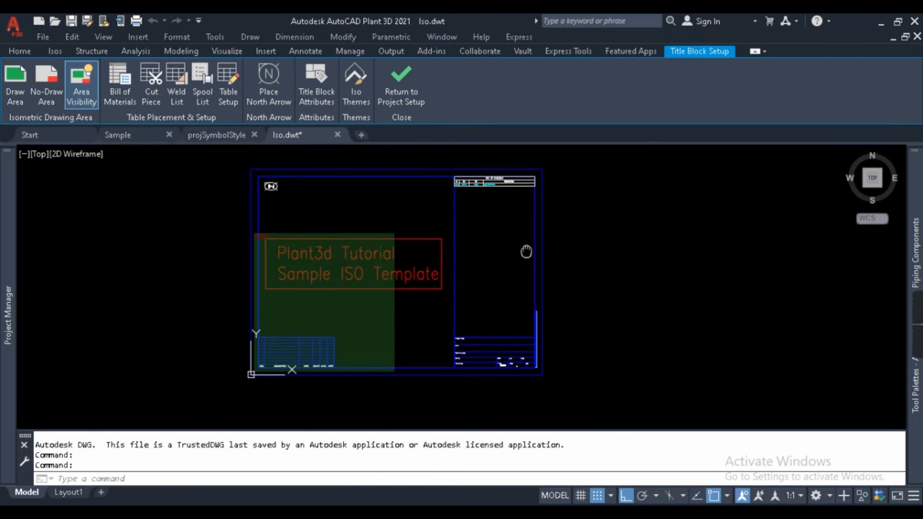
pyautogui.scroll(3, 491, 179)
pyautogui.scroll(-2, 524, 182)
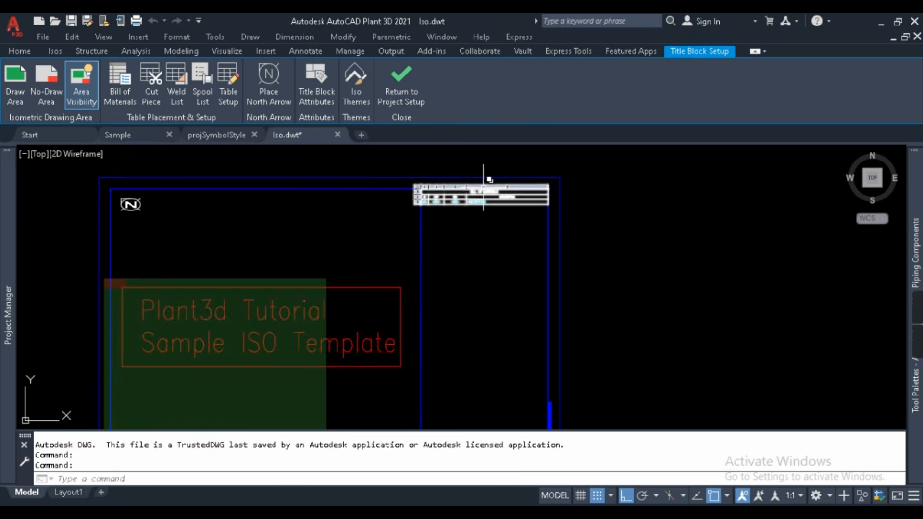
pyautogui.click(398, 168)
pyautogui.press('Escape')
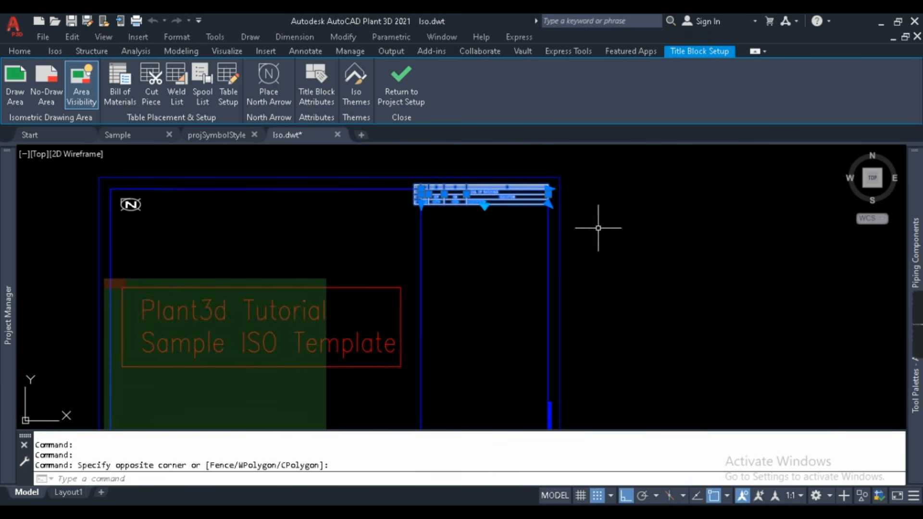
pyautogui.scroll(3, 514, 203)
pyautogui.scroll(-5, 496, 270)
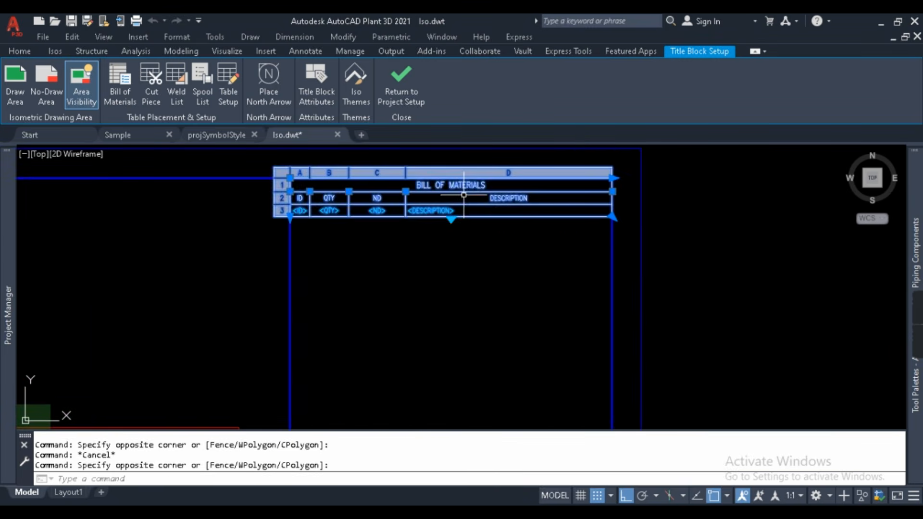
pyautogui.press('Escape')
pyautogui.scroll(4, 397, 355)
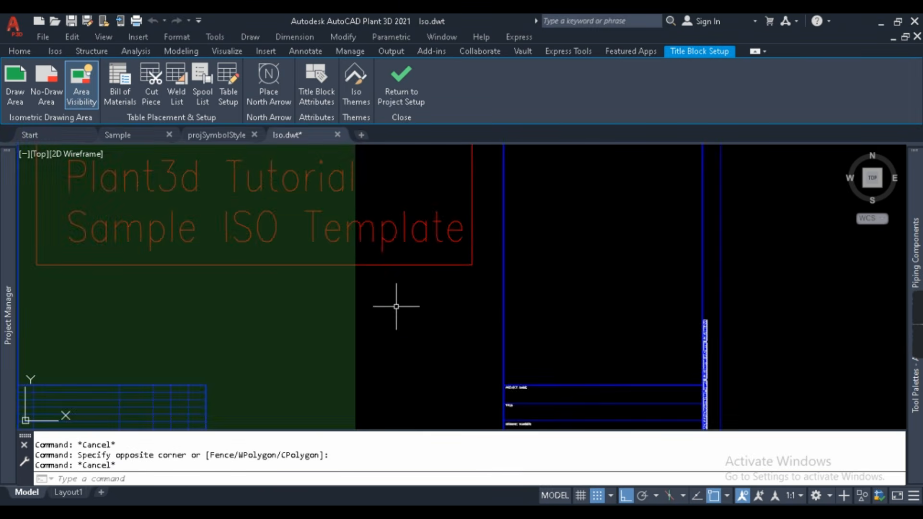
pyautogui.scroll(-4, 437, 256)
pyautogui.scroll(2, 440, 297)
pyautogui.scroll(-2, 411, 255)
pyautogui.click(412, 274)
pyautogui.click(380, 249)
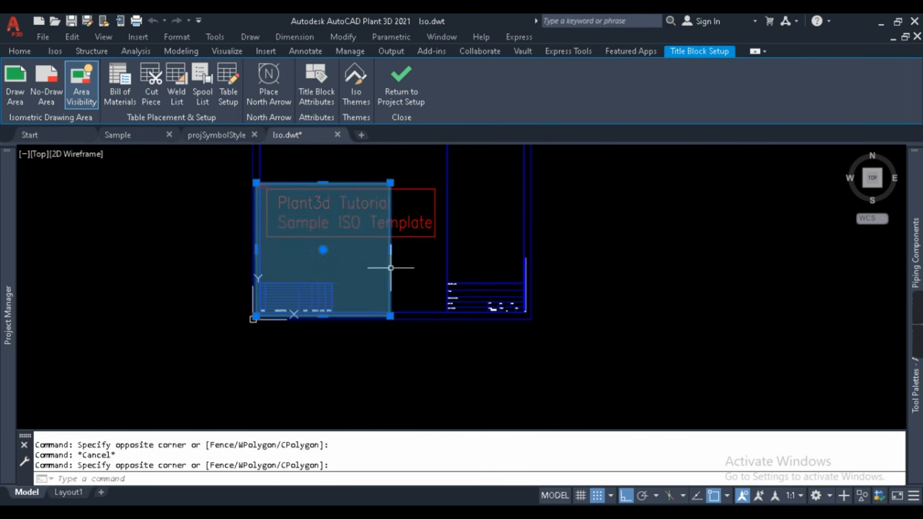
pyautogui.press('Escape')
# - Window-select the small no-draw patch at the draw area's top-left corner and erase it with E
pyautogui.scroll(5, 250, 170)
pyautogui.scroll(2, 271, 227)
pyautogui.click(215, 212)
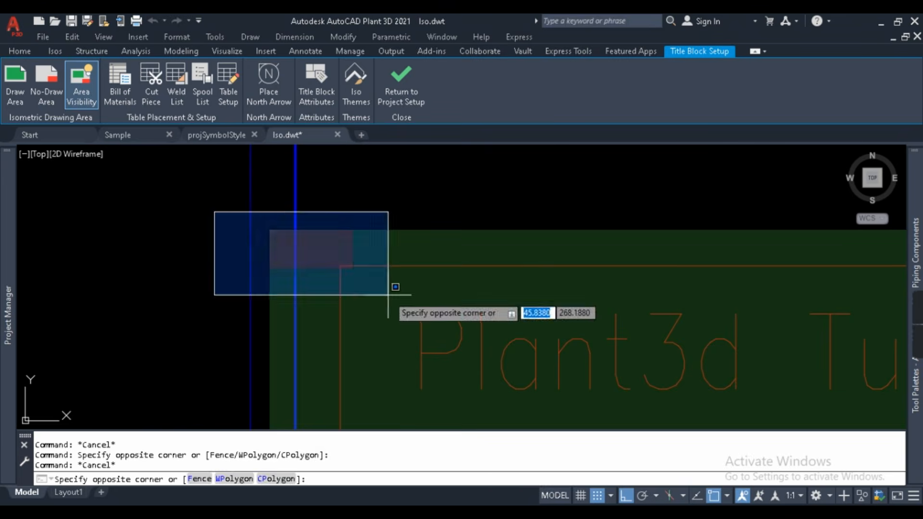
pyautogui.click(387, 286)
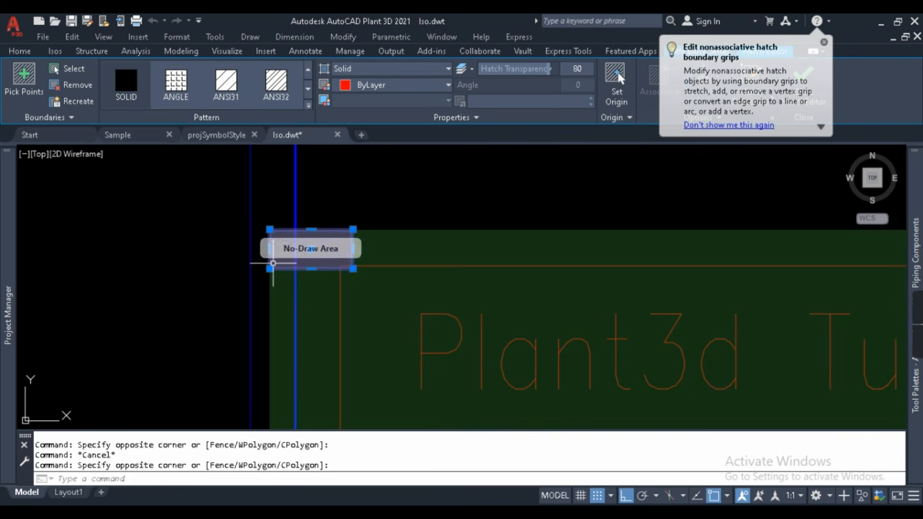
pyautogui.press('Escape')
pyautogui.click(203, 206)
pyautogui.click(375, 300)
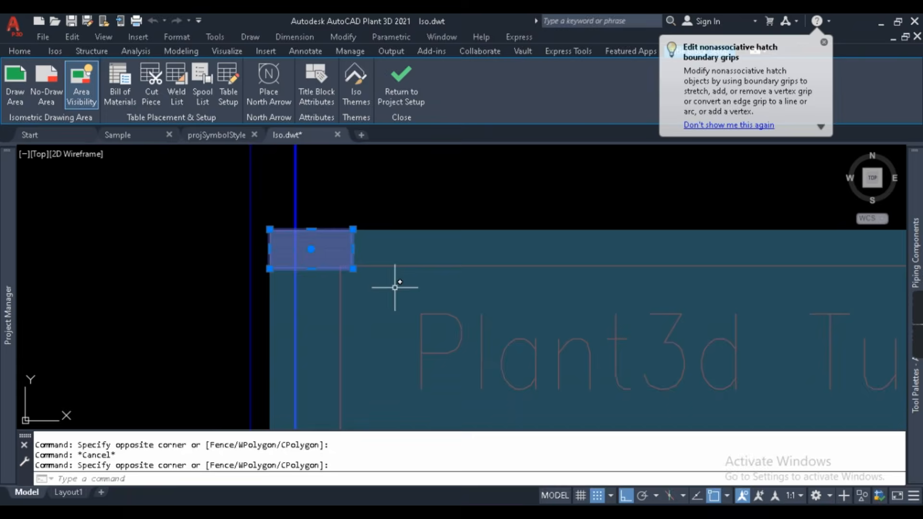
pyautogui.scroll(-5, 279, 253)
pyautogui.write('E')
pyautogui.press('Return')
pyautogui.scroll(-2, 279, 254)
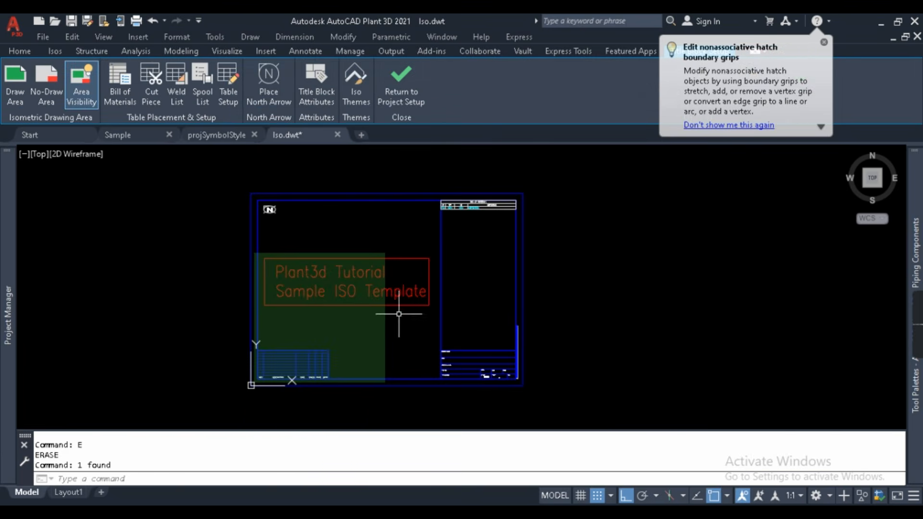
pyautogui.scroll(2, 416, 284)
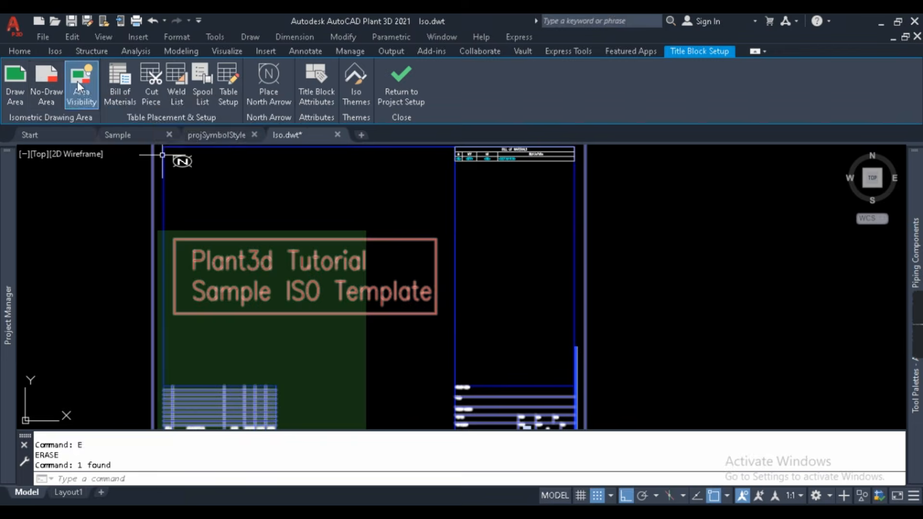
# - Replace the draw area with a rectangle from below the north arrow to beside the BOM column
pyautogui.click(18, 77)
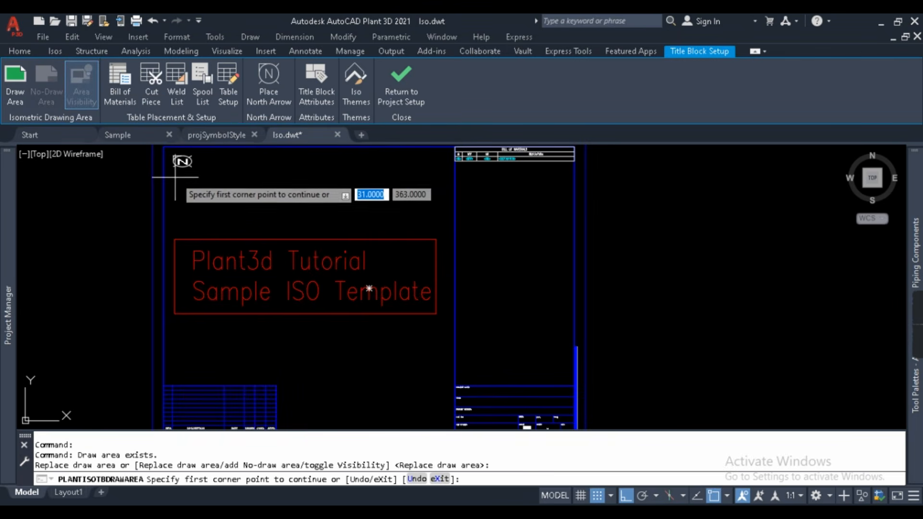
pyautogui.scroll(2, 169, 172)
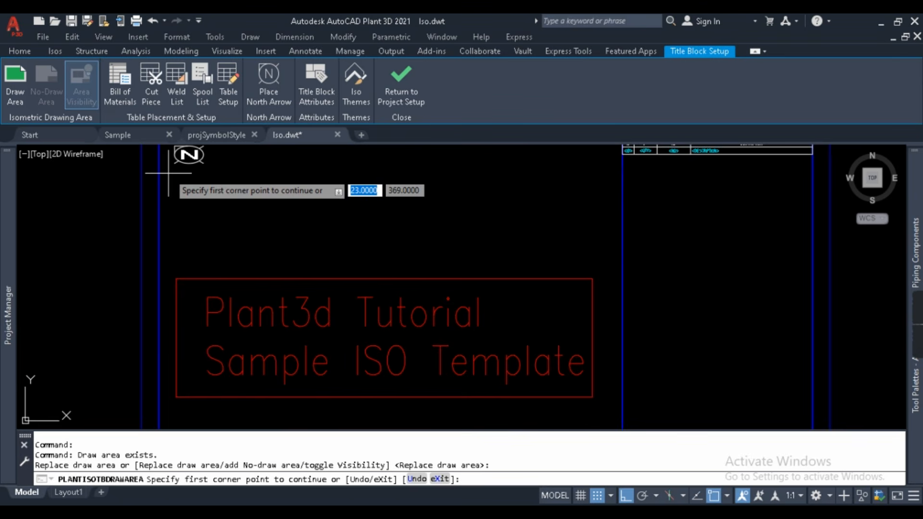
pyautogui.click(169, 172)
pyautogui.scroll(-2, 169, 173)
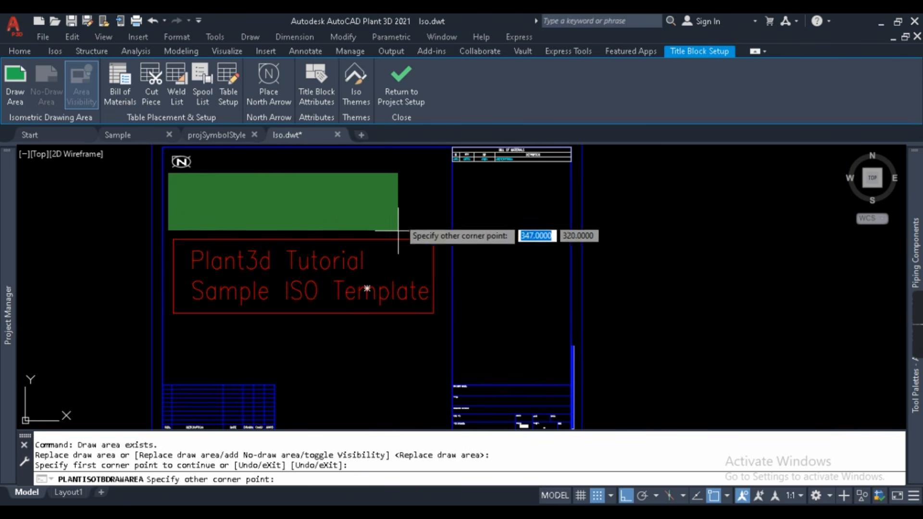
pyautogui.click(445, 376)
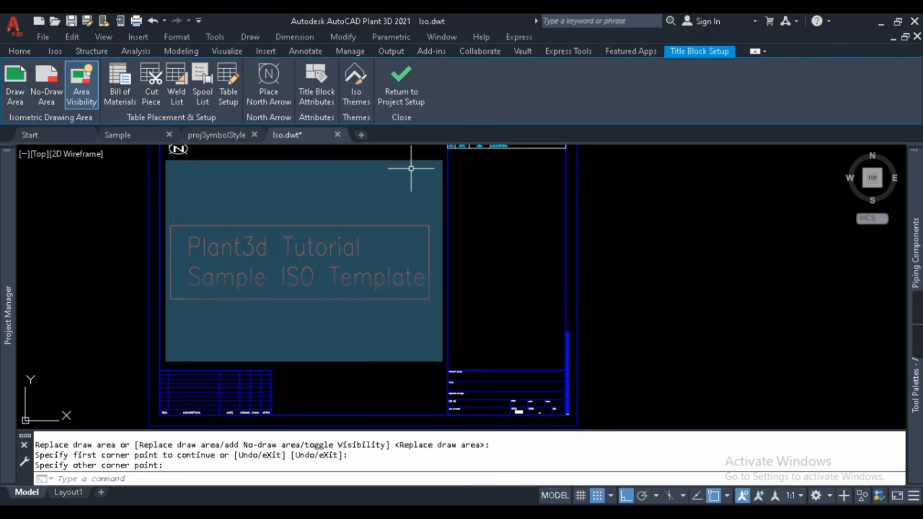
pyautogui.scroll(-2, 251, 184)
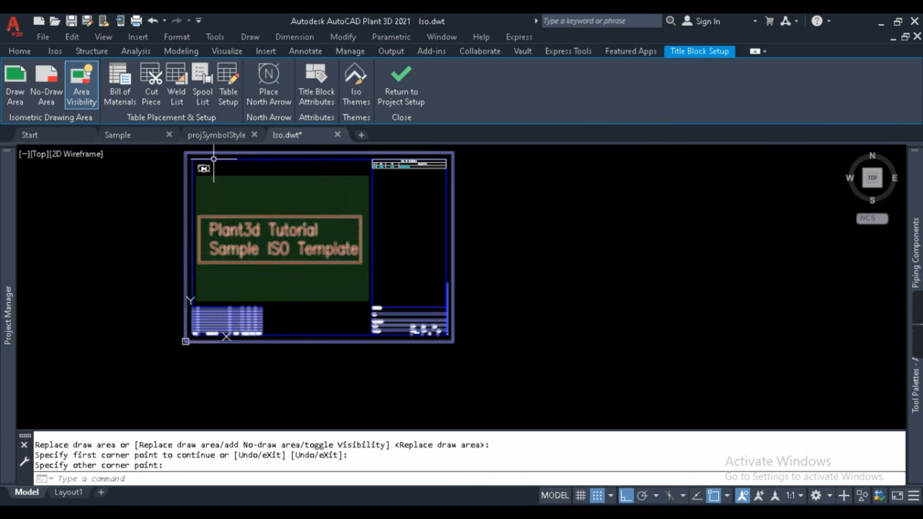
pyautogui.scroll(2, 232, 161)
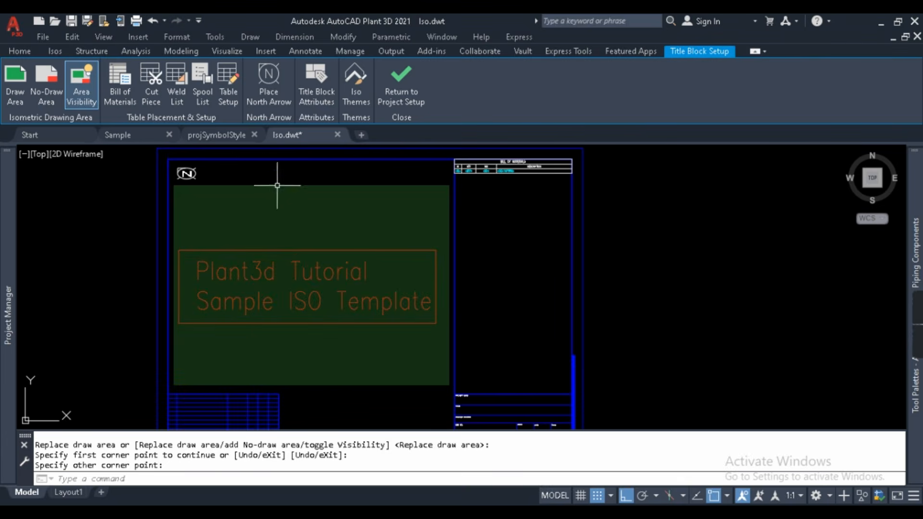
pyautogui.scroll(-2, 353, 211)
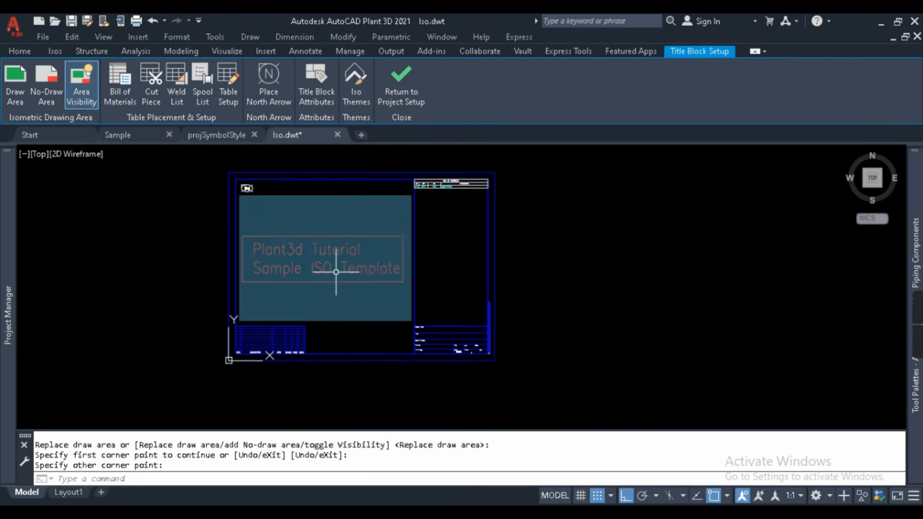
pyautogui.click(43, 80)
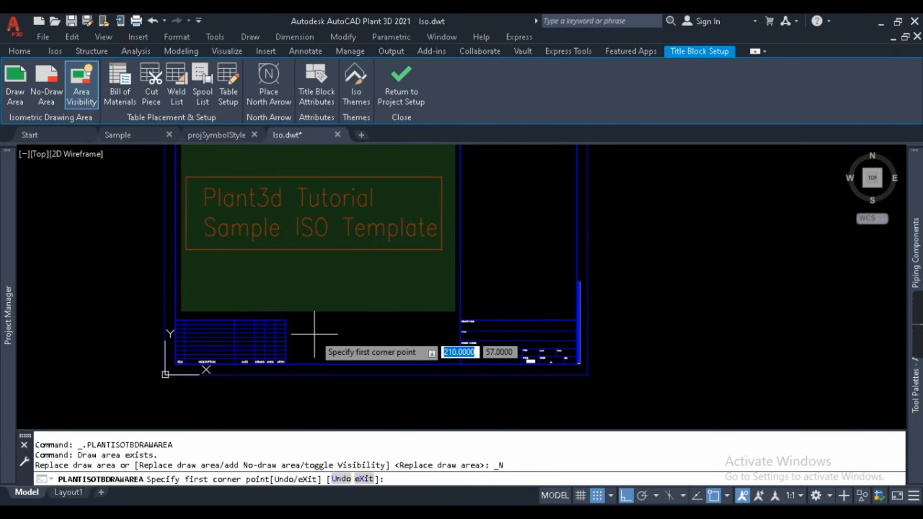
pyautogui.scroll(2, 307, 327)
pyautogui.click(284, 314)
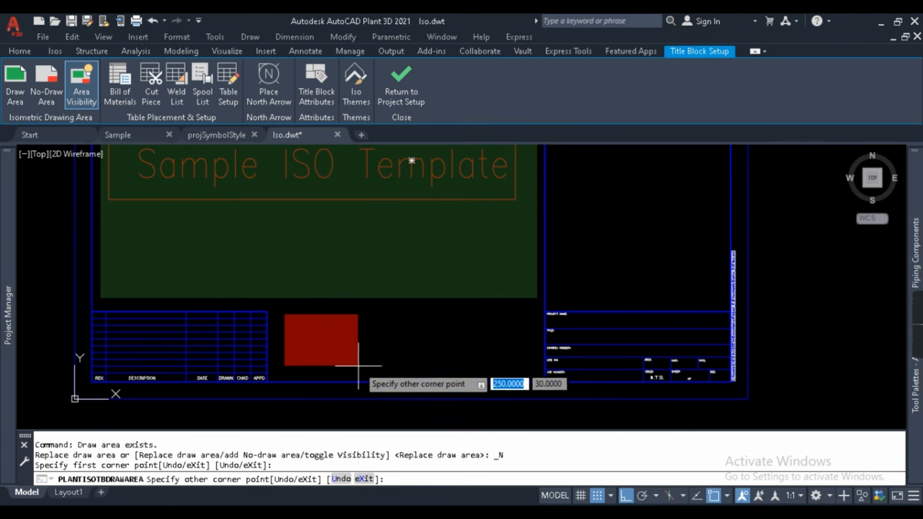
pyautogui.press('Escape')
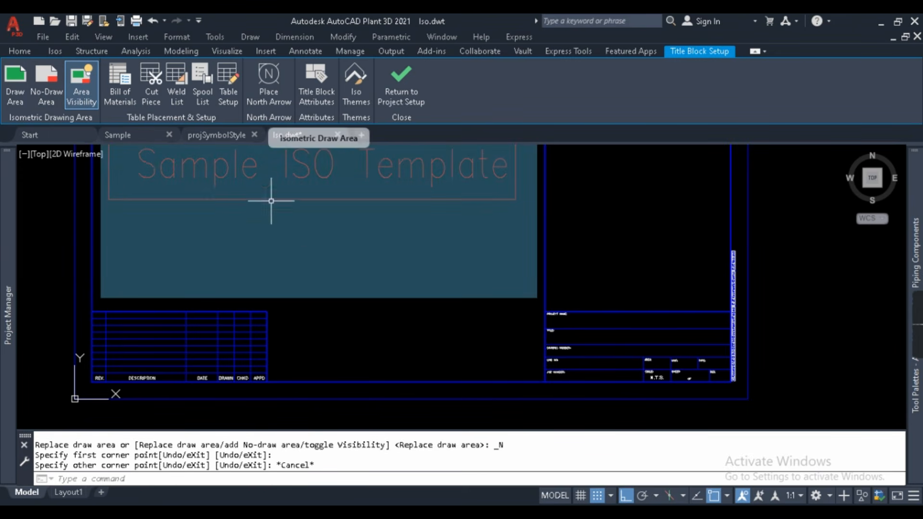
pyautogui.scroll(-2, 409, 352)
pyautogui.moveTo(414, 287)
pyautogui.mouseDown(button='middle')
pyautogui.moveTo(381, 354)
pyautogui.moveTo(445, 399)
pyautogui.mouseUp(button='middle')
pyautogui.click(54, 76)
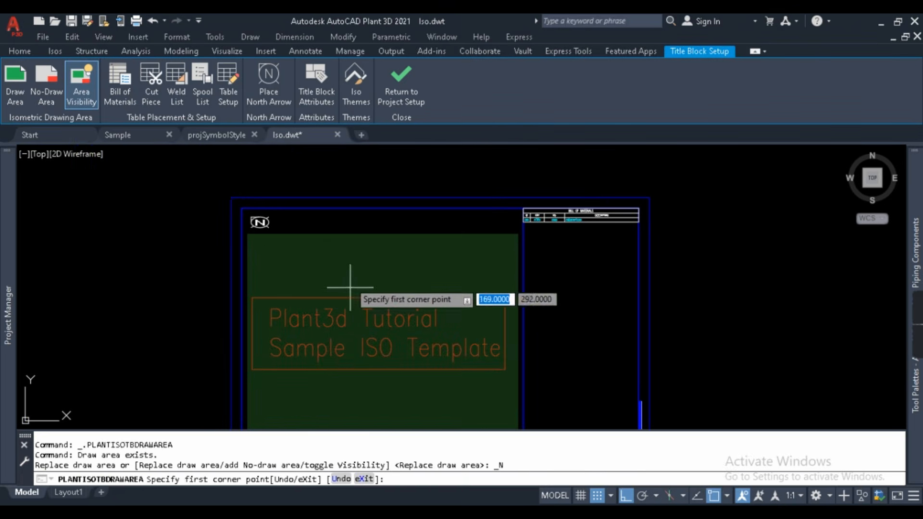
pyautogui.click(289, 248)
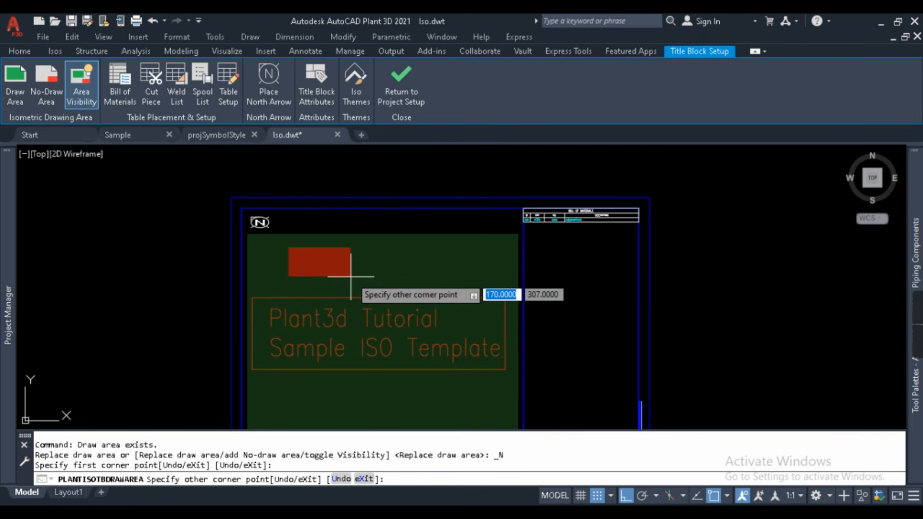
pyautogui.press('Escape')
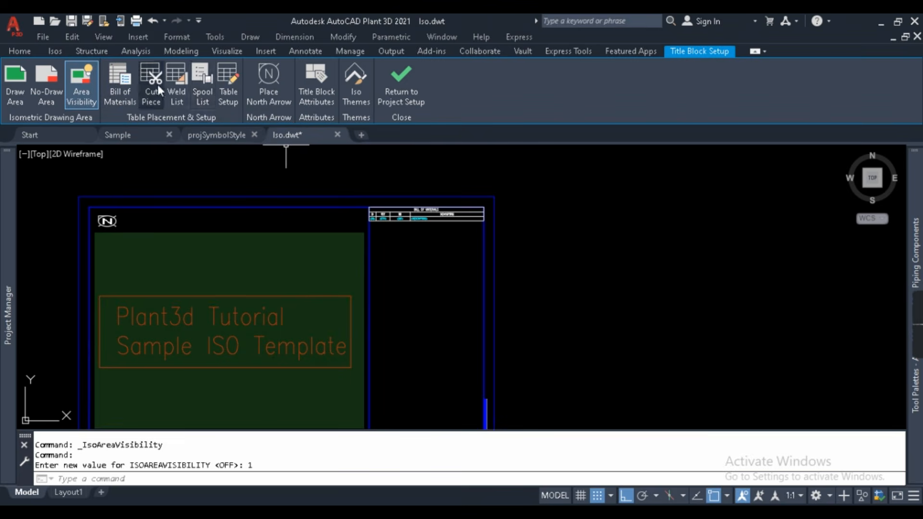
# - Place a Bill of Materials table from the BOM column edge to near the right border
pyautogui.click(117, 77)
pyautogui.scroll(5, 423, 268)
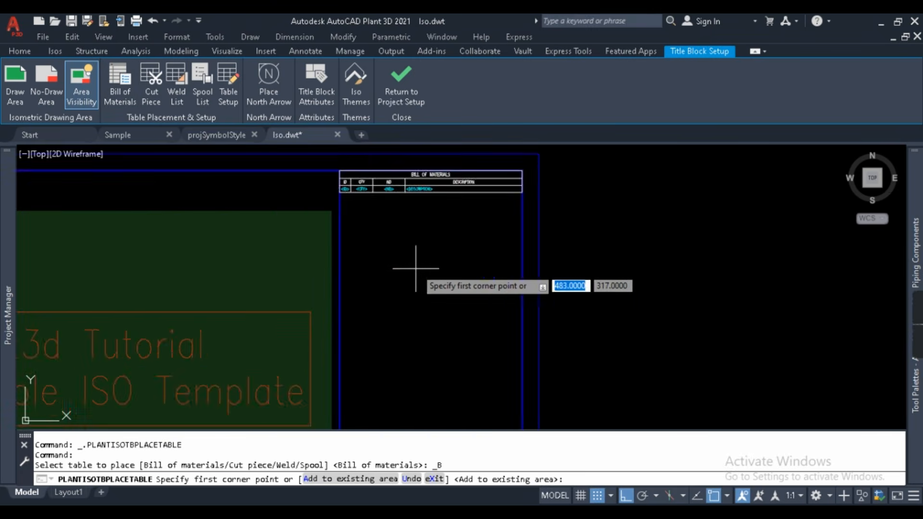
pyautogui.scroll(-3, 322, 213)
pyautogui.scroll(3, 380, 186)
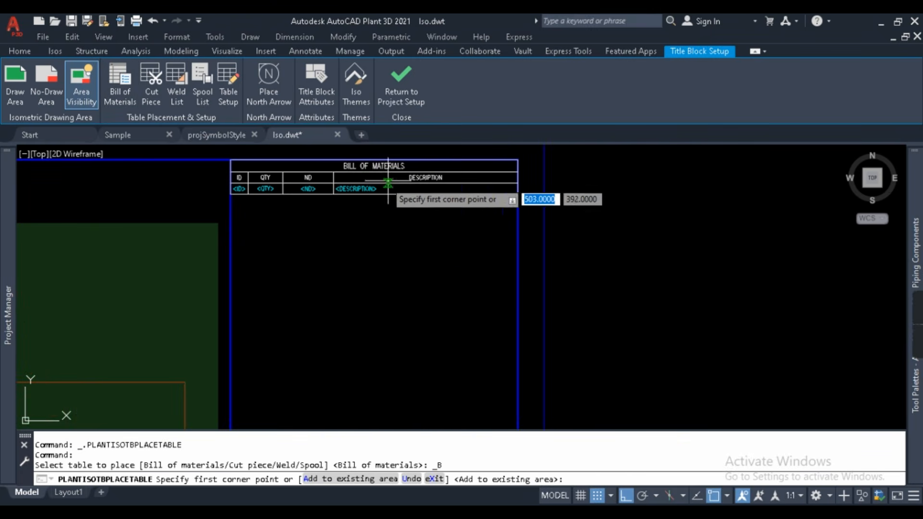
pyautogui.click(231, 240)
pyautogui.scroll(-1, 231, 240)
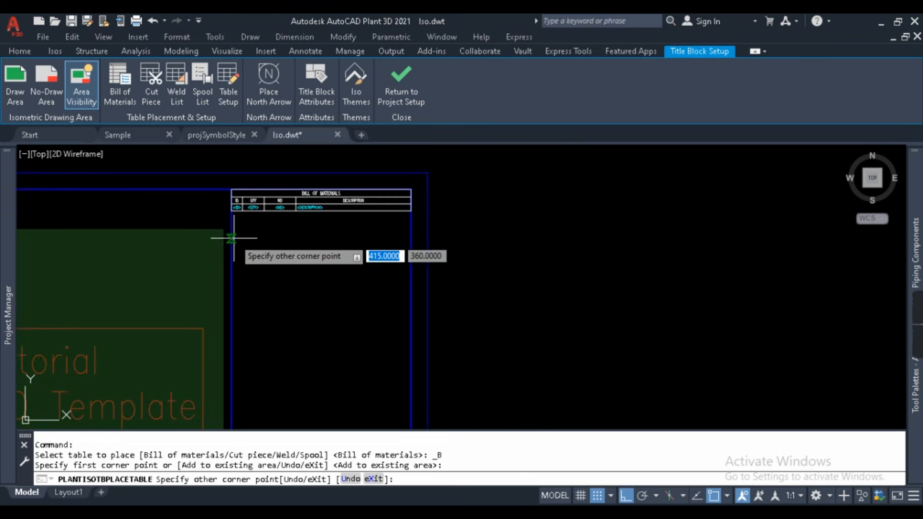
pyautogui.click(408, 301)
pyautogui.scroll(2, 255, 229)
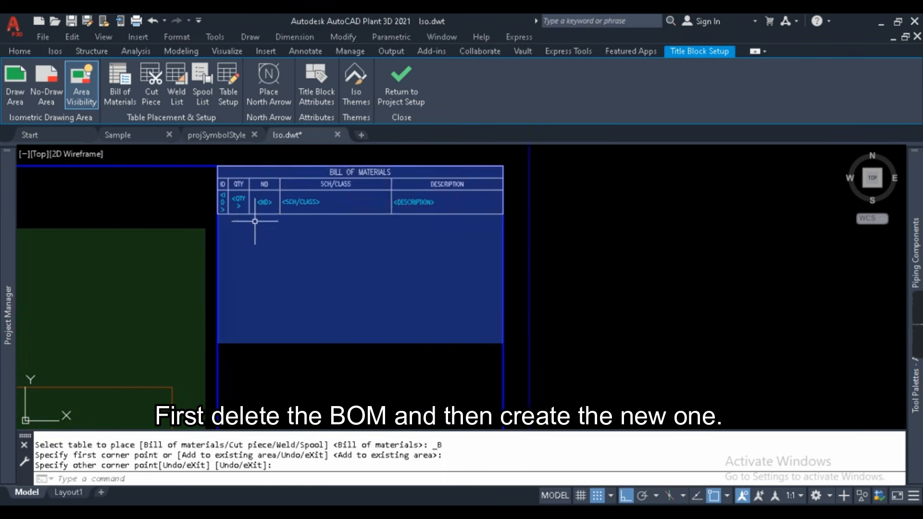
# - Move the selected BOM area hatch further down the template
pyautogui.click(388, 376)
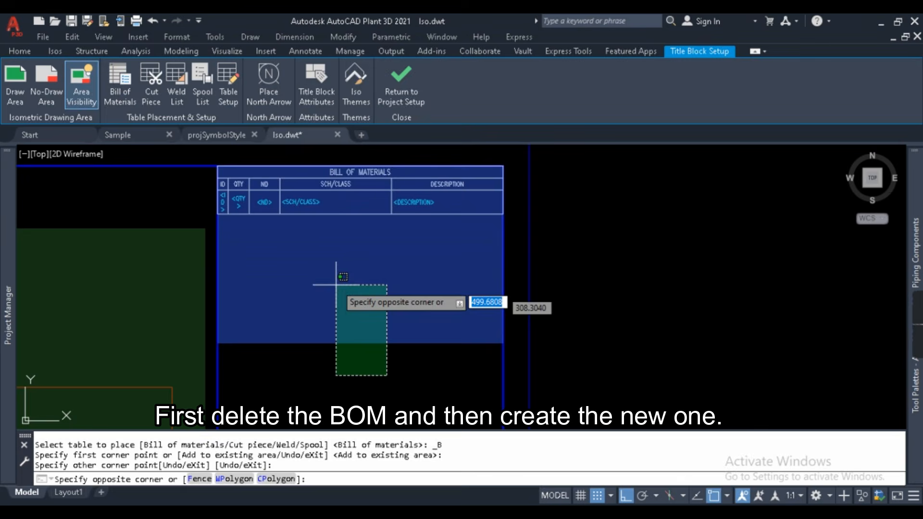
pyautogui.click(324, 217)
pyautogui.scroll(-2, 323, 215)
pyautogui.write('m')
pyautogui.press('Return')
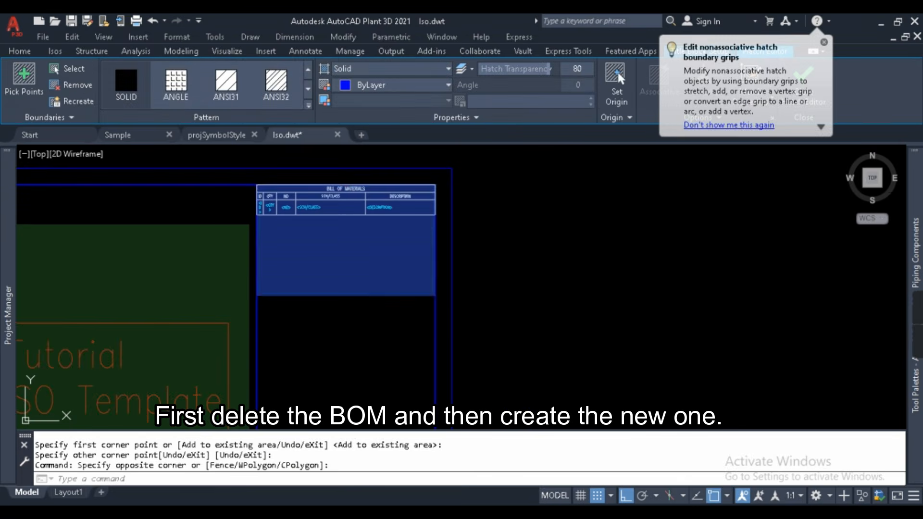
pyautogui.click(554, 247)
pyautogui.click(571, 328)
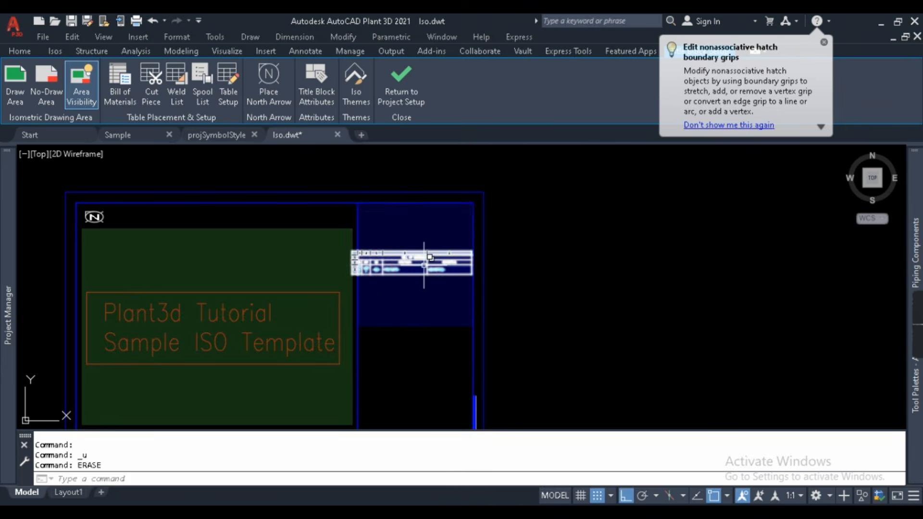
# - Erase the old BOM table and the two leftover blue hatches
pyautogui.click(424, 266)
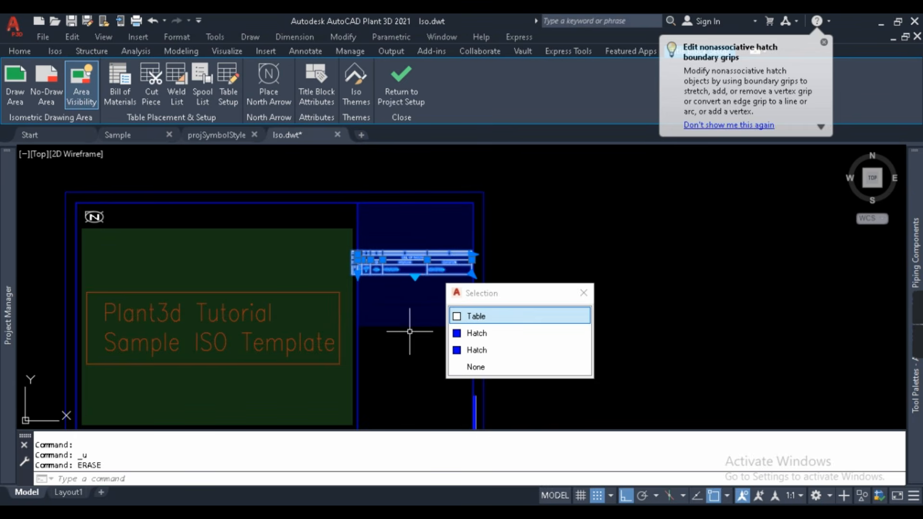
pyautogui.write('e')
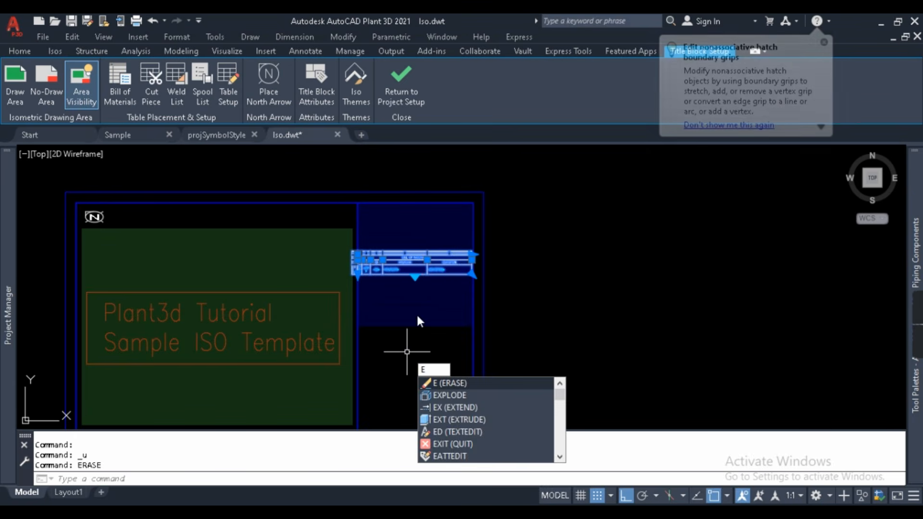
pyautogui.press('Return')
pyautogui.click(429, 340)
pyautogui.click(405, 244)
pyautogui.press('Return')
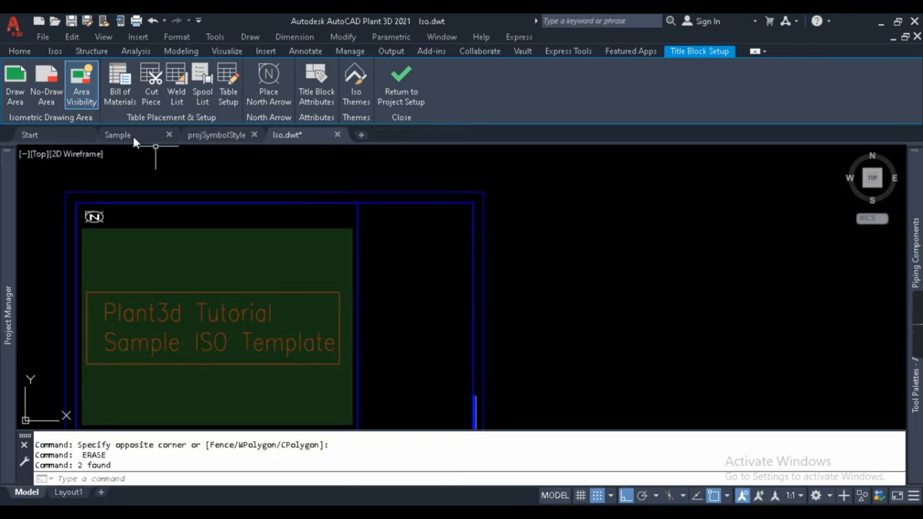
# - Place a new Bill of Materials table at the top of the right column
pyautogui.click(115, 92)
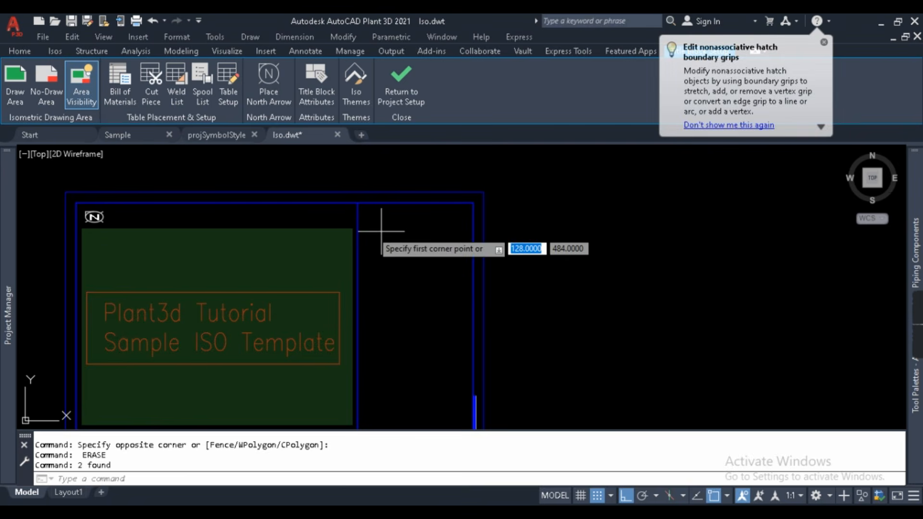
pyautogui.click(357, 204)
pyautogui.click(471, 283)
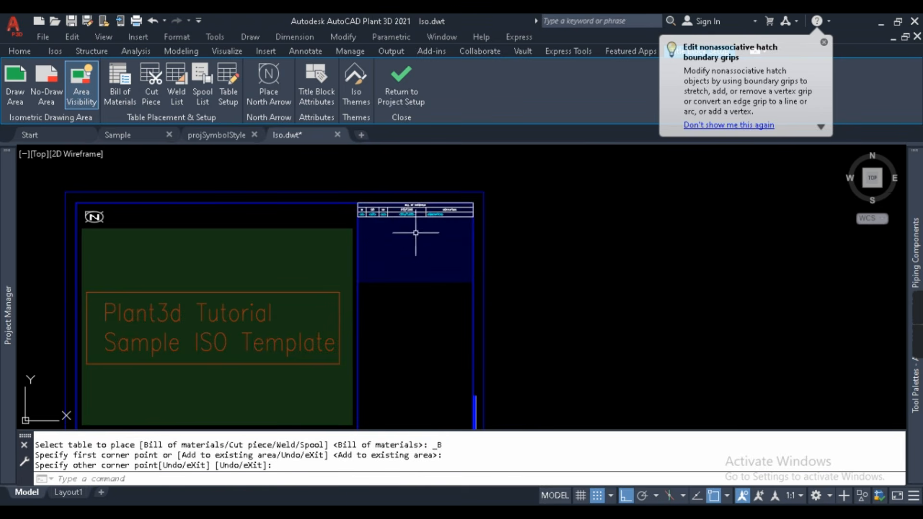
pyautogui.scroll(4, 399, 219)
pyautogui.scroll(-2, 344, 170)
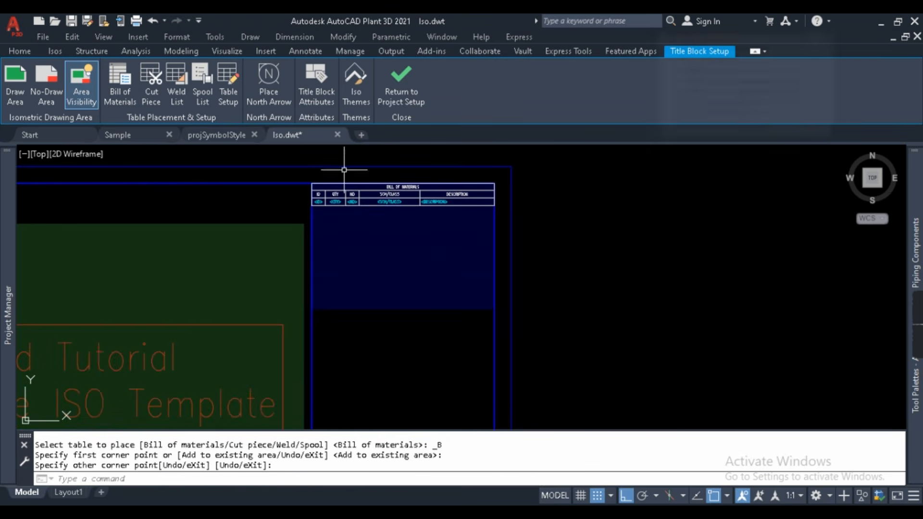
# - Place Cut Piece List and Weld List tables below the Bill of Materials
pyautogui.click(151, 88)
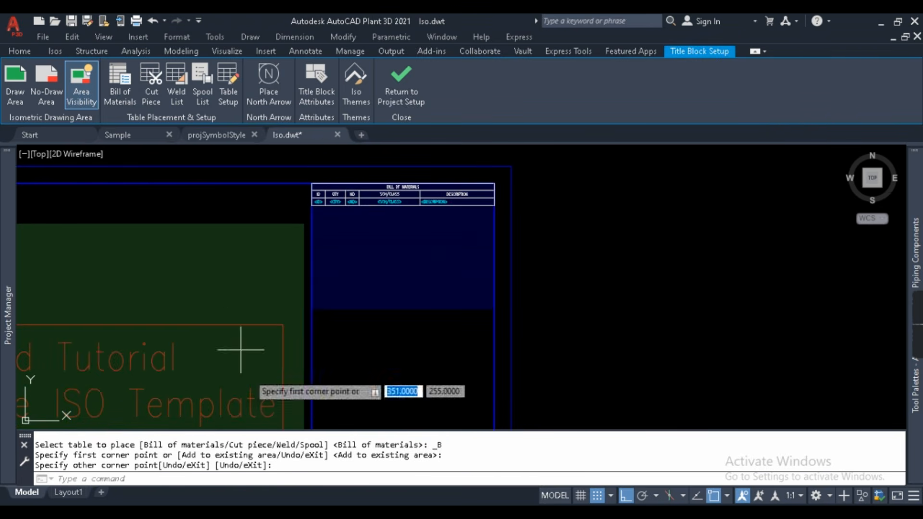
pyautogui.click(312, 310)
pyautogui.click(491, 368)
pyautogui.scroll(-5, 381, 264)
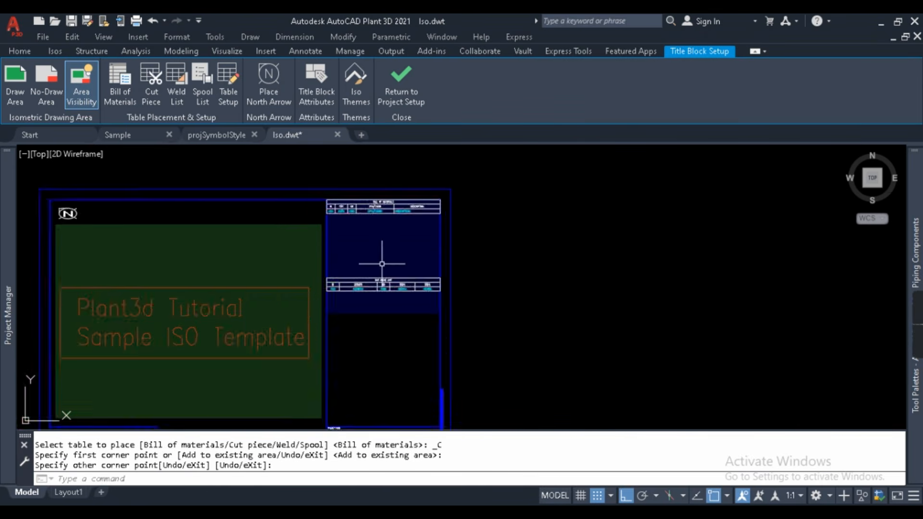
pyautogui.click(177, 87)
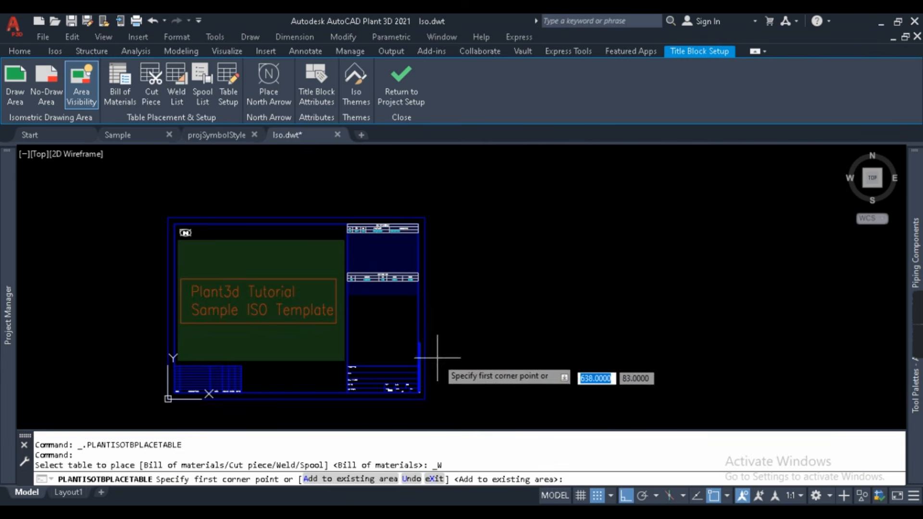
pyautogui.scroll(4, 348, 308)
pyautogui.click(351, 291)
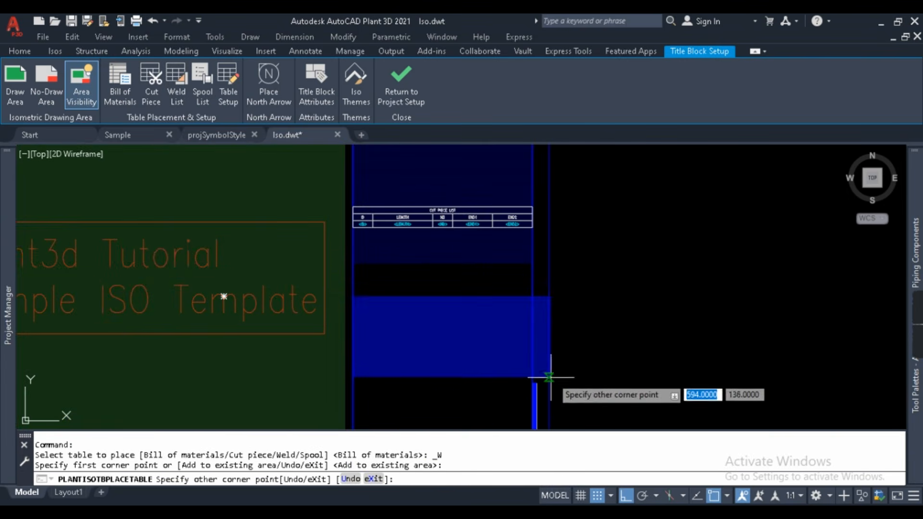
pyautogui.click(534, 368)
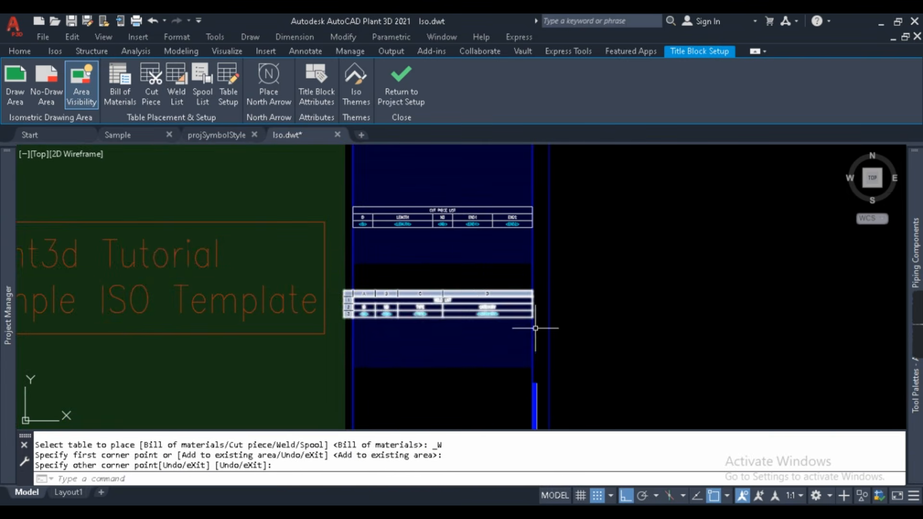
# - Place the Spool List table in the right column and review the stacked tables
pyautogui.click(201, 75)
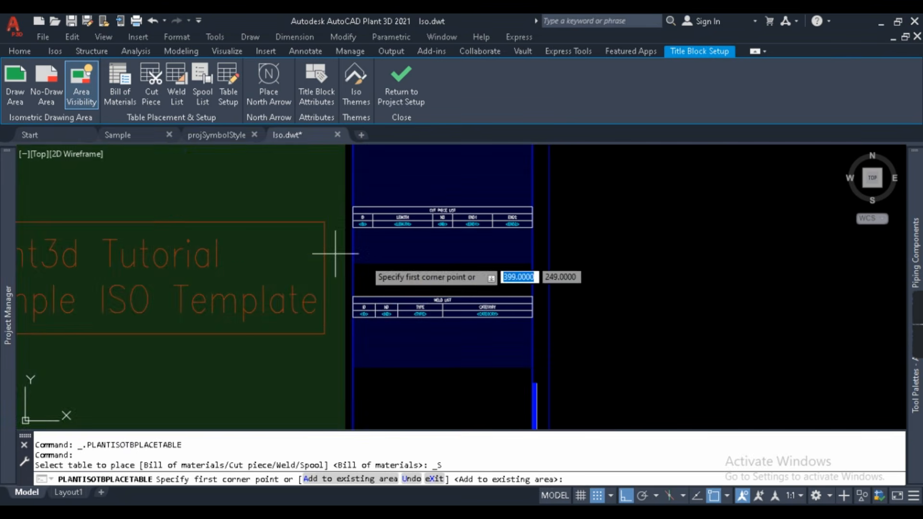
pyautogui.scroll(-3, 331, 250)
pyautogui.scroll(3, 363, 258)
pyautogui.click(393, 258)
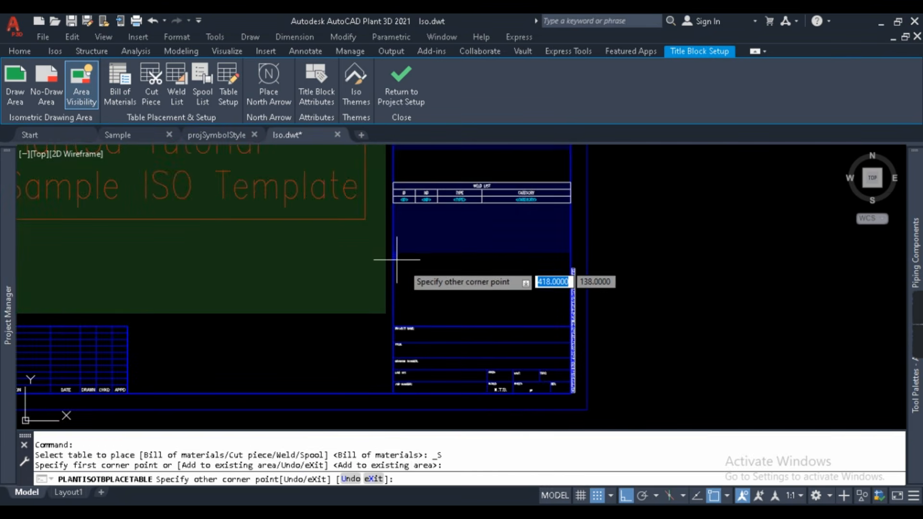
pyautogui.click(571, 305)
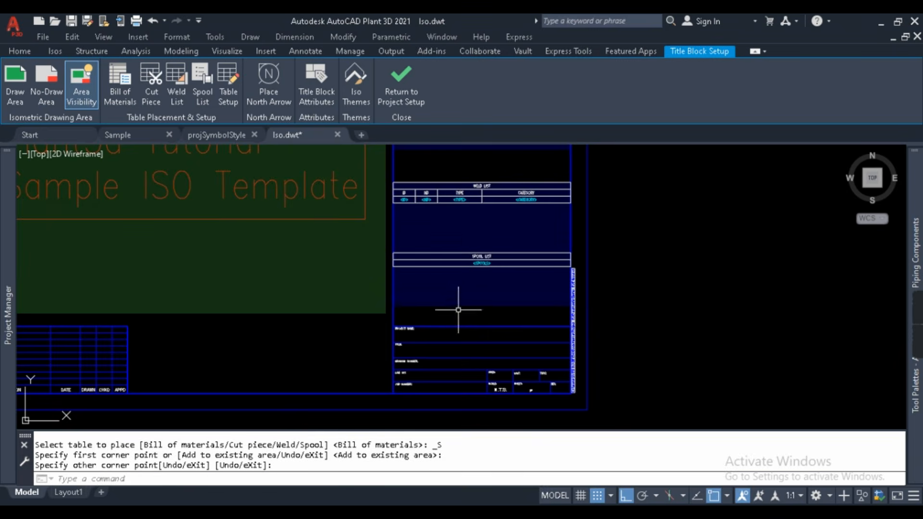
pyautogui.scroll(4, 495, 268)
pyautogui.scroll(-4, 495, 264)
pyautogui.scroll(-3, 481, 241)
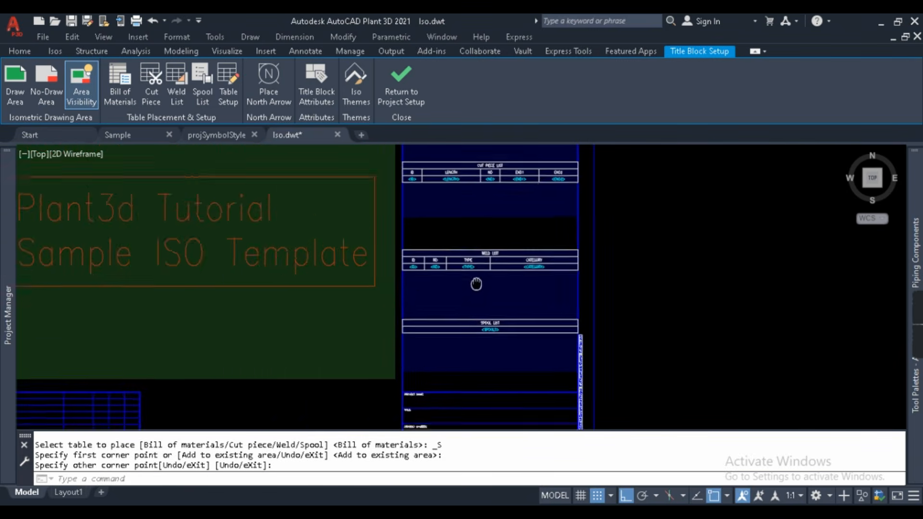
pyautogui.scroll(-2, 305, 309)
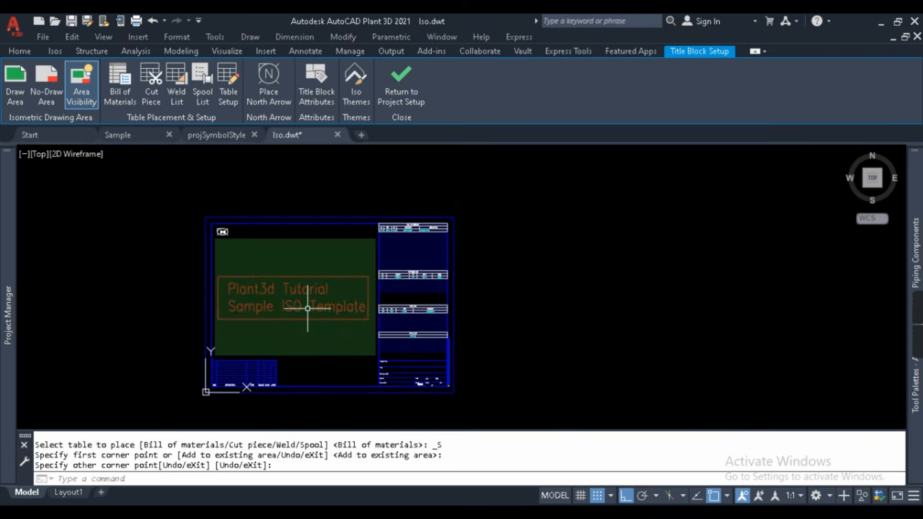
pyautogui.scroll(2, 264, 354)
pyautogui.scroll(1, 523, 364)
pyautogui.scroll(-3, 419, 313)
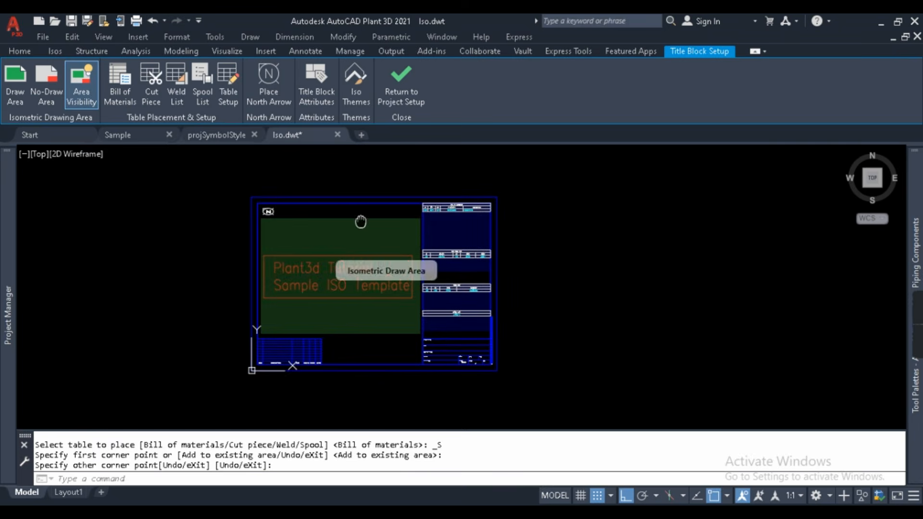
pyautogui.scroll(2, 577, 220)
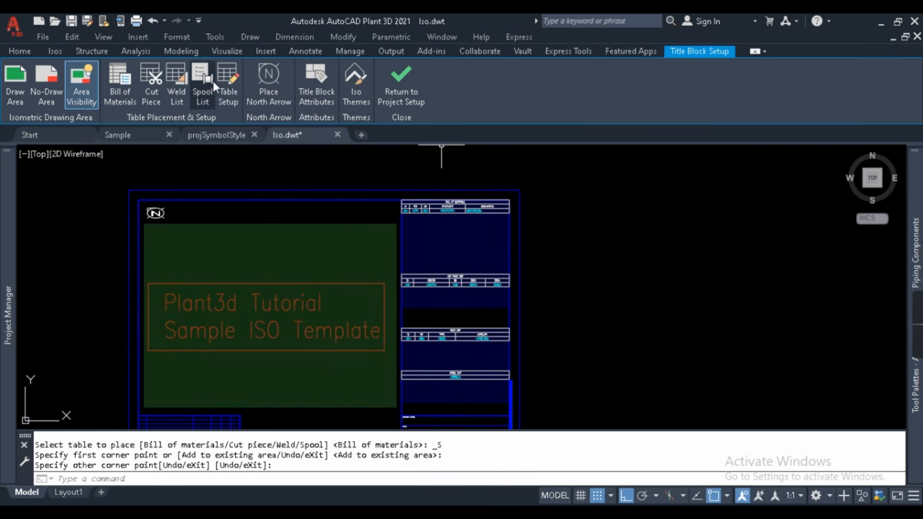
# - In Table Setup, keep Bill of Materials as the table type with the Simple BOM layout
pyautogui.click(226, 81)
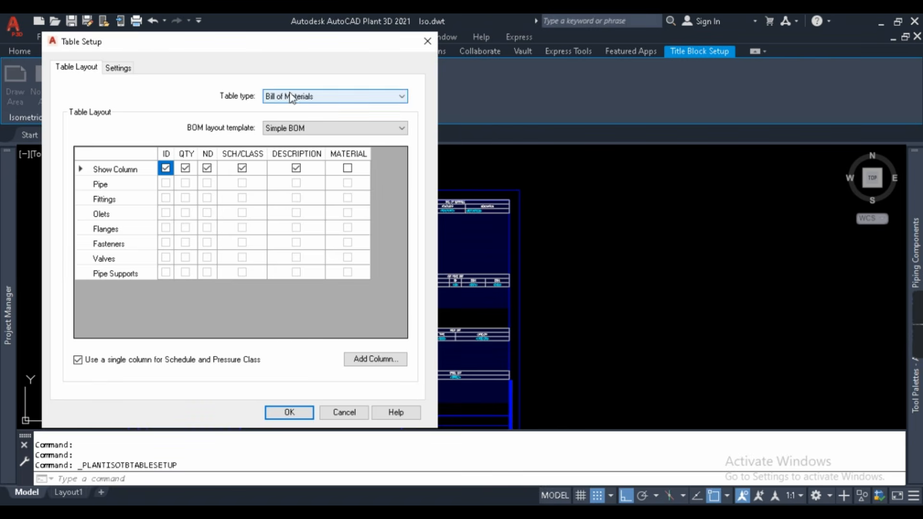
pyautogui.click(317, 97)
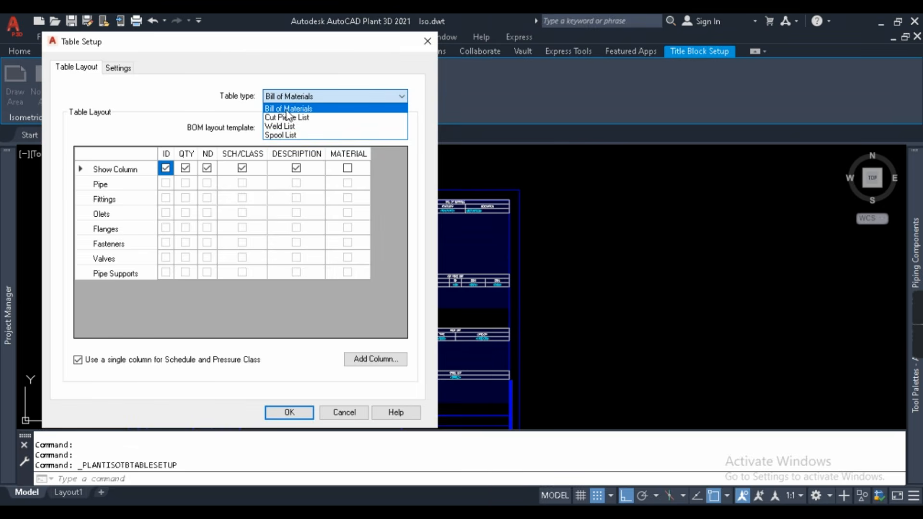
pyautogui.click(303, 46)
pyautogui.moveTo(265, 40)
pyautogui.mouseDown()
pyautogui.moveTo(707, 48)
pyautogui.moveTo(662, 56)
pyautogui.mouseUp()
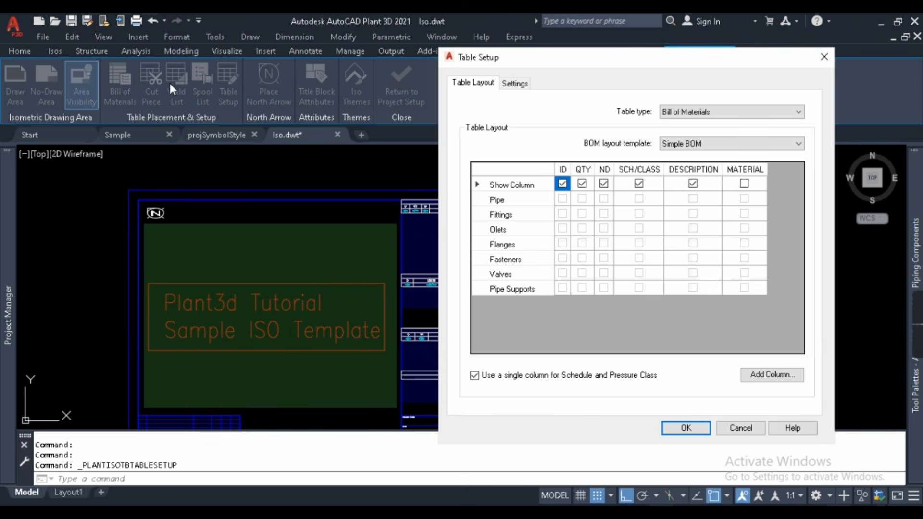
pyautogui.click(743, 115)
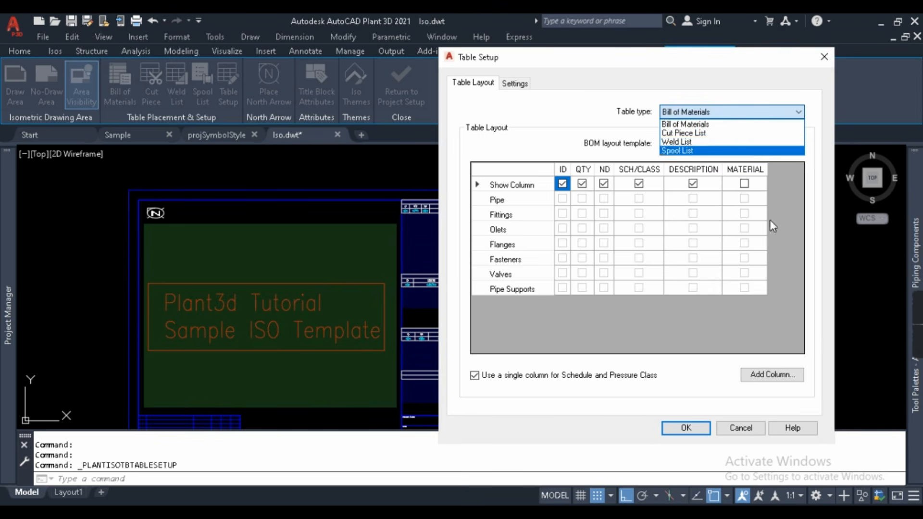
pyautogui.click(585, 100)
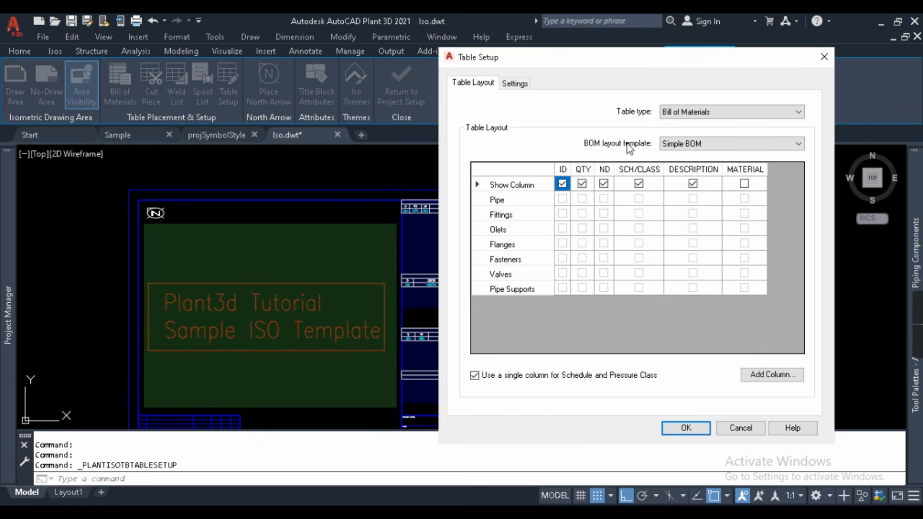
pyautogui.click(694, 145)
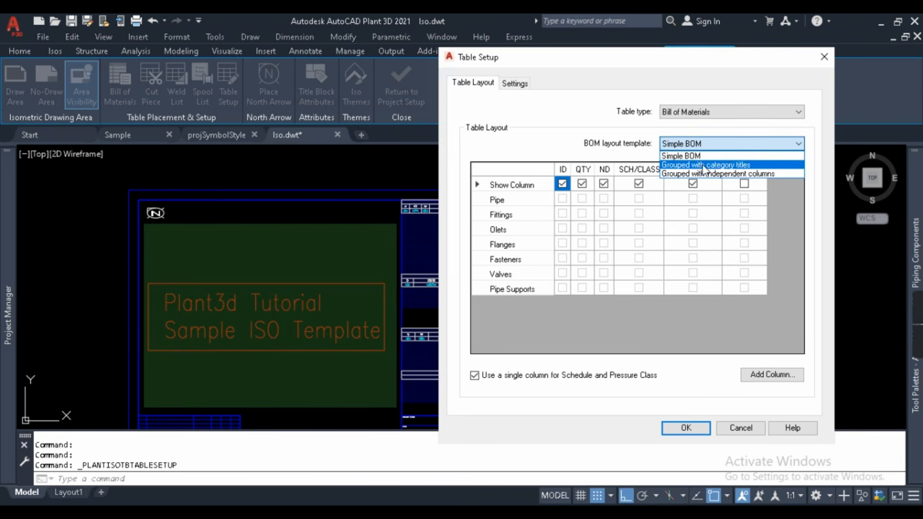
pyautogui.click(591, 144)
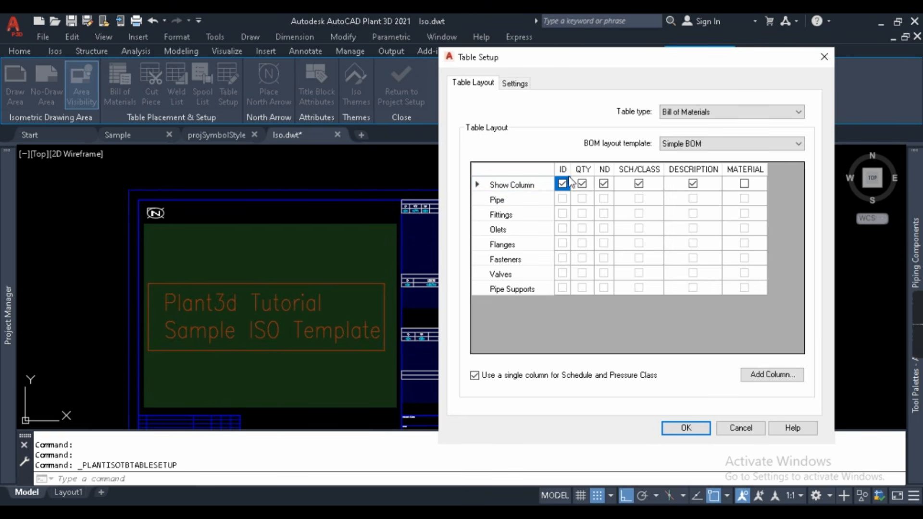
# - Add the Pipe class's Spec property as a new BOM column
pyautogui.click(758, 376)
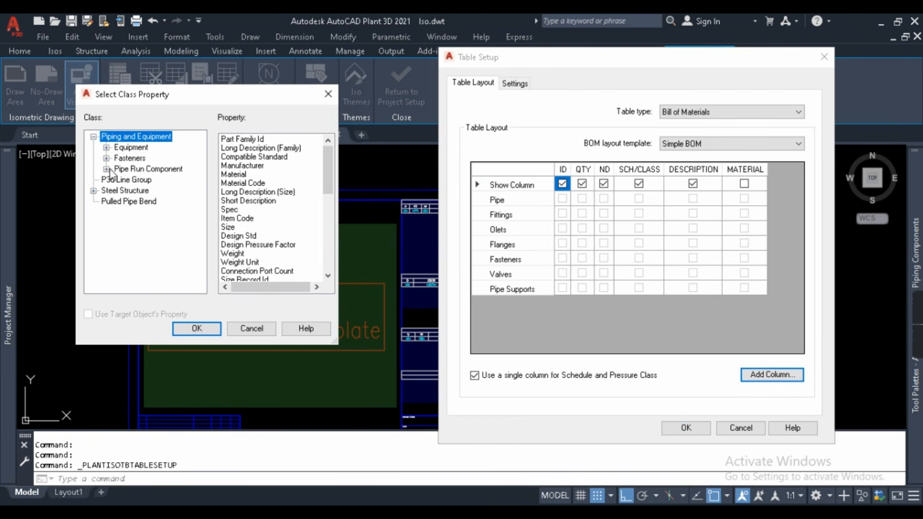
pyautogui.click(106, 169)
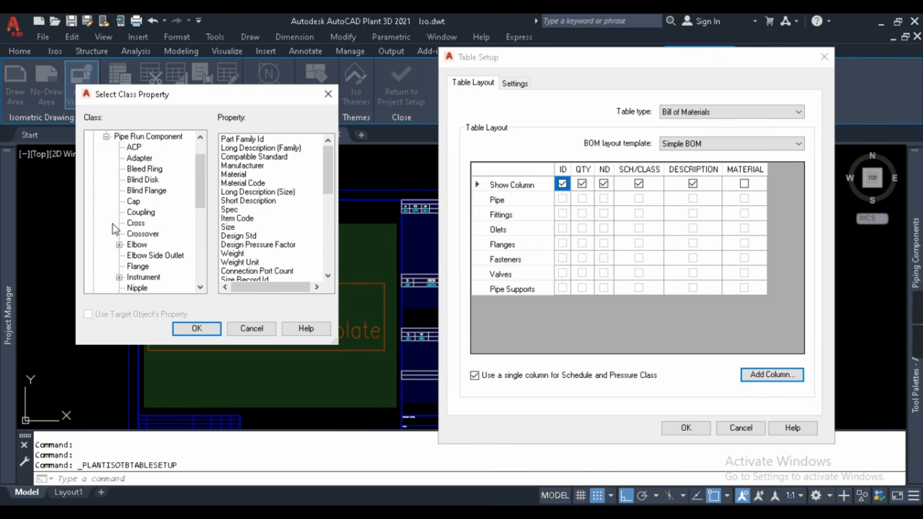
pyautogui.click(107, 137)
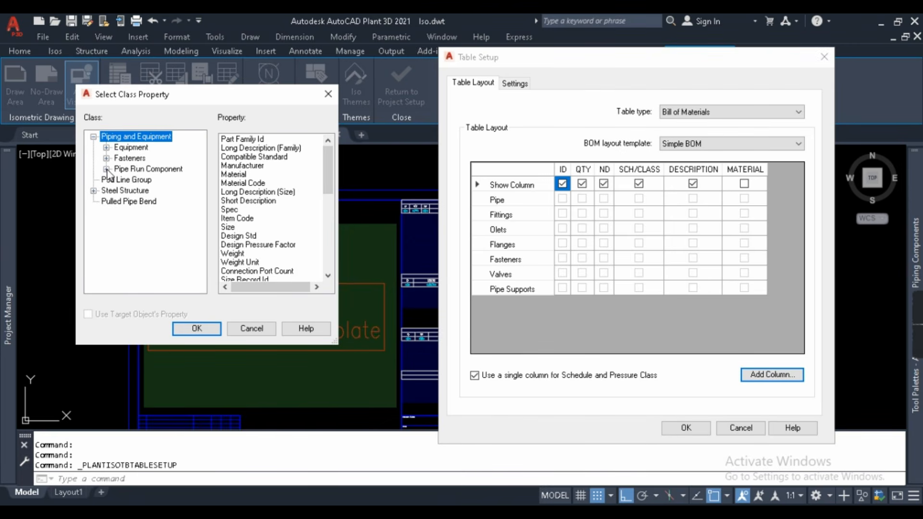
pyautogui.click(107, 169)
pyautogui.scroll(-2, 144, 202)
pyautogui.scroll(1, 163, 263)
pyautogui.click(135, 256)
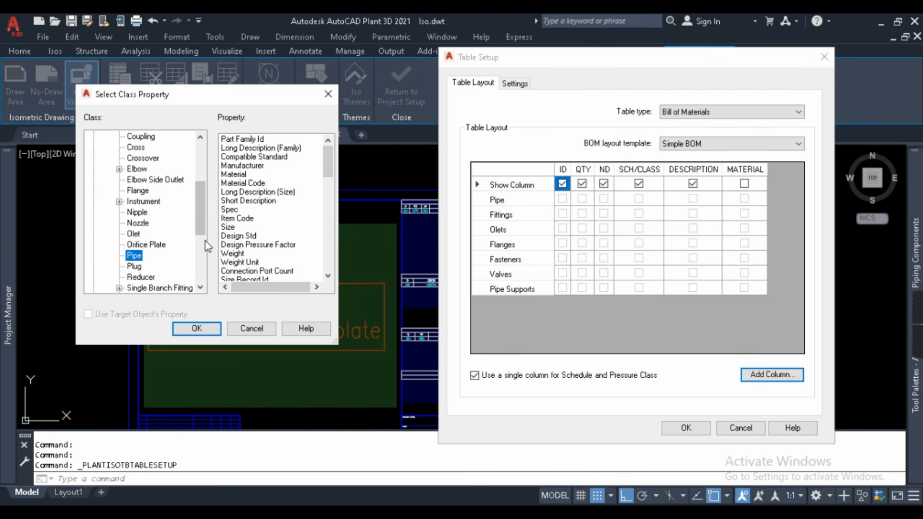
pyautogui.click(233, 210)
pyautogui.click(197, 329)
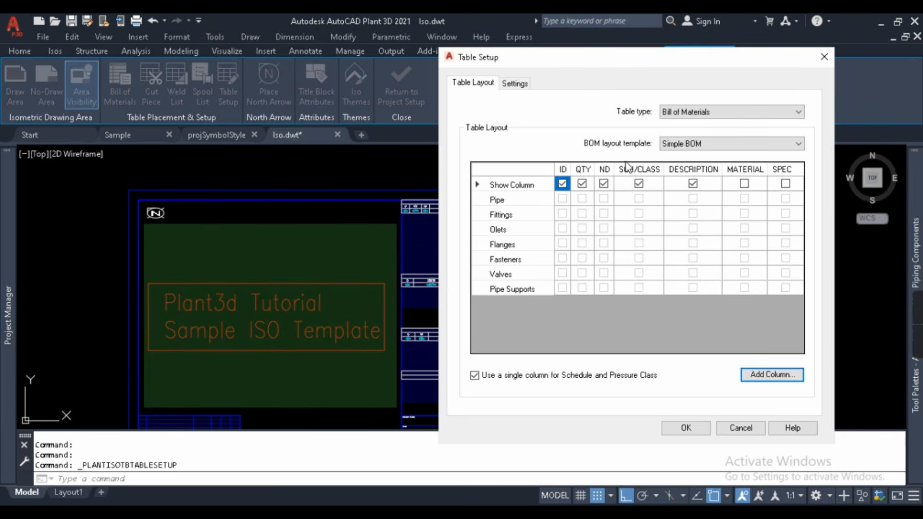
# - Reorder the SCH/CLASS column, toggle SPEC and MATERIAL visibility, and keep schedule and class merged
pyautogui.moveTo(636, 171); pyautogui.dragTo(697, 173)
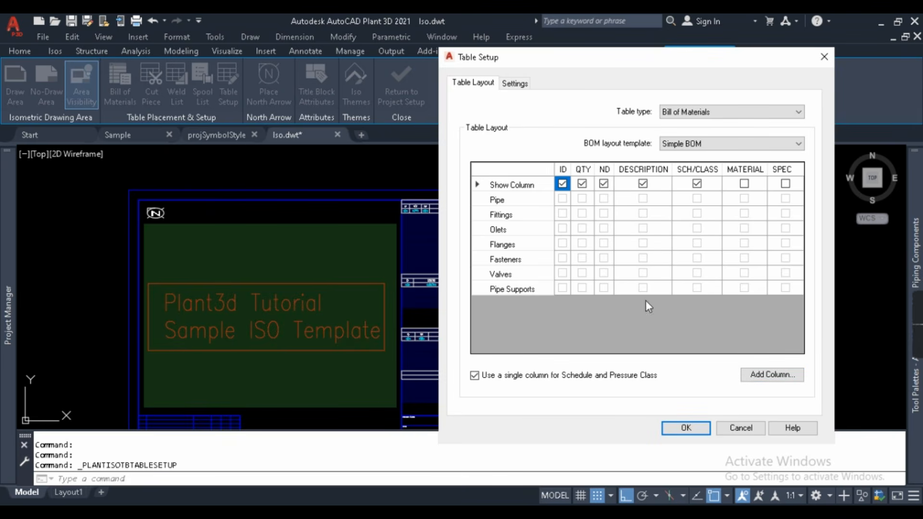
pyautogui.click(785, 184)
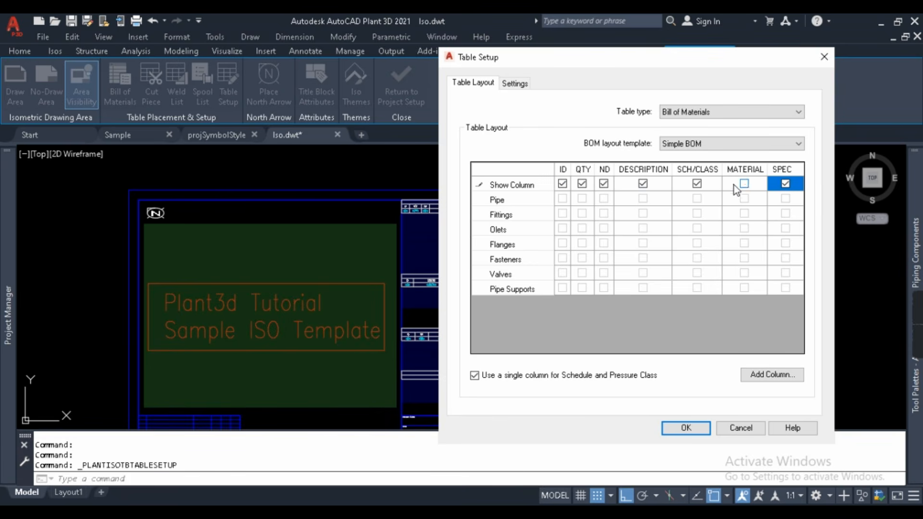
pyautogui.click(745, 185)
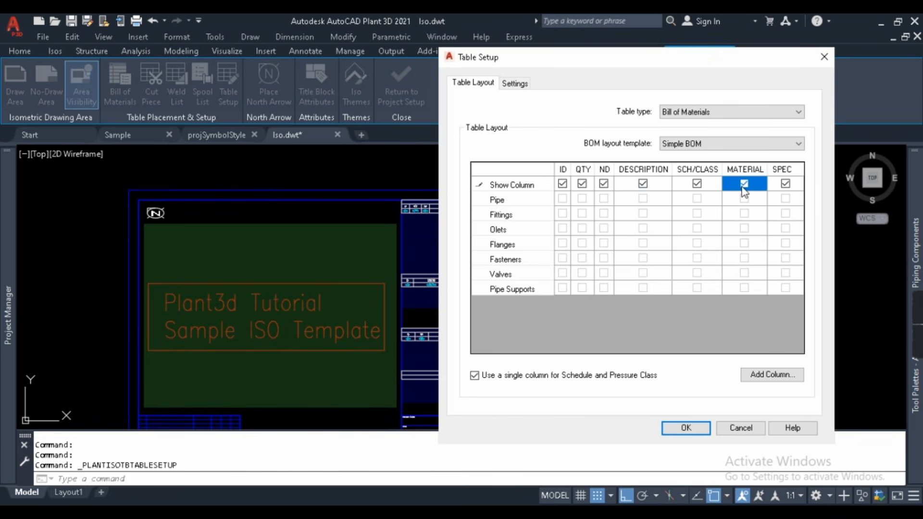
pyautogui.click(786, 188)
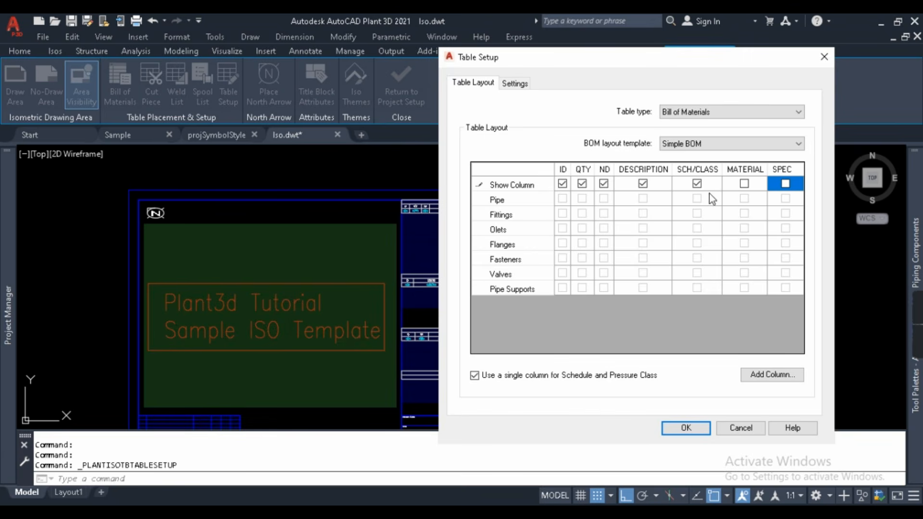
pyautogui.click(475, 375)
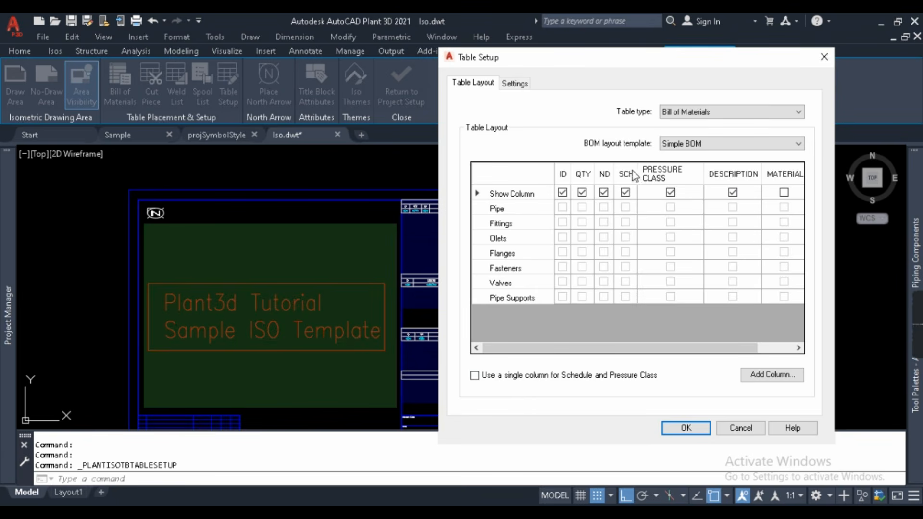
pyautogui.click(474, 375)
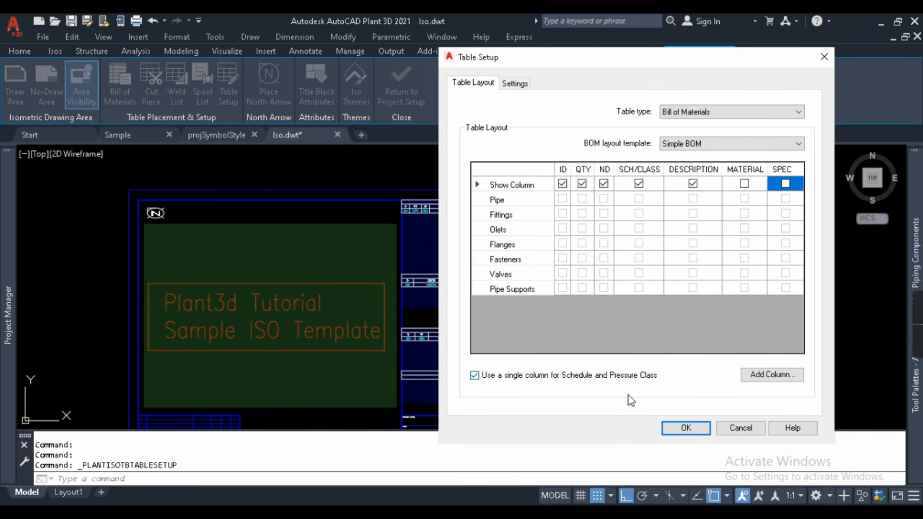
# - Close table setup and erase the hatch behind the Spool List table
pyautogui.click(686, 428)
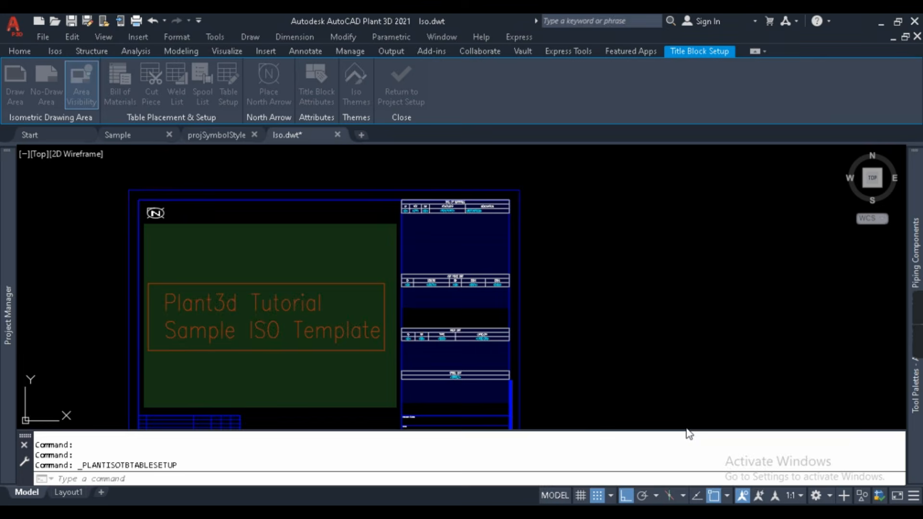
pyautogui.scroll(-4, 529, 200)
pyautogui.scroll(2, 482, 231)
pyautogui.scroll(2, 482, 230)
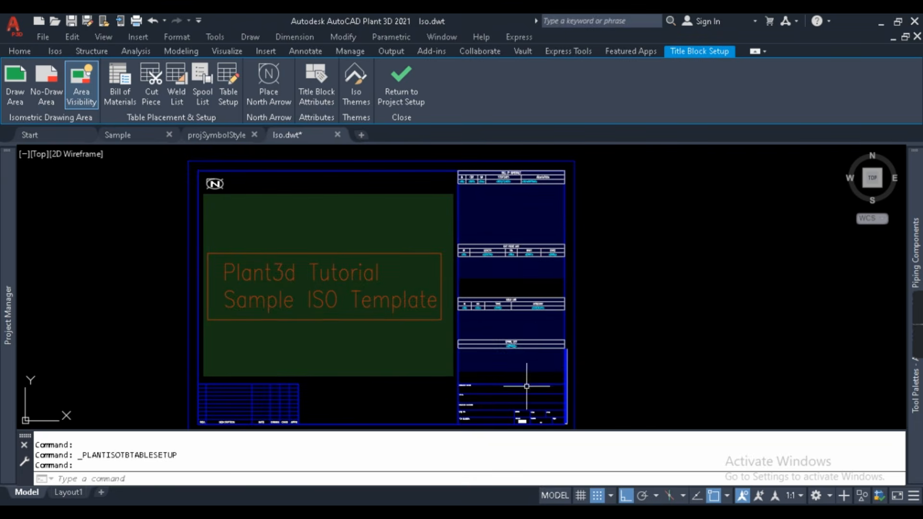
pyautogui.scroll(2, 541, 308)
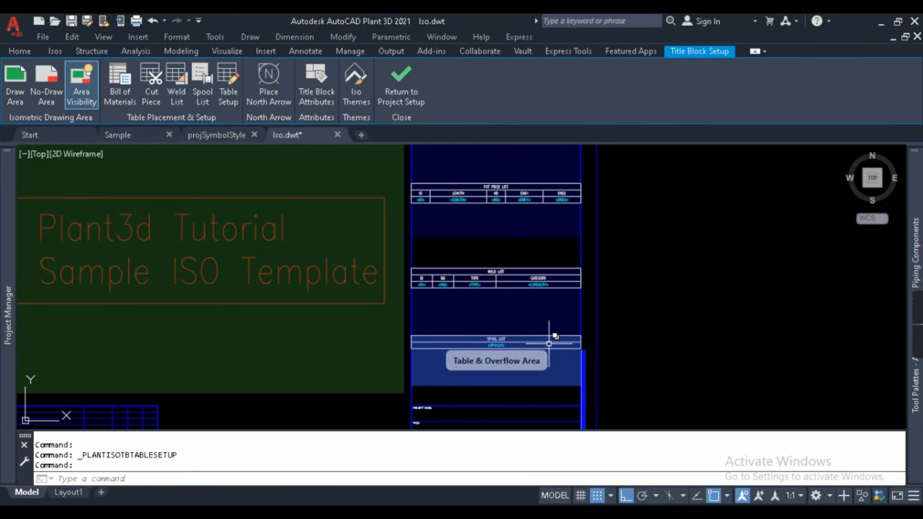
pyautogui.click(549, 345)
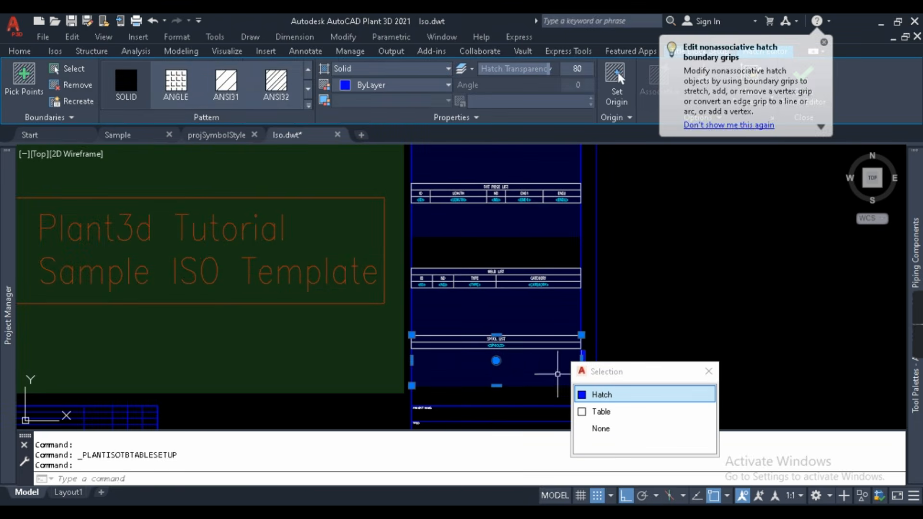
pyautogui.press('Delete')
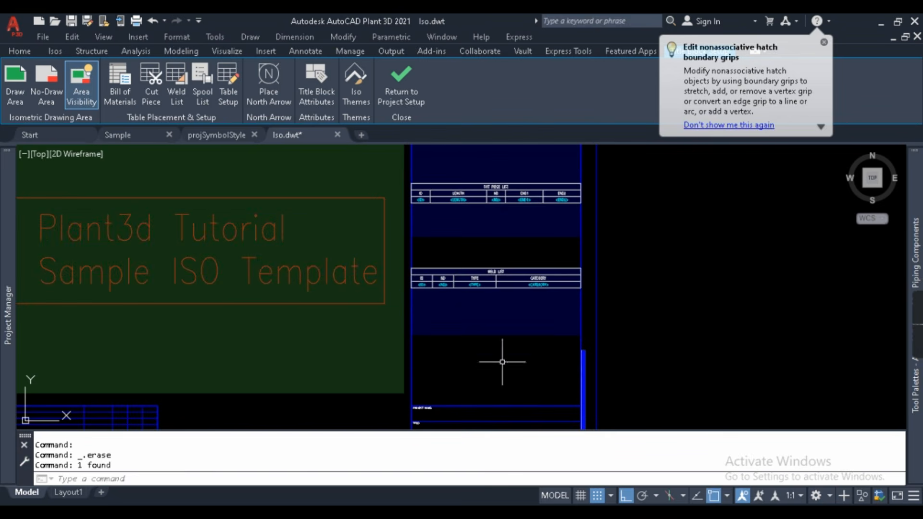
# - Erase the Weld List table with its hatch and the Cut Piece List hatch
pyautogui.click(510, 380)
pyautogui.click(484, 270)
pyautogui.press('Delete')
pyautogui.scroll(3, 553, 258)
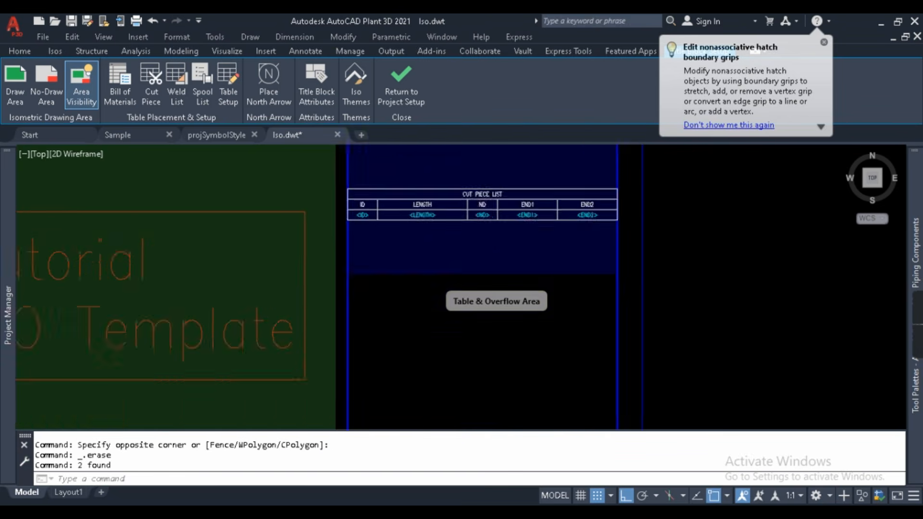
pyautogui.click(489, 307)
pyautogui.click(471, 256)
pyautogui.press('Delete')
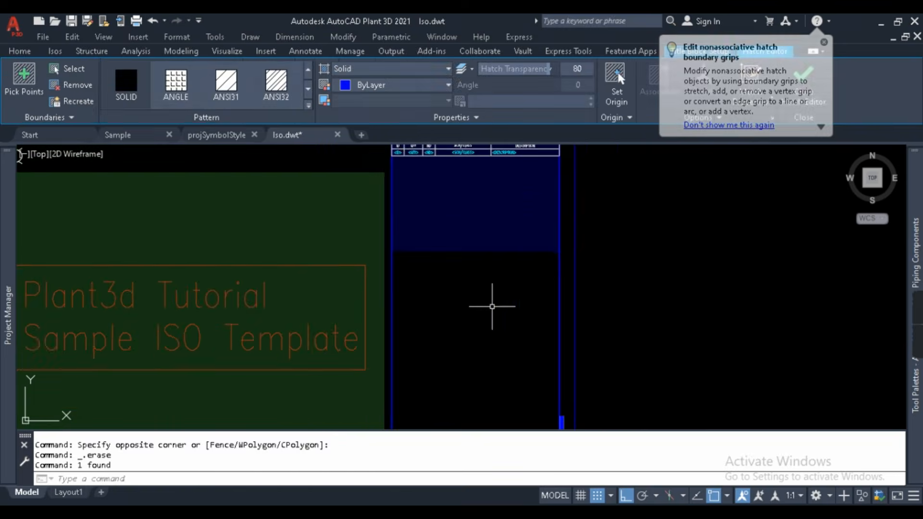
pyautogui.scroll(-5, 535, 364)
pyautogui.moveTo(299, 198); pyautogui.dragTo(299, 309, button='middle')
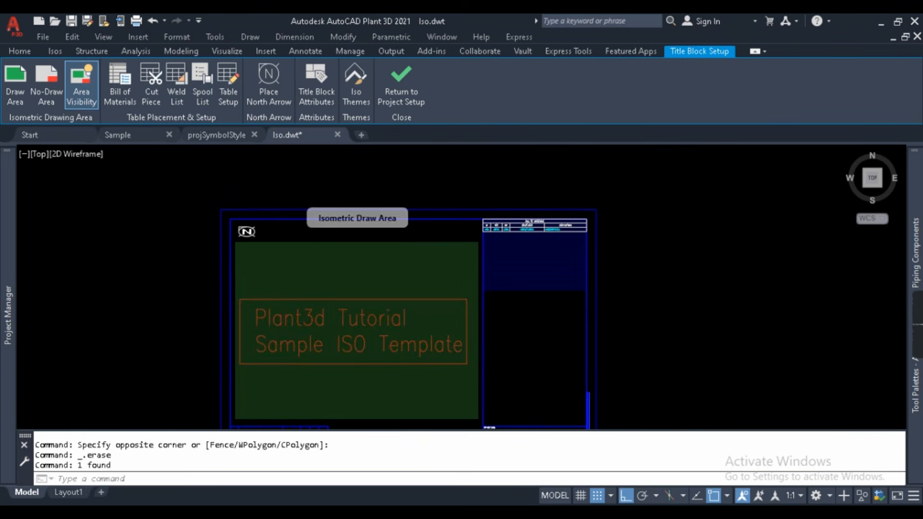
pyautogui.moveTo(563, 369); pyautogui.dragTo(552, 256, button='middle')
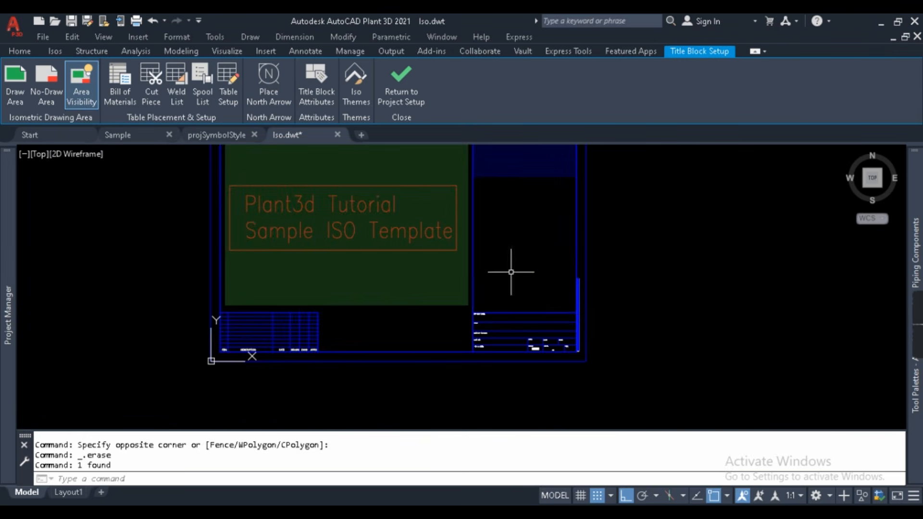
pyautogui.scroll(3, 505, 325)
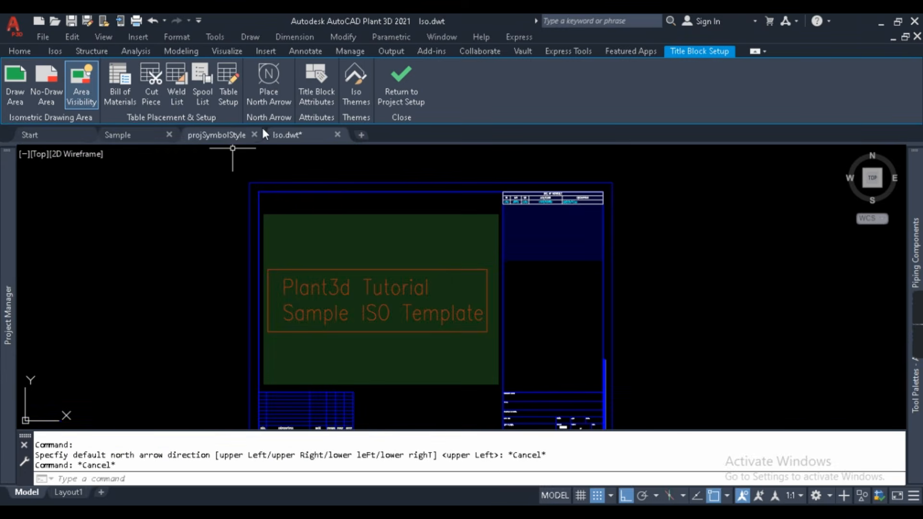
# - Place the north arrow pointing upper left at the draw area's top-left, then undo the last change
pyautogui.click(266, 79)
pyautogui.click(350, 263)
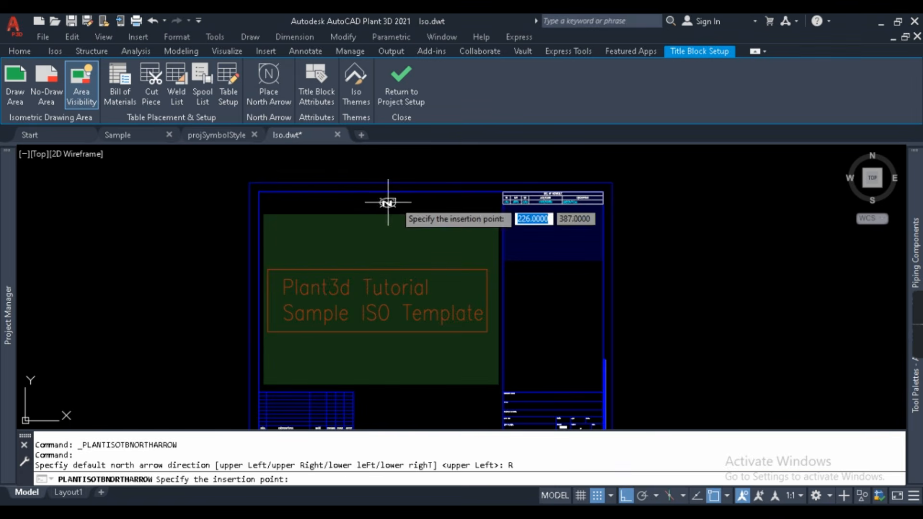
pyautogui.scroll(3, 422, 204)
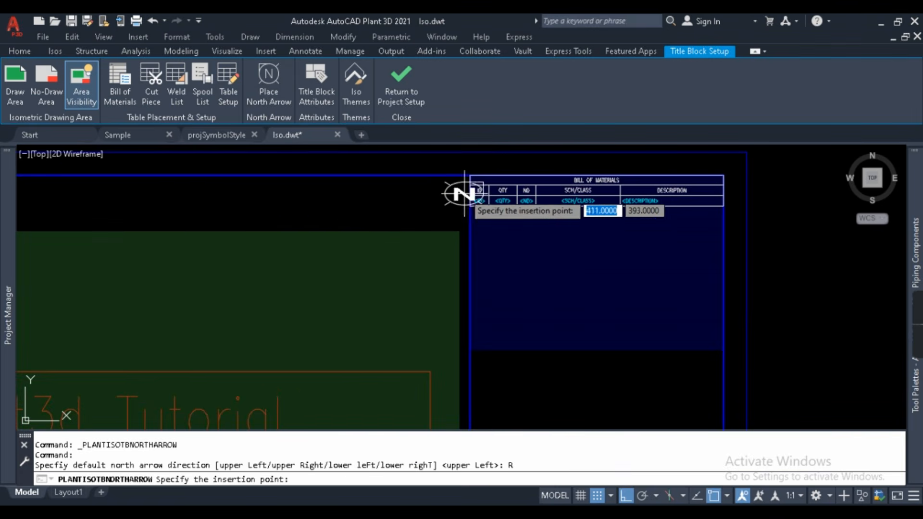
pyautogui.scroll(-2, 441, 194)
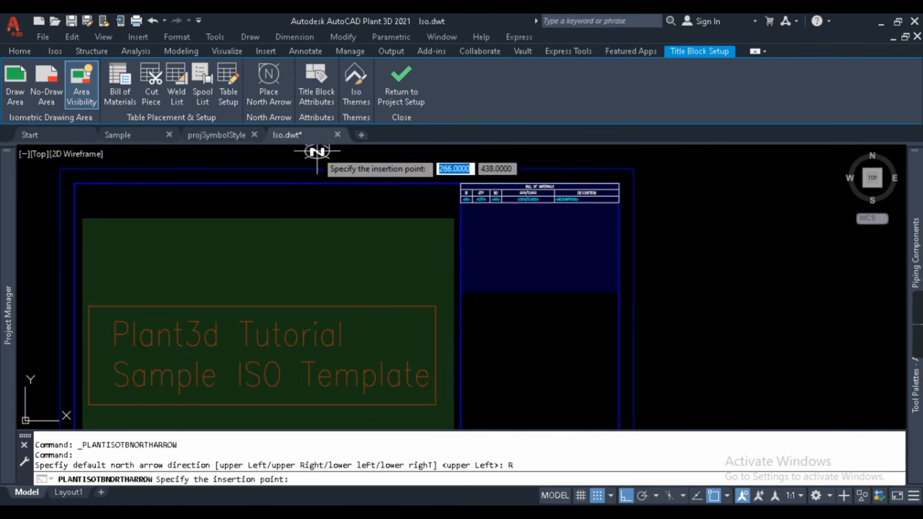
pyautogui.click(269, 77)
pyautogui.click(298, 207)
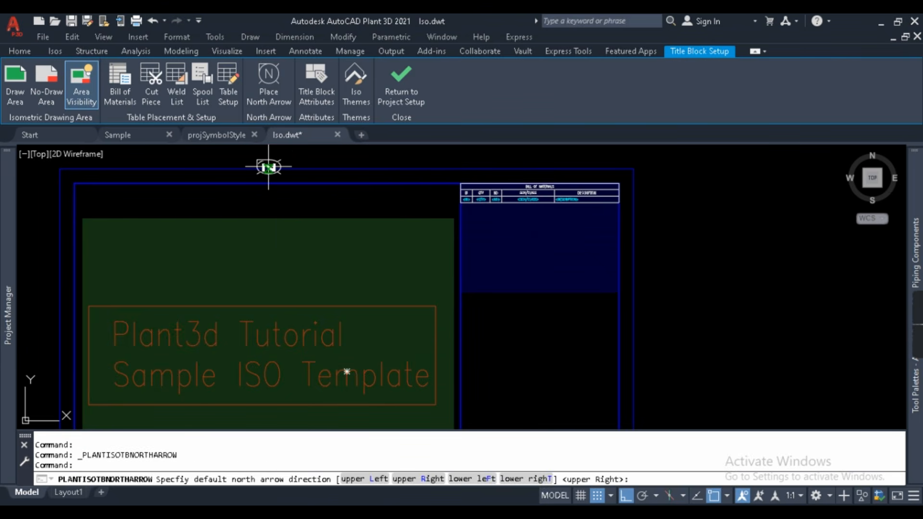
pyautogui.scroll(3, 96, 204)
pyautogui.click(110, 209)
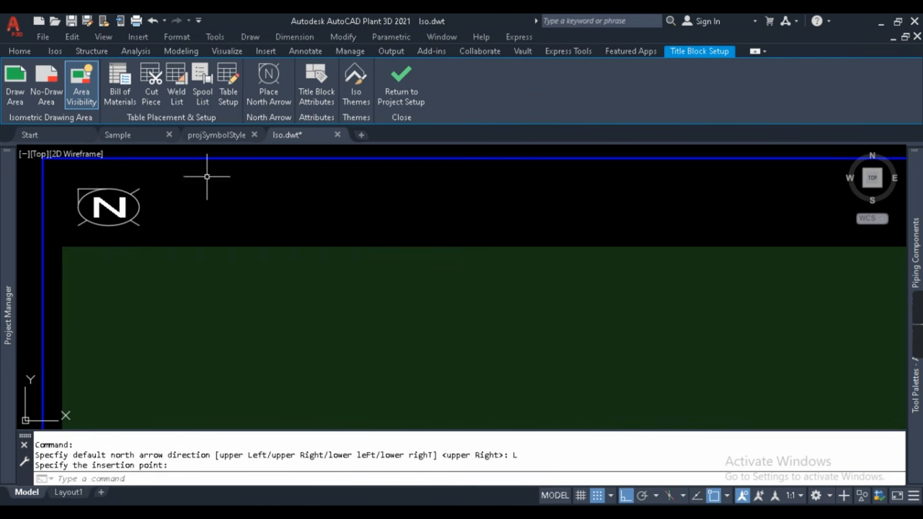
pyautogui.scroll(-3, 206, 177)
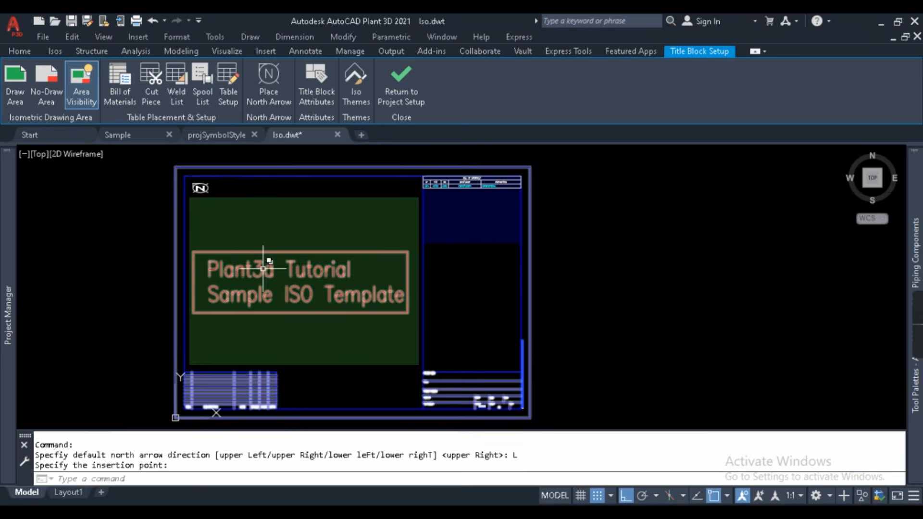
pyautogui.hotkey('ctrl', 'z')
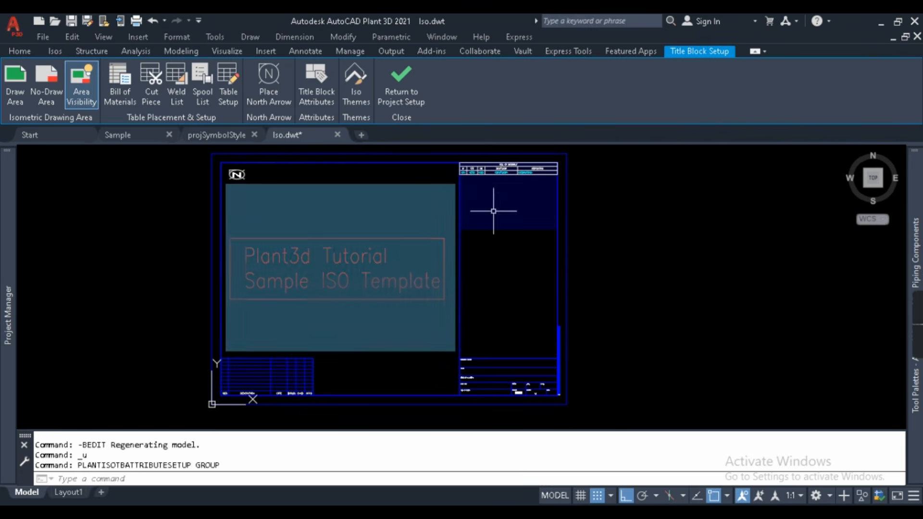
# - Return to Project Setup, saving the title block changes to Iso.dwt, and apply the settings
pyautogui.click(408, 82)
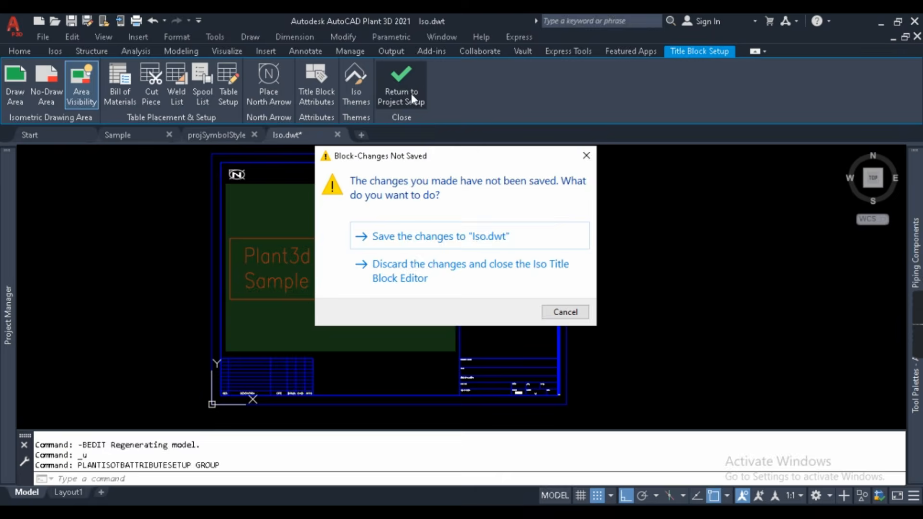
pyautogui.click(447, 242)
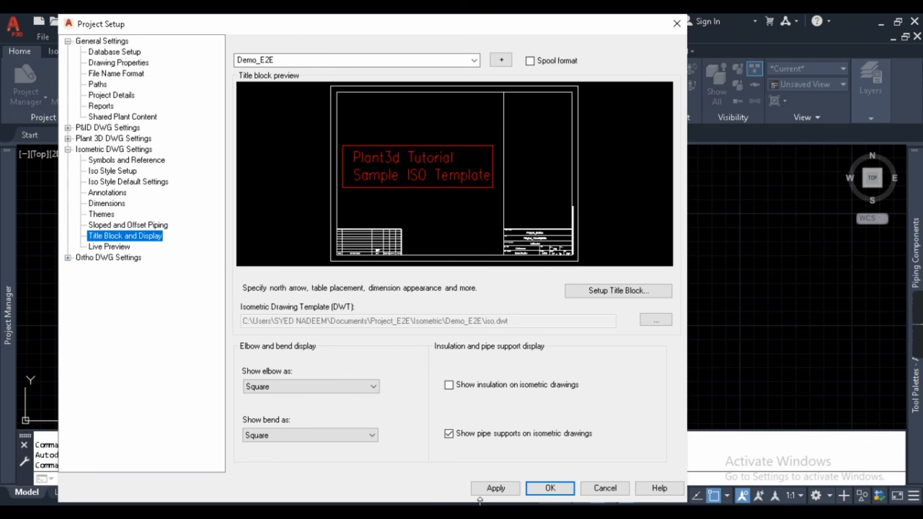
pyautogui.click(499, 488)
# - Open the ortho template's title block for editing from Ortho DWG Settings > Title Block and Display
pyautogui.click(68, 149)
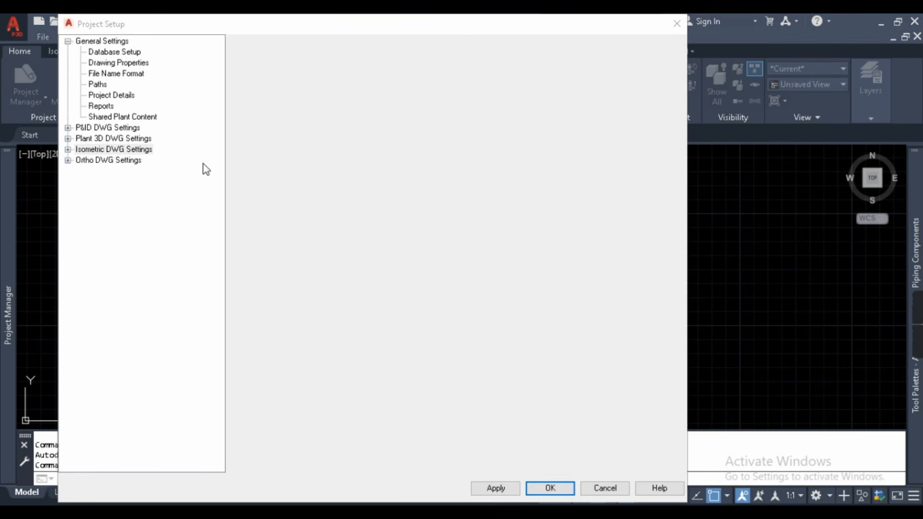
pyautogui.click(98, 161)
pyautogui.click(69, 161)
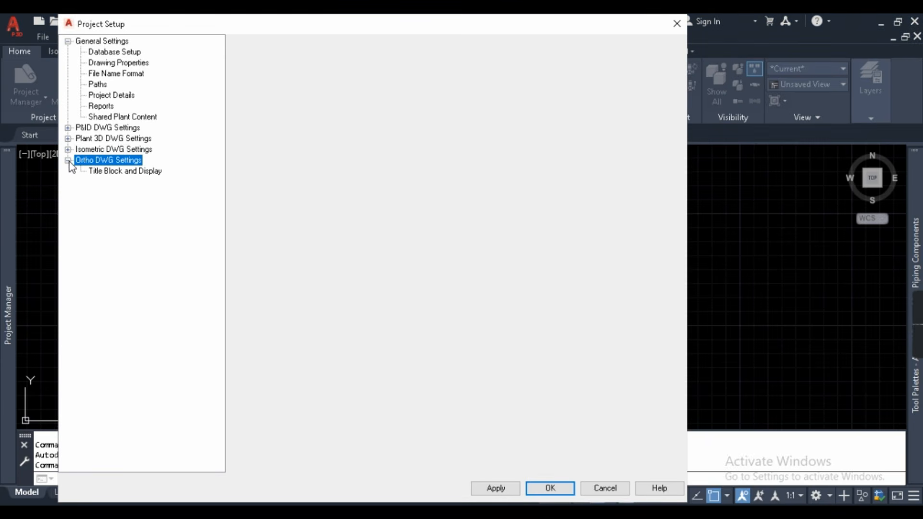
pyautogui.click(102, 171)
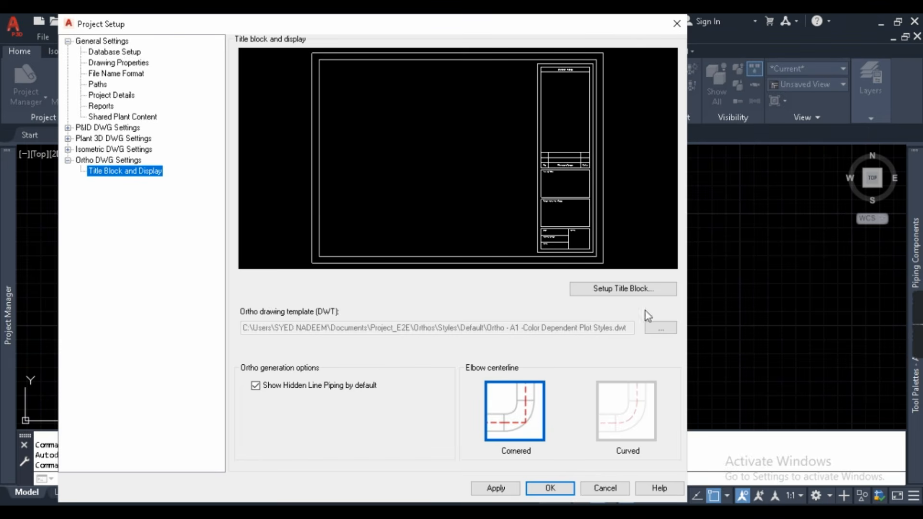
pyautogui.click(617, 289)
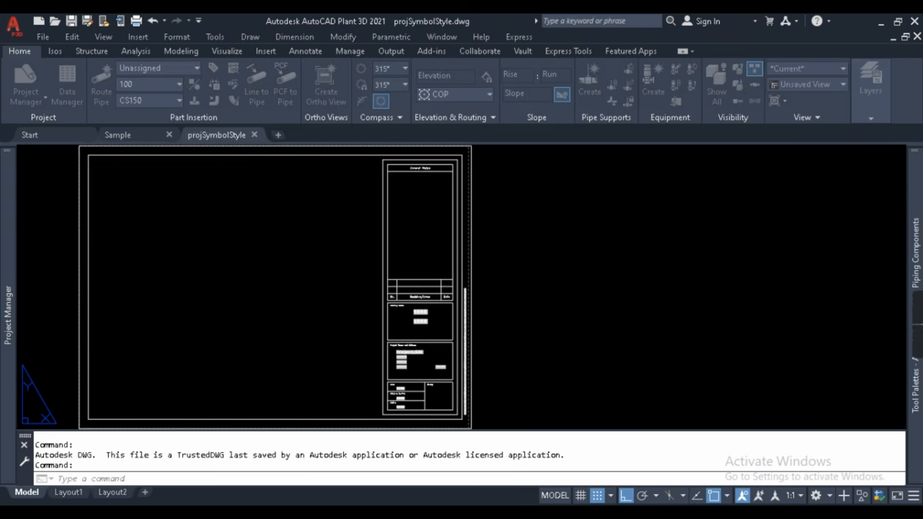
# - Review the Ortho Settings layer mappings, keeping Centerlines on the CENTER layer
pyautogui.moveTo(148, 261)
pyautogui.mouseDown(button='middle')
pyautogui.moveTo(217, 260)
pyautogui.moveTo(220, 267)
pyautogui.mouseUp(button='middle')
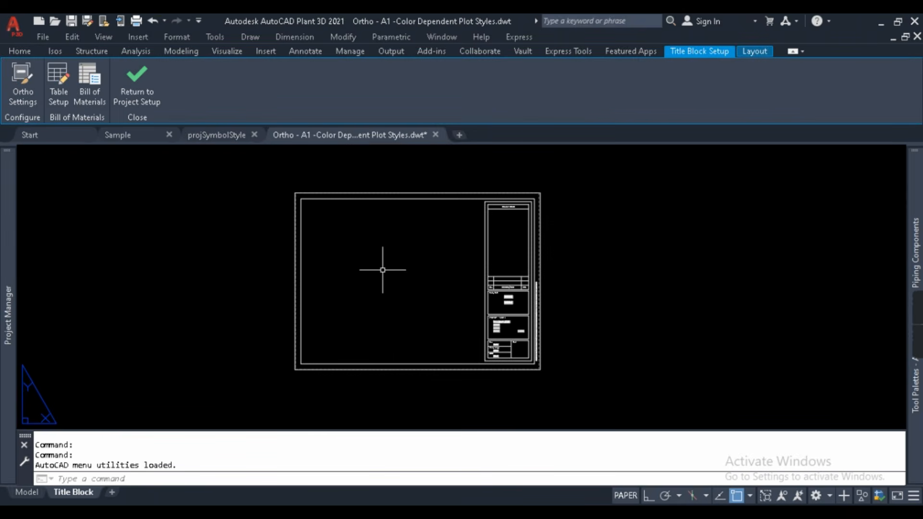
pyautogui.click(22, 85)
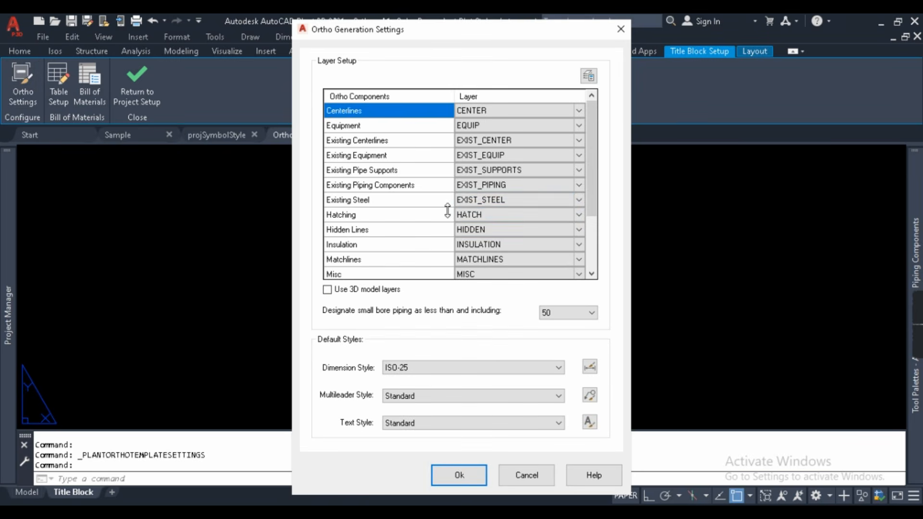
pyautogui.scroll(-2, 495, 193)
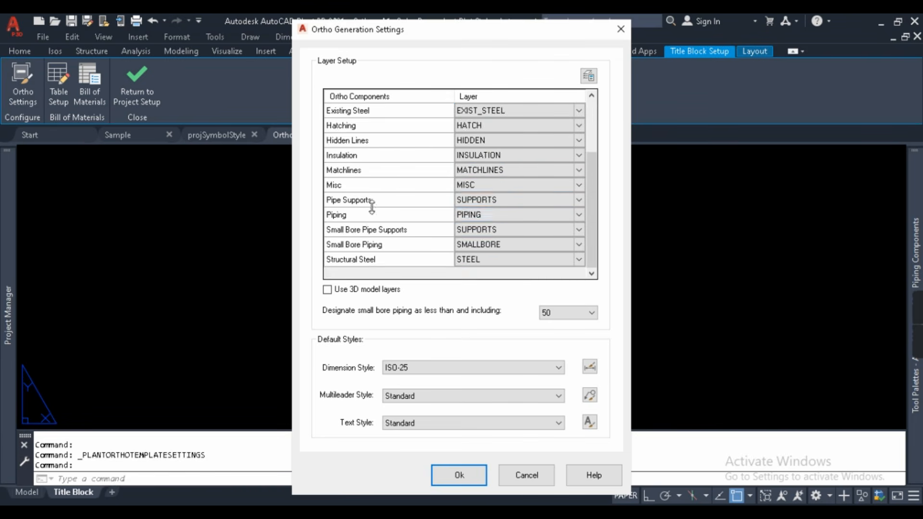
pyautogui.scroll(2, 372, 207)
pyautogui.scroll(2, 402, 170)
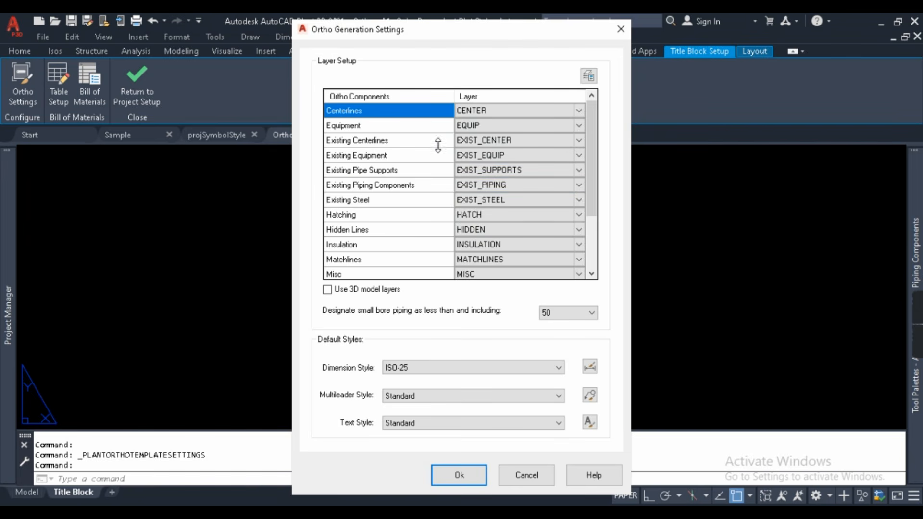
pyautogui.scroll(-2, 445, 231)
pyautogui.scroll(2, 353, 233)
pyautogui.click(579, 111)
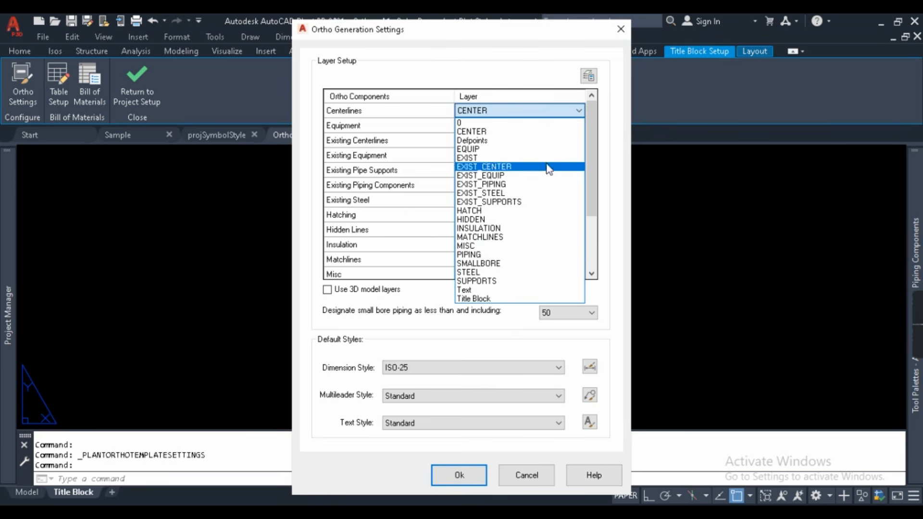
pyautogui.click(436, 117)
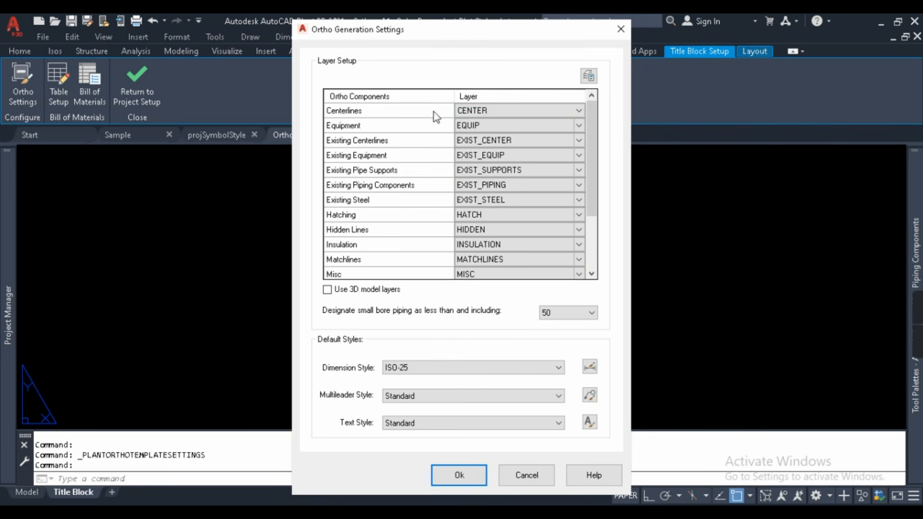
# - Inspect the Layer Properties Manager, cancel Ortho Settings unchanged, and zoom to the full title block
pyautogui.click(591, 80)
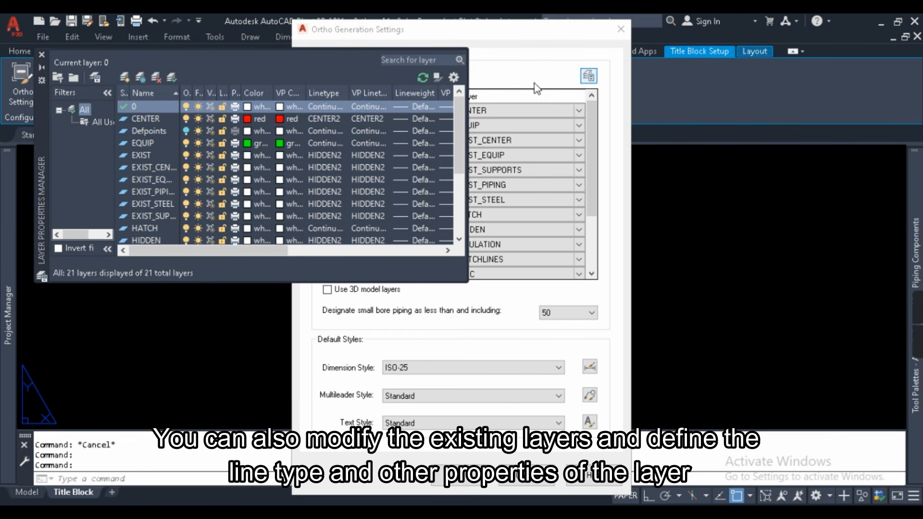
pyautogui.click(40, 56)
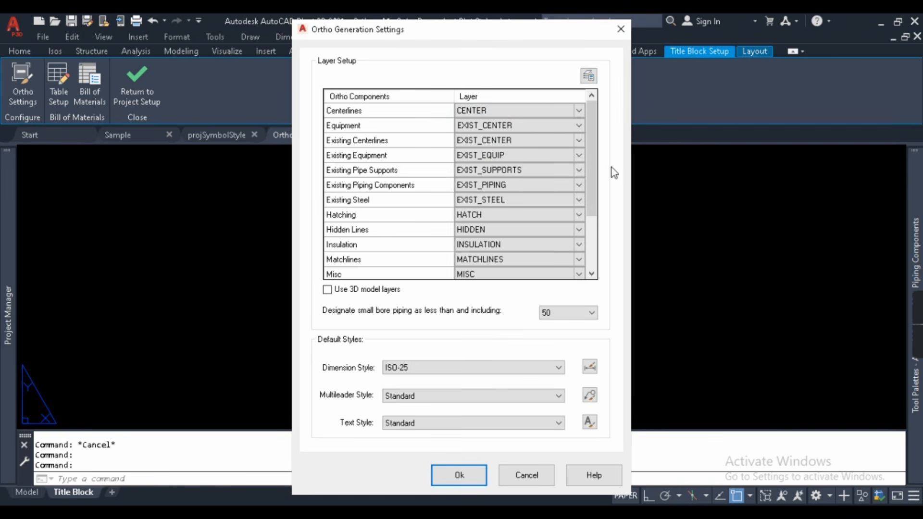
pyautogui.moveTo(594, 171)
pyautogui.mouseDown()
pyautogui.moveTo(597, 231)
pyautogui.moveTo(592, 168)
pyautogui.mouseUp()
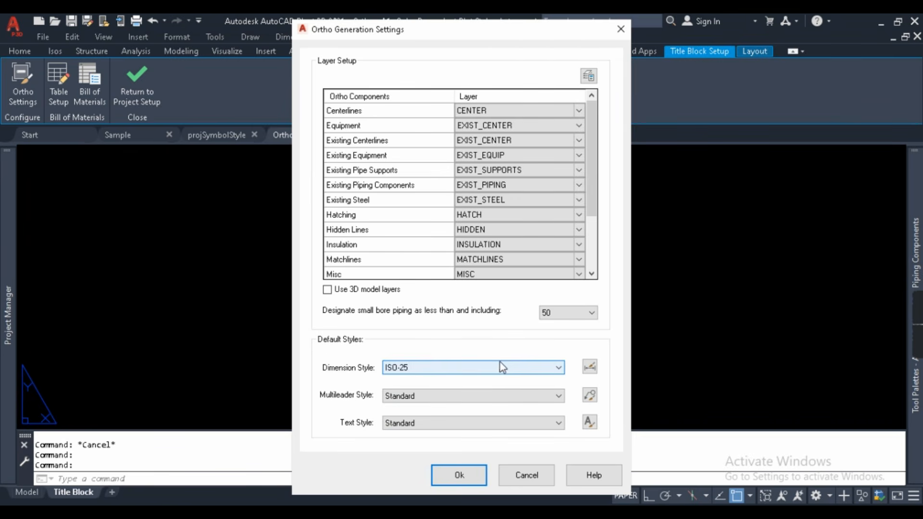
pyautogui.click(589, 76)
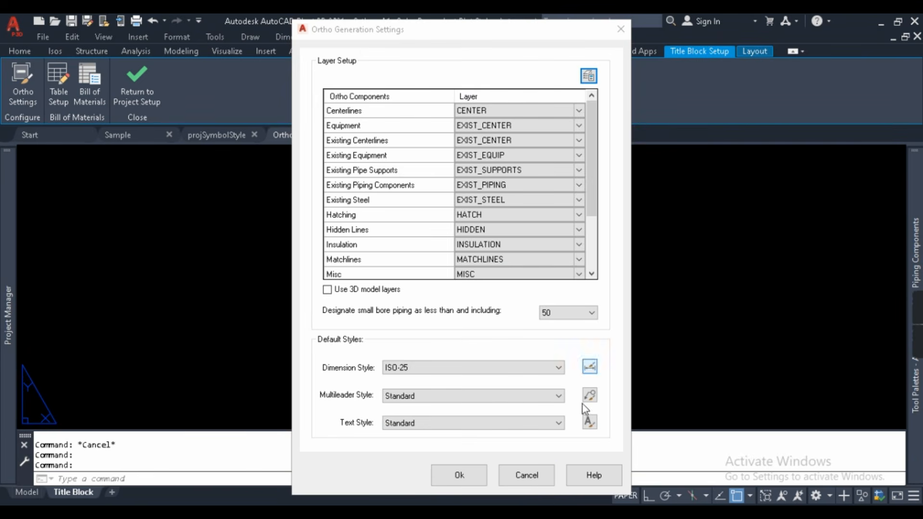
pyautogui.click(525, 481)
pyautogui.middleClick(107, 179)
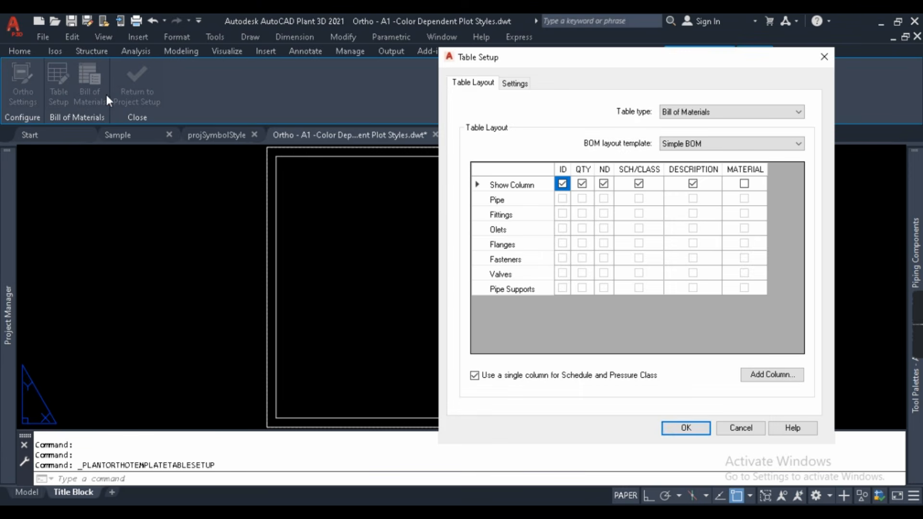
# - Cancel the bill of materials Table Setup and return to Project Setup, discarding the title block changes
pyautogui.click(736, 425)
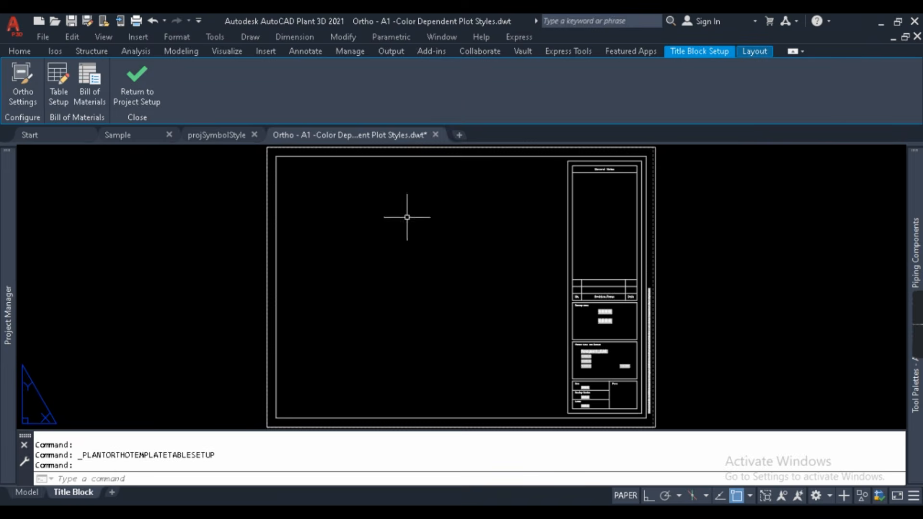
pyautogui.scroll(-2, 307, 187)
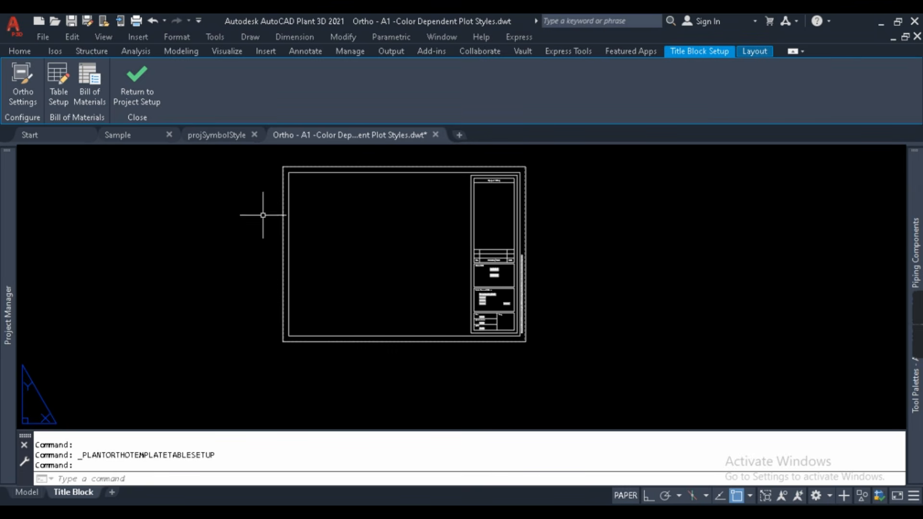
pyautogui.click(137, 83)
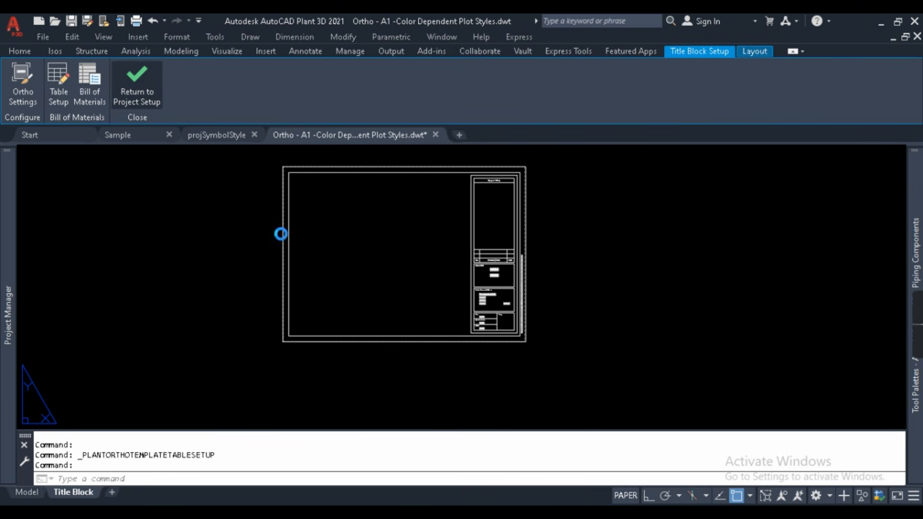
pyautogui.click(449, 283)
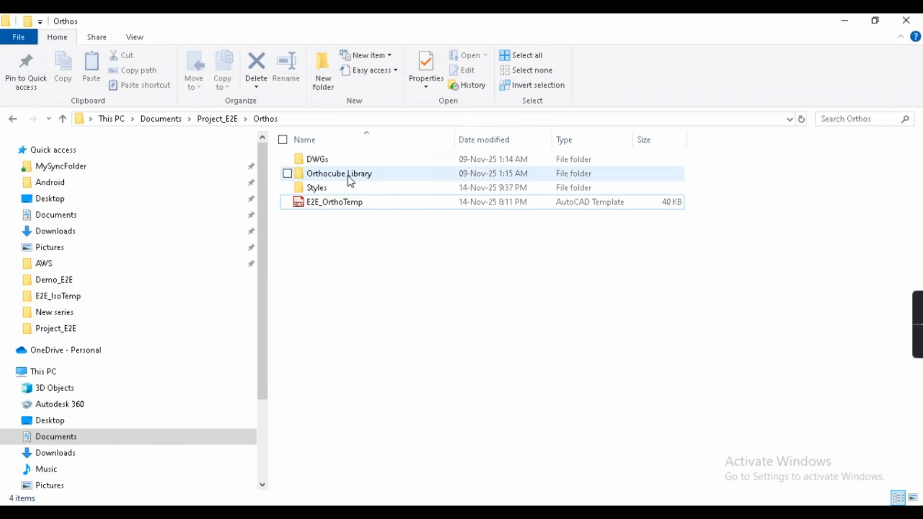
# - Rename the E2E_OrthoTemp template in the Orthos folder to orthoTemp
pyautogui.doubleClick(339, 188)
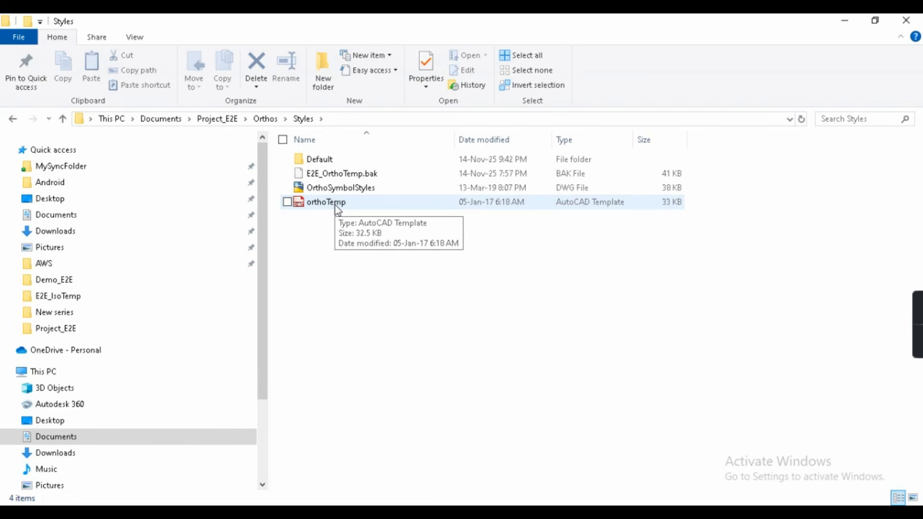
pyautogui.click(331, 206)
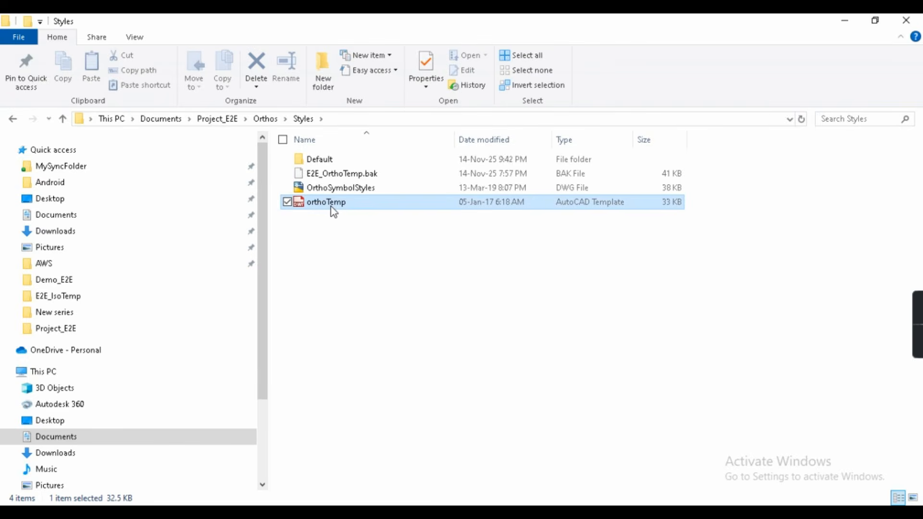
pyautogui.click(336, 207)
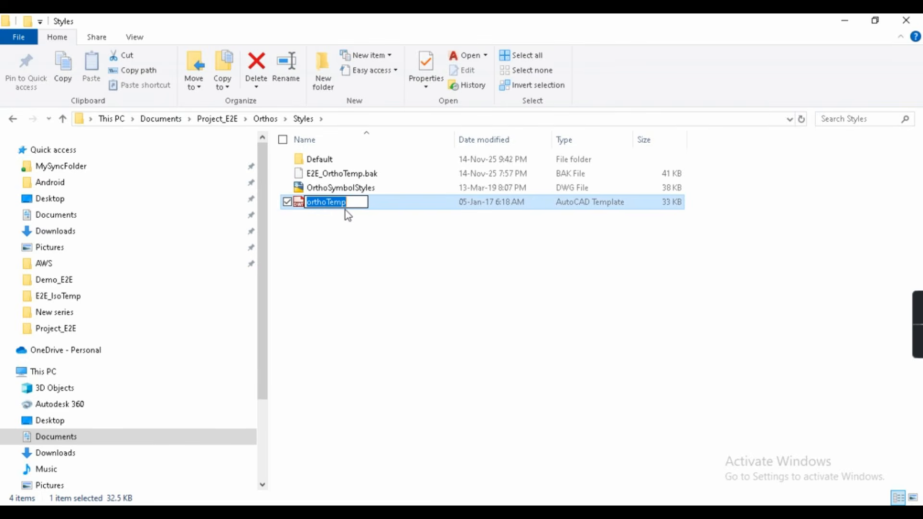
pyautogui.click(266, 119)
pyautogui.click(321, 204)
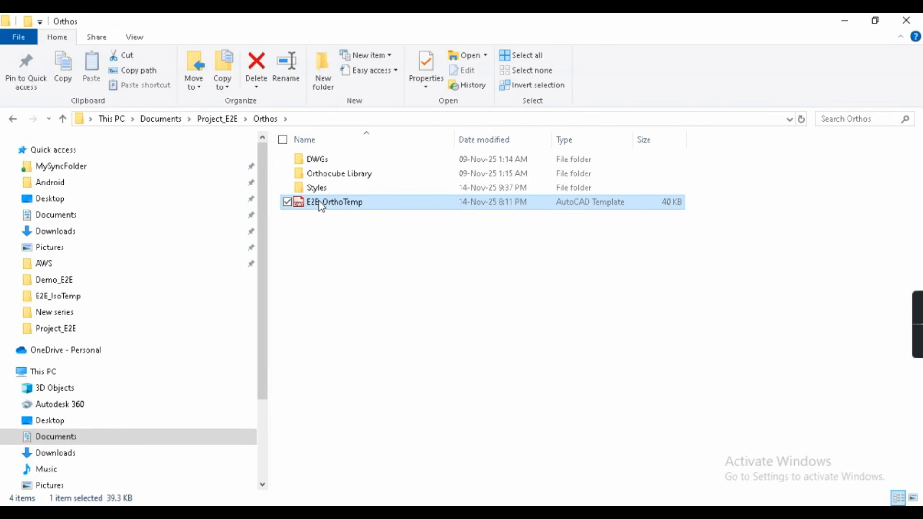
pyautogui.press('F2')
pyautogui.write('orthoTemp')
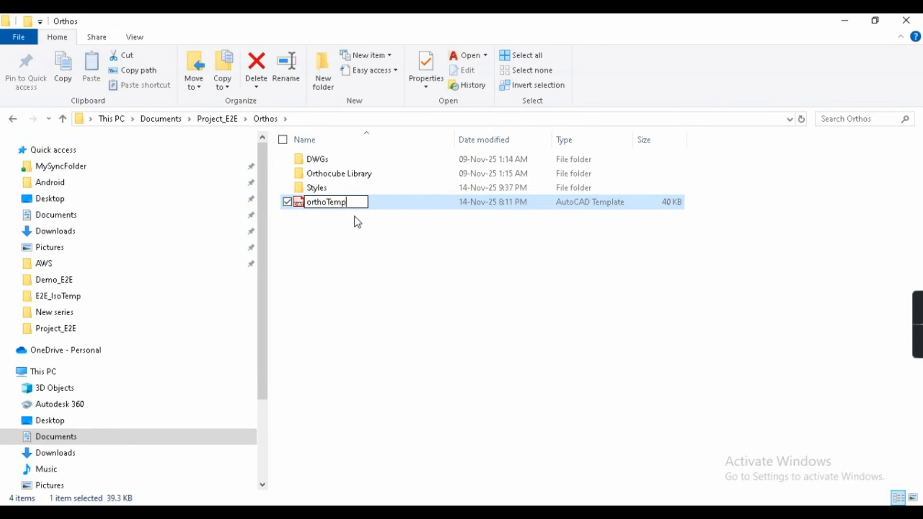
pyautogui.click(329, 216)
# - Delete the old orthoTemp from Styles and move the renamed orthoTemp into the Styles folder
pyautogui.doubleClick(331, 192)
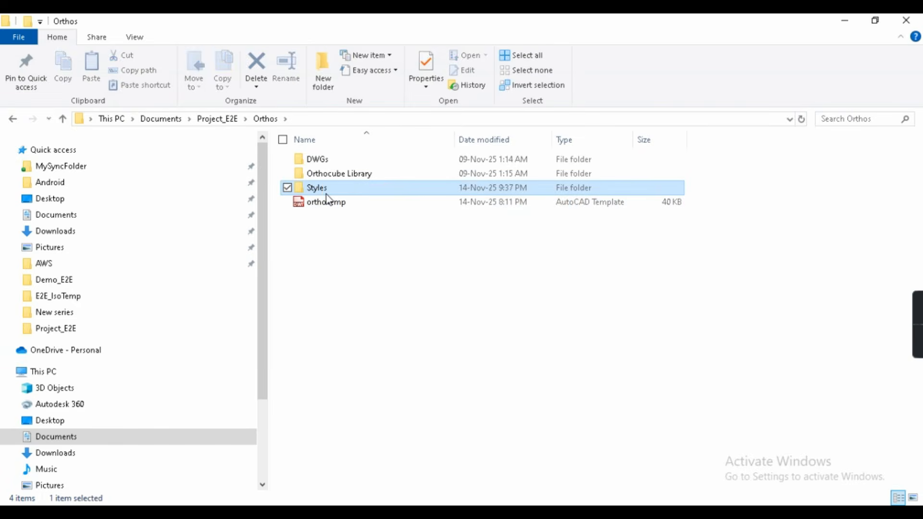
pyautogui.click(334, 206)
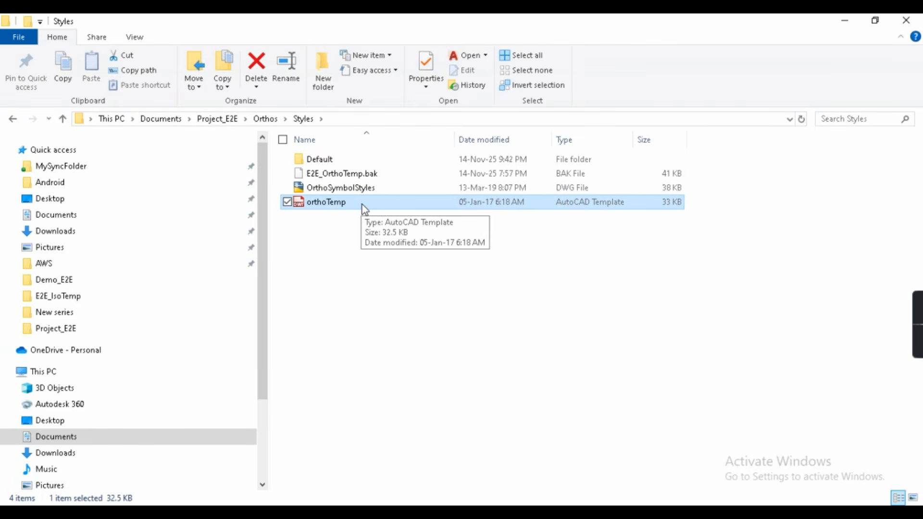
pyautogui.press('Delete')
pyautogui.click(265, 119)
pyautogui.click(316, 205)
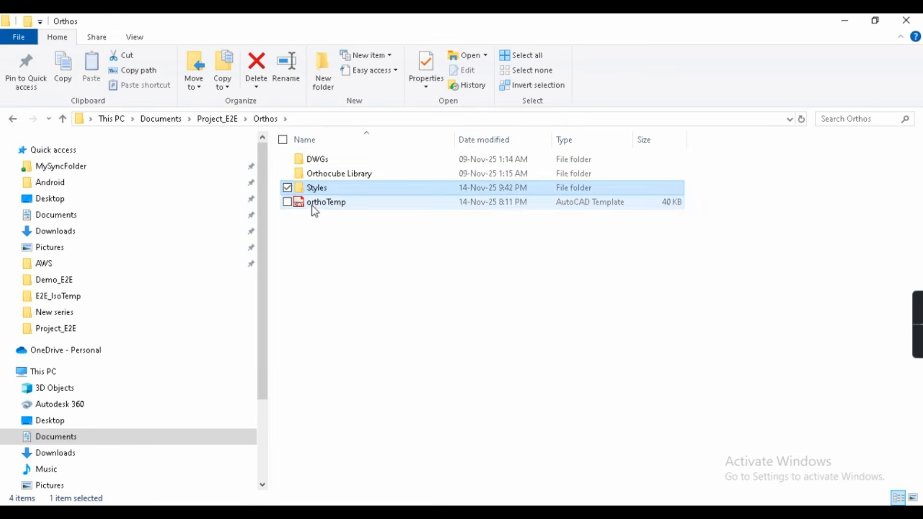
pyautogui.hotkey('alt', 'Tab')
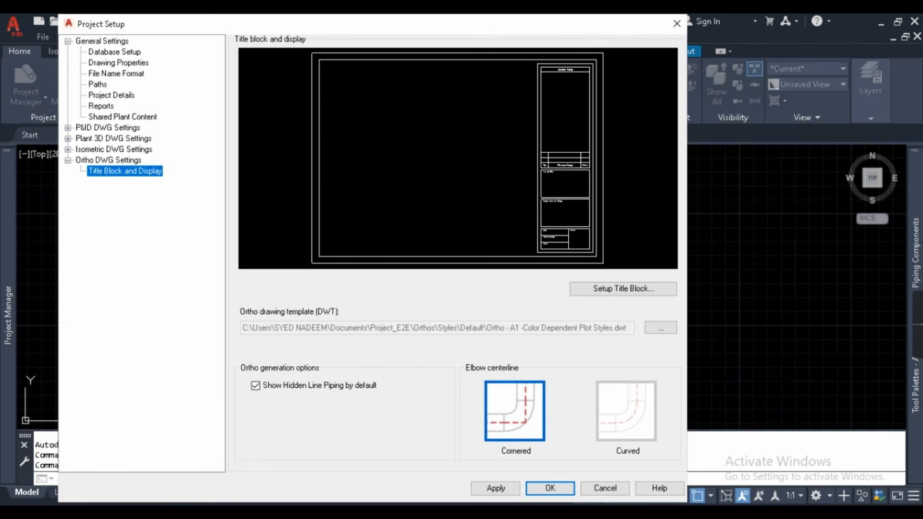
pyautogui.hotkey('alt', 'Tab')
pyautogui.moveTo(313, 206); pyautogui.dragTo(336, 187)
pyautogui.doubleClick(325, 190)
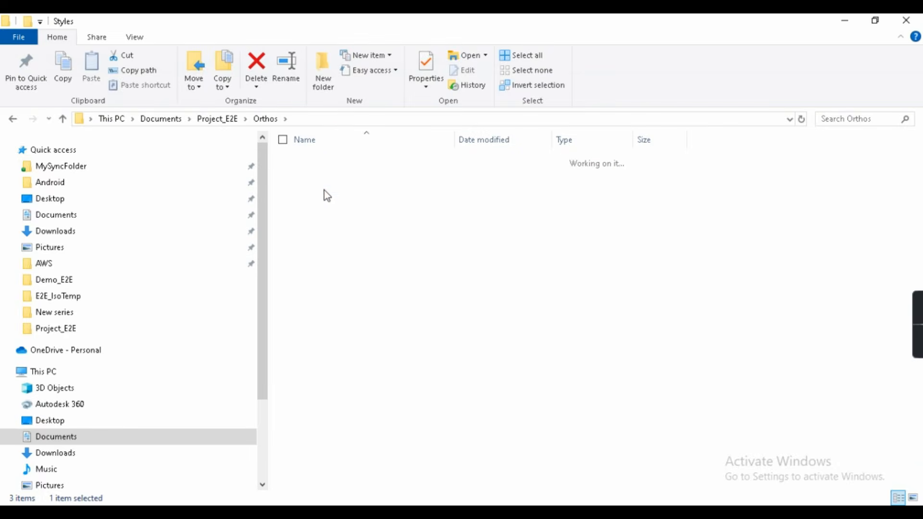
# - Set orthoTemp.dwt from the Styles folder as the ortho drawing template and open its title block setup
pyautogui.hotkey('alt', 'Tab')
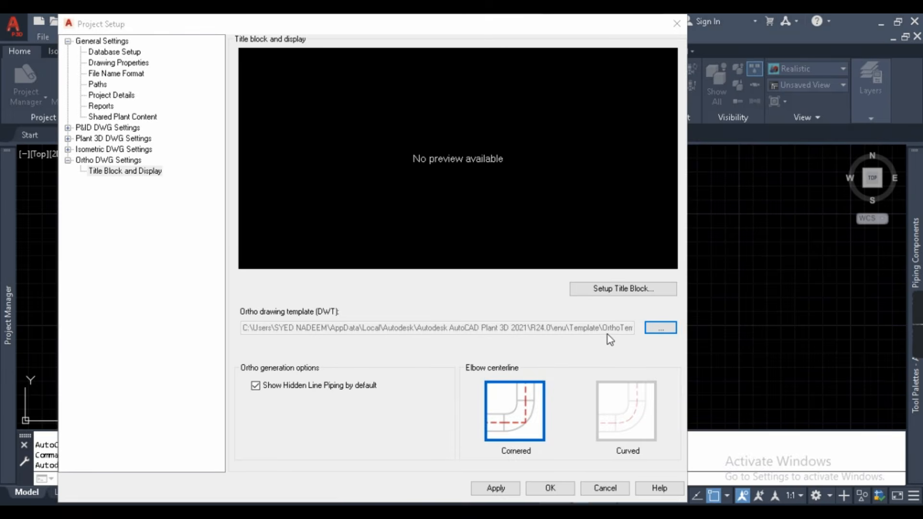
pyautogui.click(659, 329)
pyautogui.press('Return')
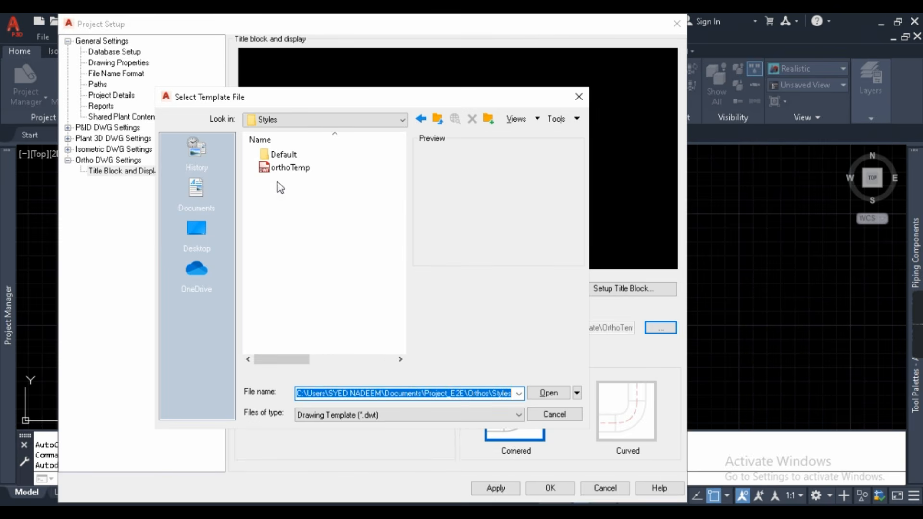
pyautogui.click(286, 169)
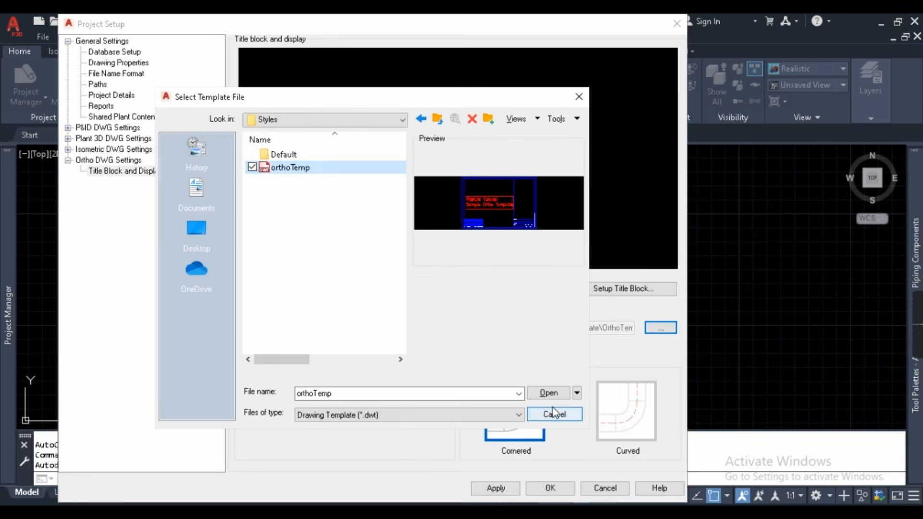
pyautogui.click(547, 392)
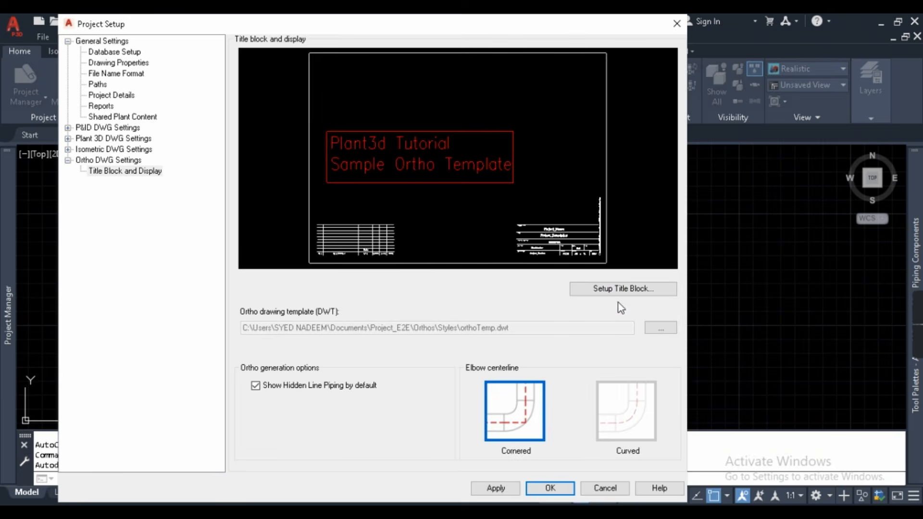
pyautogui.press('Return')
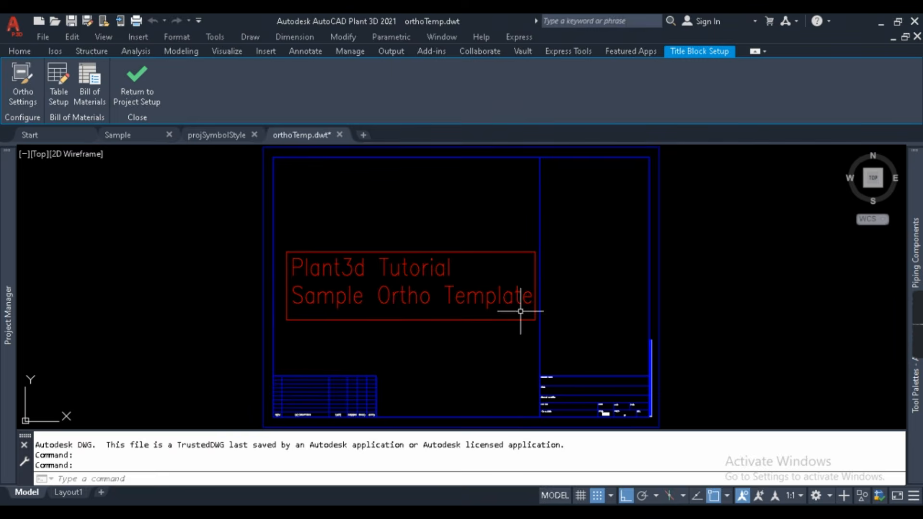
# - Zoom to the full sheet, save orthoTemp.dwt, and confirm Project Setup with OK
pyautogui.scroll(-2, 475, 247)
pyautogui.scroll(2, 415, 352)
pyautogui.moveTo(415, 352); pyautogui.dragTo(385, 409, button='middle')
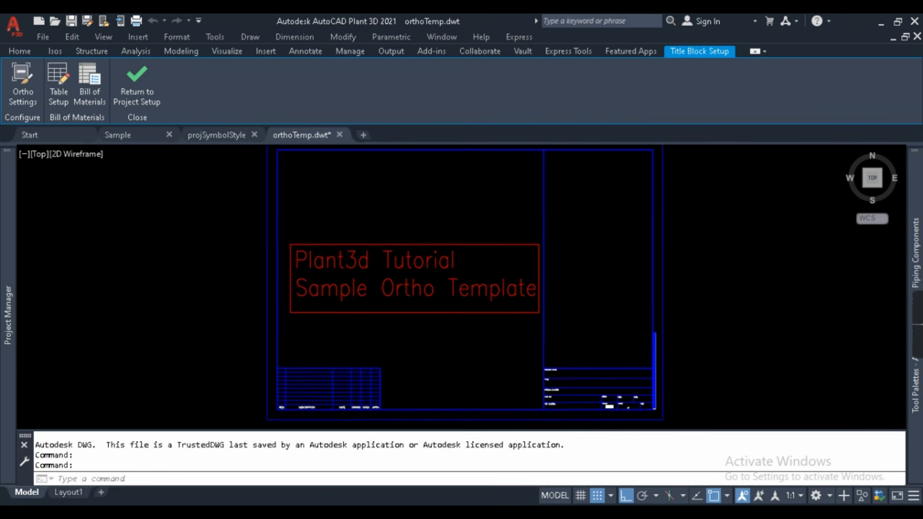
pyautogui.middleClick(505, 313)
pyautogui.hotkey('ctrl', 's')
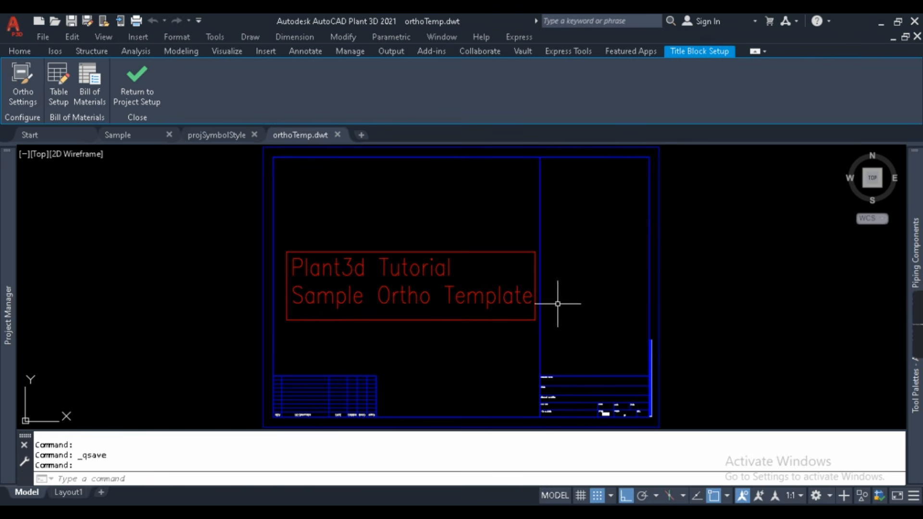
pyautogui.click(137, 83)
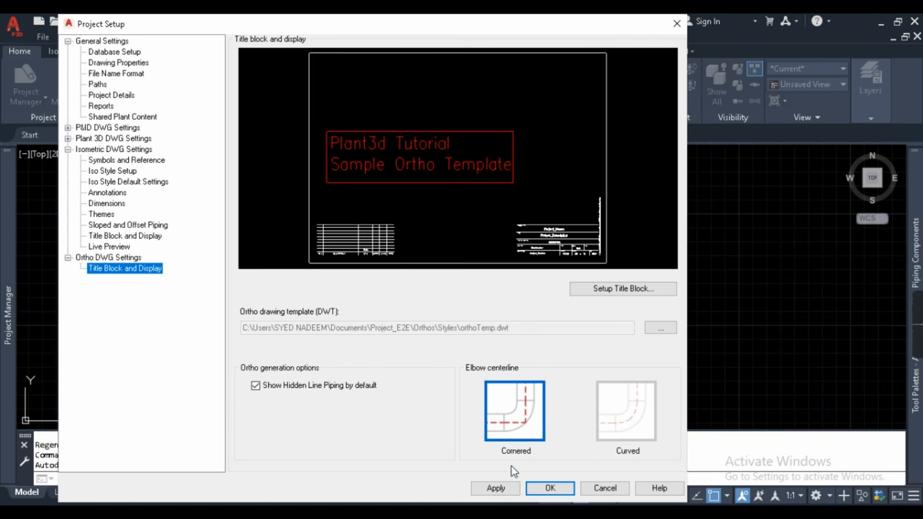
pyautogui.click(550, 488)
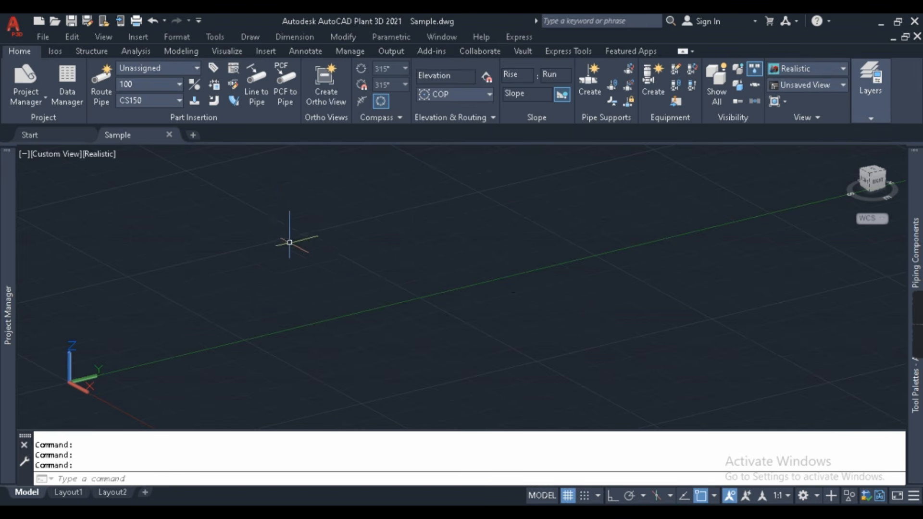
# - Route a straight test pipe with Ortho mode on between two points in the model
pyautogui.click(54, 51)
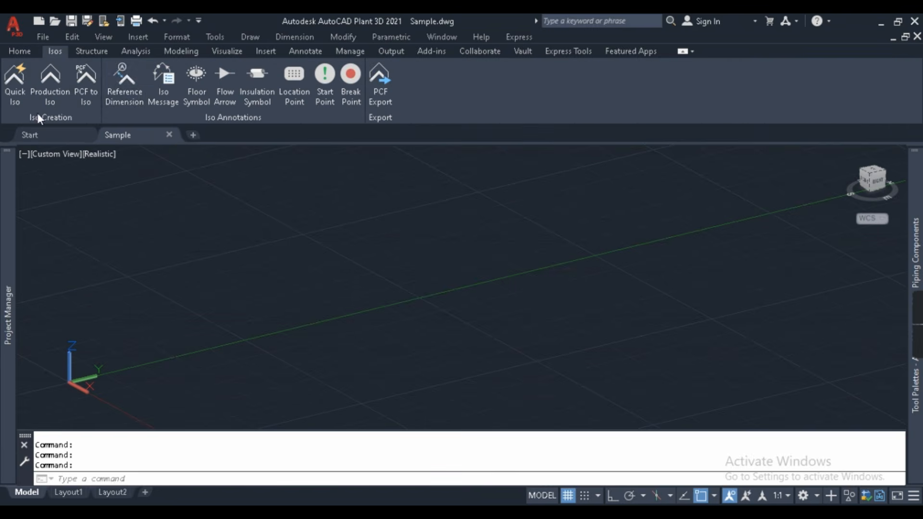
pyautogui.click(19, 51)
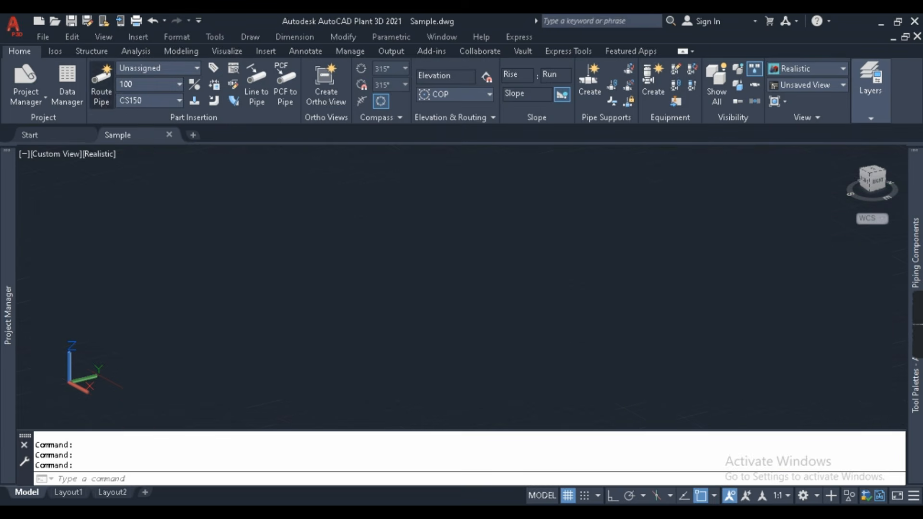
pyautogui.click(104, 87)
pyautogui.click(254, 289)
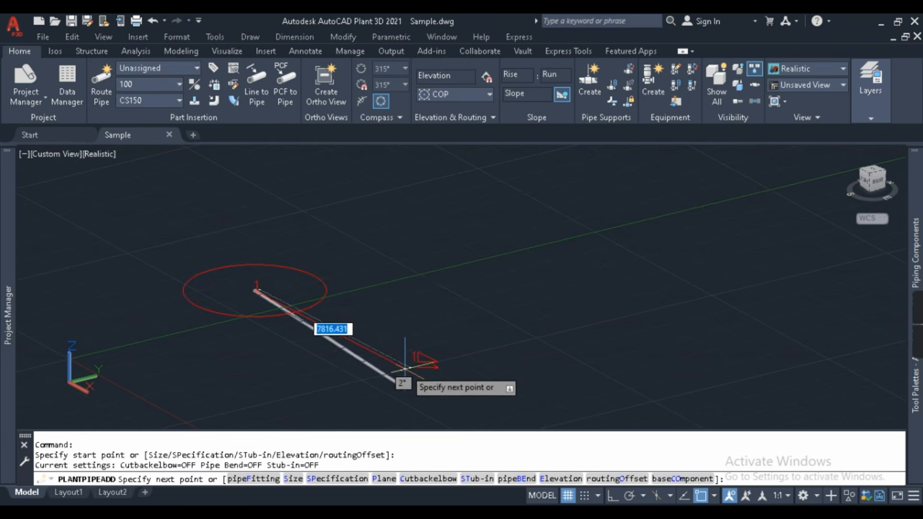
pyautogui.press('F8')
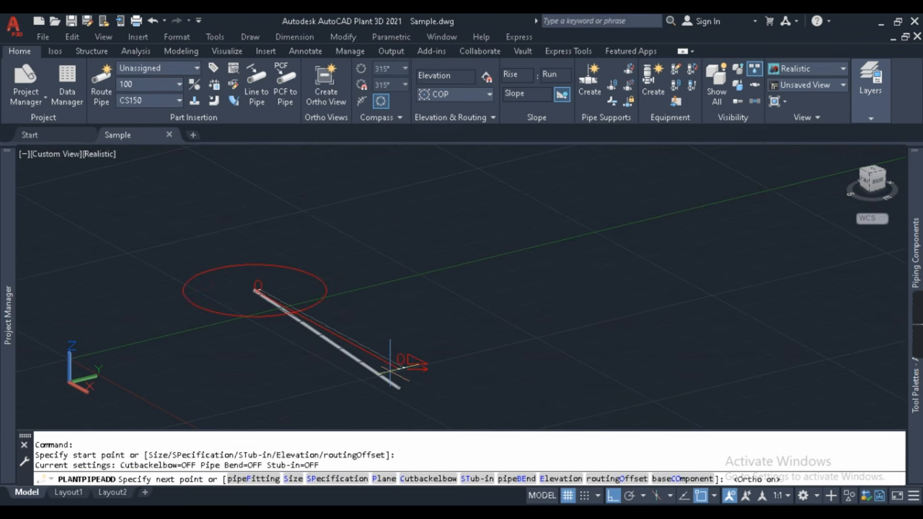
pyautogui.click(391, 370)
pyautogui.press('Escape')
pyautogui.press('Escape')
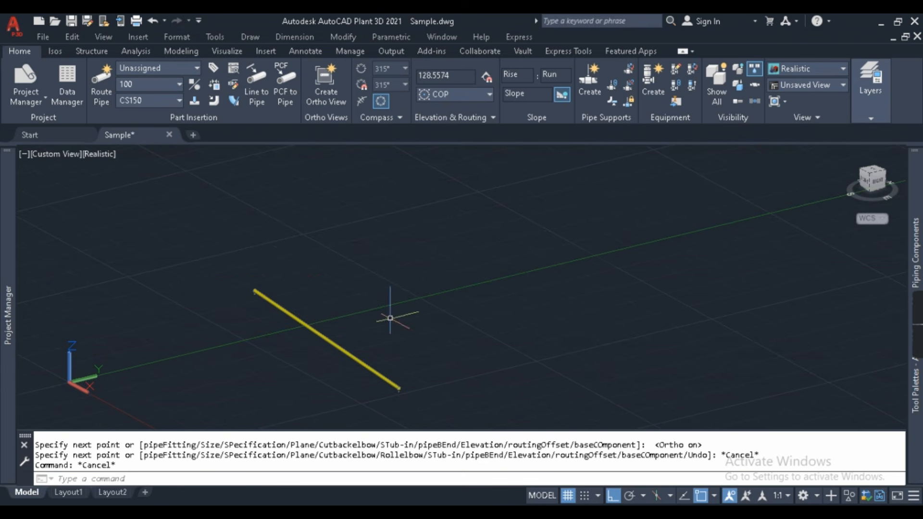
# - Select the new pipe and start a Quick Iso of it
pyautogui.moveTo(334, 380)
pyautogui.mouseDown()
pyautogui.moveTo(292, 289)
pyautogui.moveTo(186, 247)
pyautogui.moveTo(256, 255)
pyautogui.mouseUp()
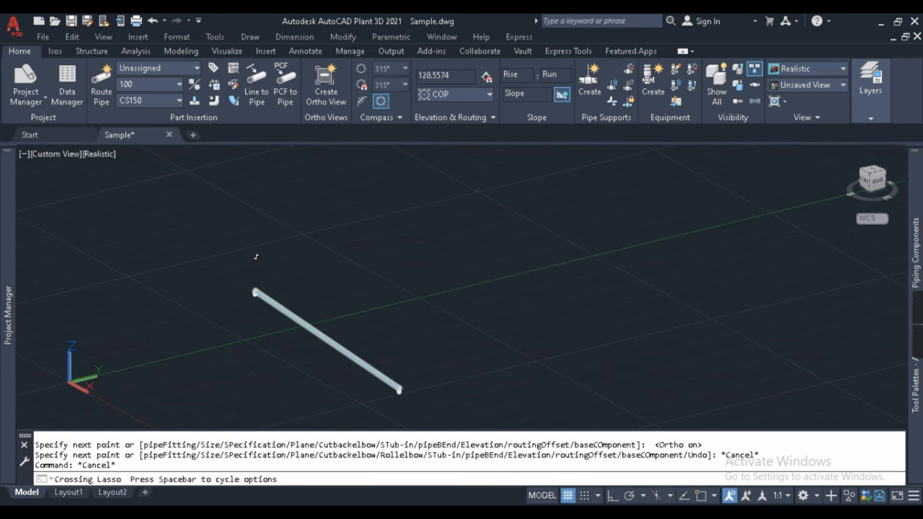
pyautogui.click(54, 51)
pyautogui.click(15, 79)
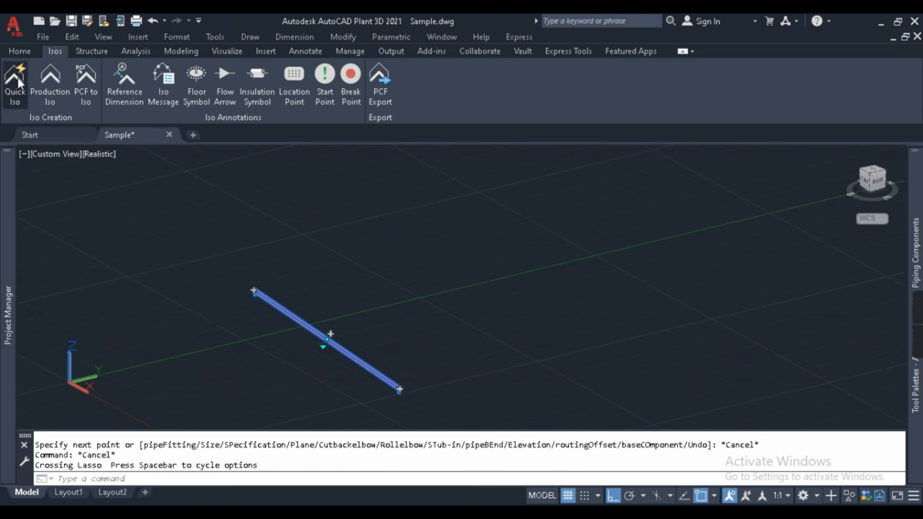
# - Create the quick iso with the Demo_E2E iso style and open the creation-complete details
pyautogui.click(298, 150)
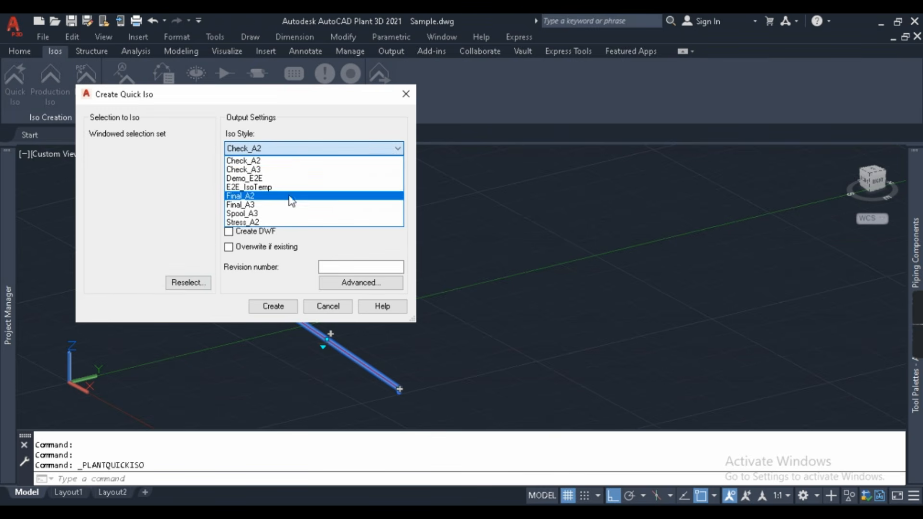
pyautogui.click(288, 179)
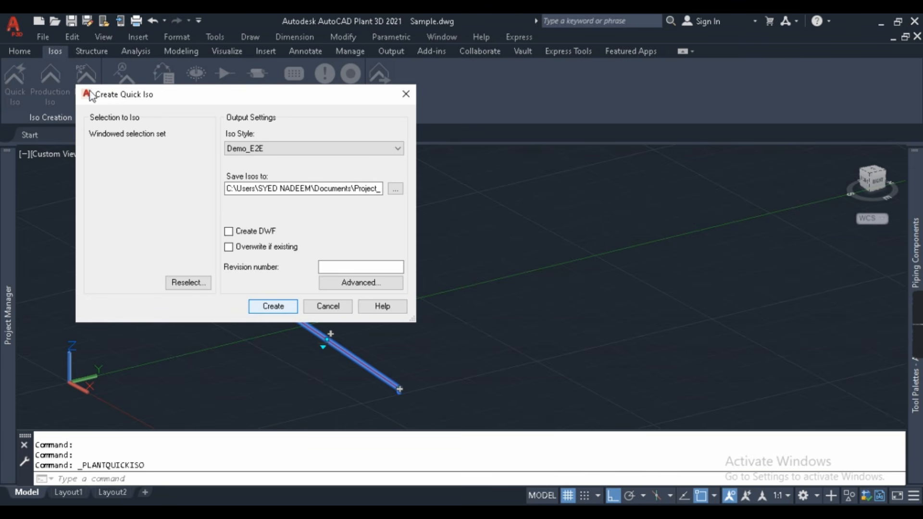
pyautogui.press('Return')
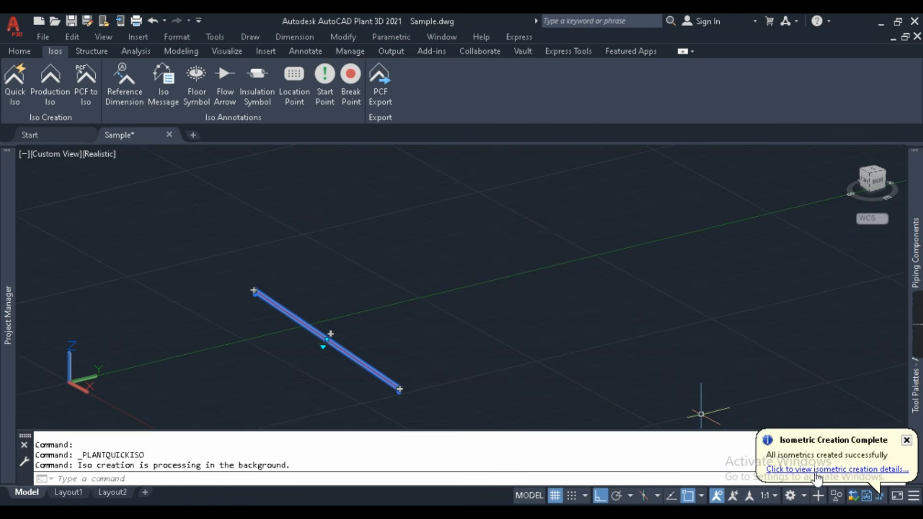
pyautogui.click(817, 470)
# - Open the generated UserDefinedLine iso and inspect its custom border and Project_E2E title block
pyautogui.click(439, 297)
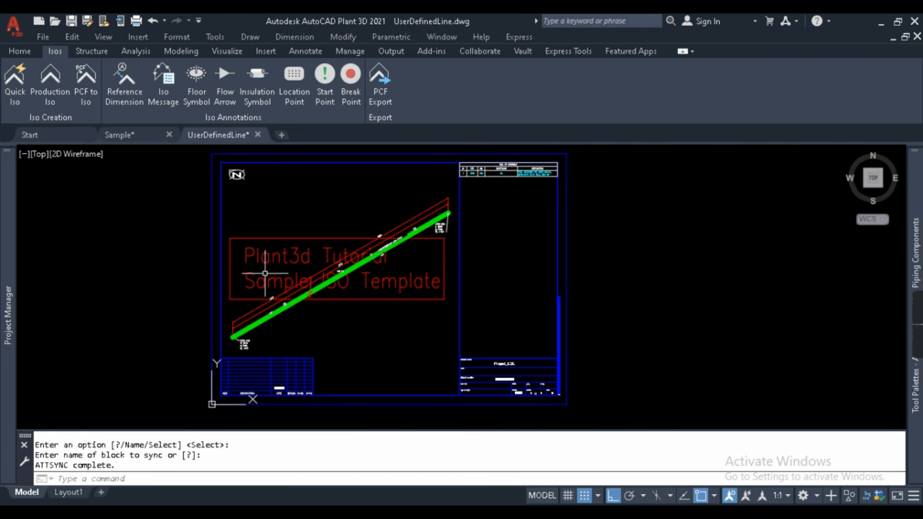
pyautogui.scroll(4, 300, 246)
pyautogui.scroll(-2, 482, 168)
pyautogui.moveTo(645, 164); pyautogui.dragTo(594, 301, button='middle')
pyautogui.scroll(3, 707, 250)
pyautogui.scroll(-8, 447, 252)
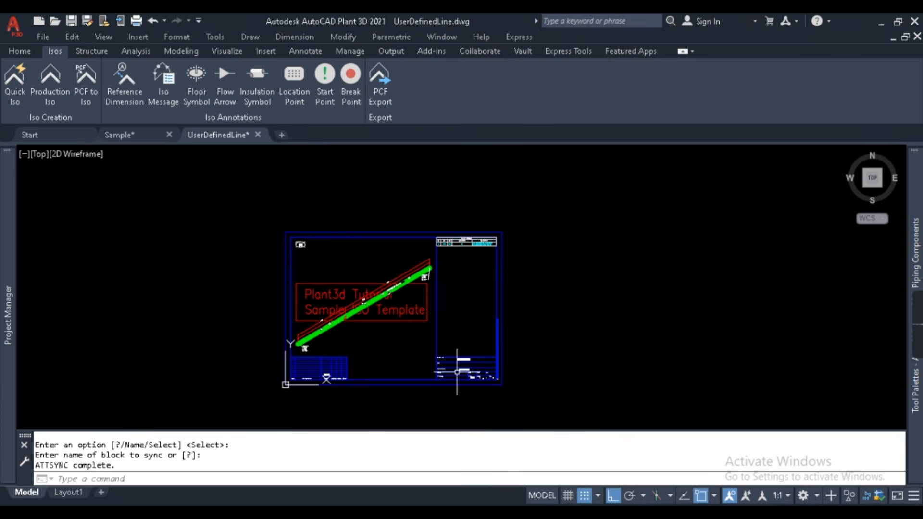
# - Finish reviewing the iso sheet and close UserDefinedLine.dwg without saving
pyautogui.scroll(8, 457, 372)
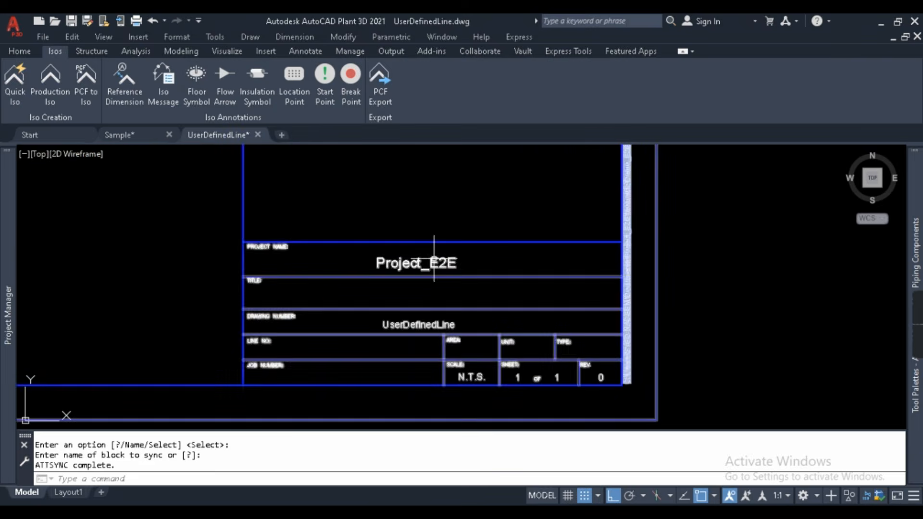
pyautogui.scroll(-4, 651, 305)
pyautogui.moveTo(477, 292); pyautogui.dragTo(511, 420, button='middle')
pyautogui.click(259, 135)
pyautogui.click(509, 295)
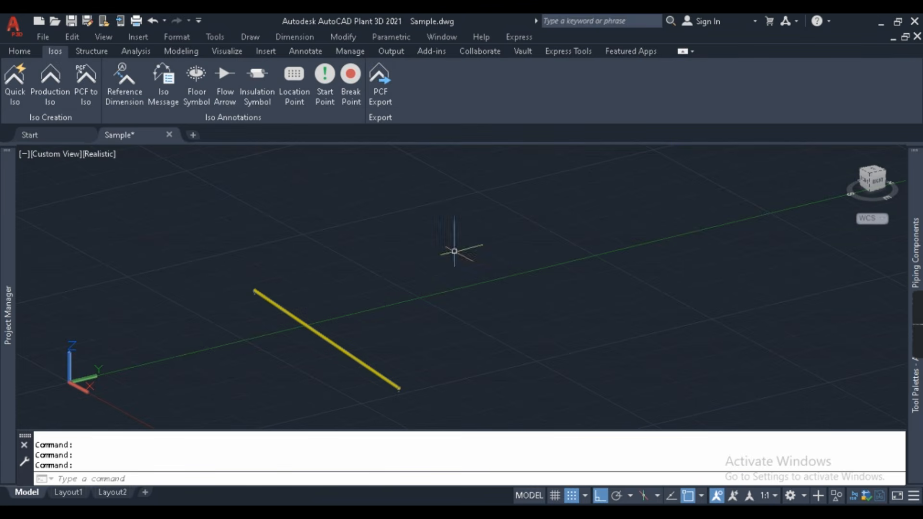
# - Create a new orthographic drawing named Ortho_test under Orthographic Drawings, using the orthoTemp.dwt template
pyautogui.moveTo(4, 232)
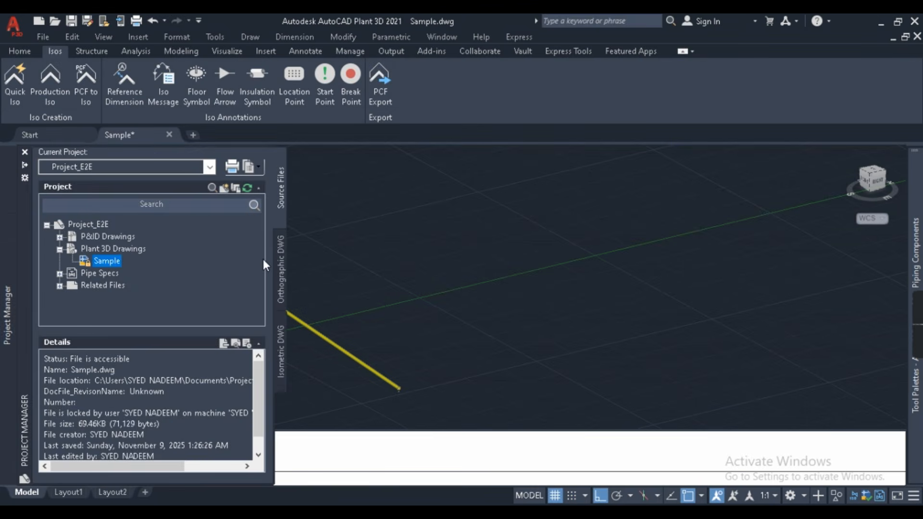
pyautogui.click(277, 254)
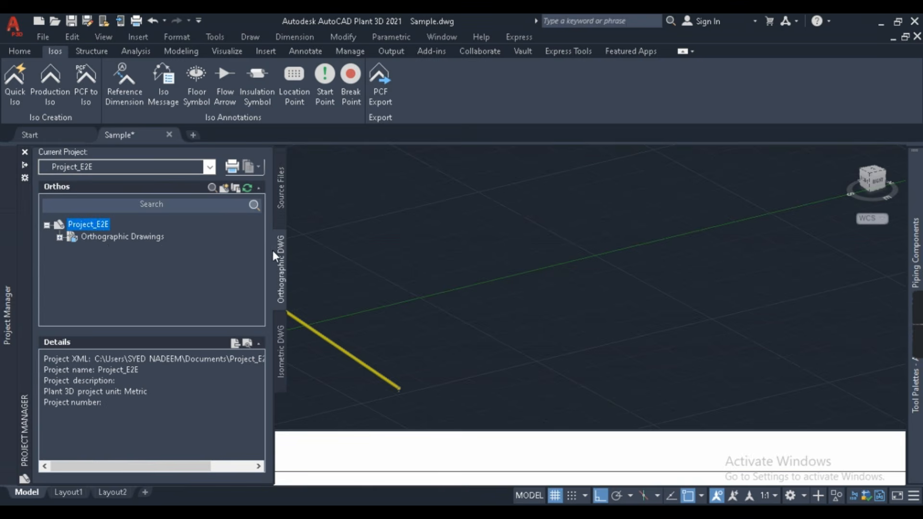
pyautogui.click(109, 237)
pyautogui.rightClick(105, 237)
pyautogui.click(160, 254)
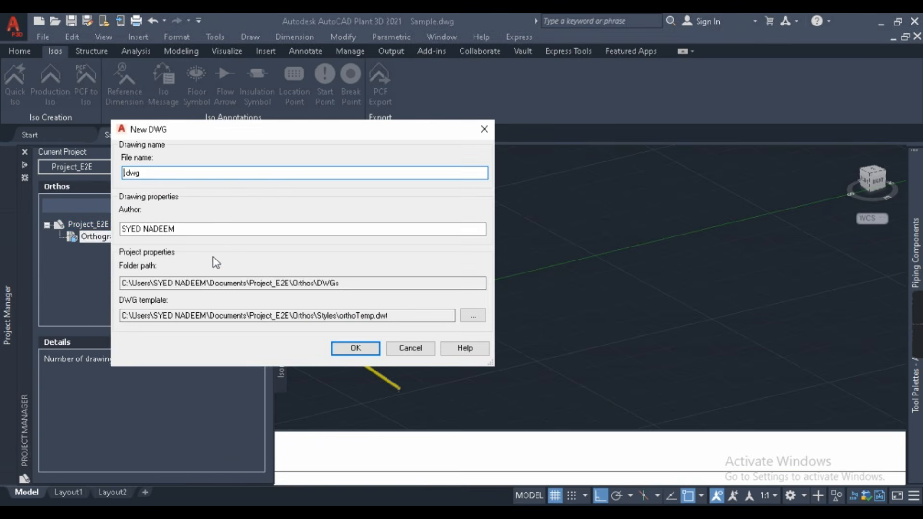
pyautogui.write('Ortho1')
pyautogui.press('BackSpace')
pyautogui.write('_test')
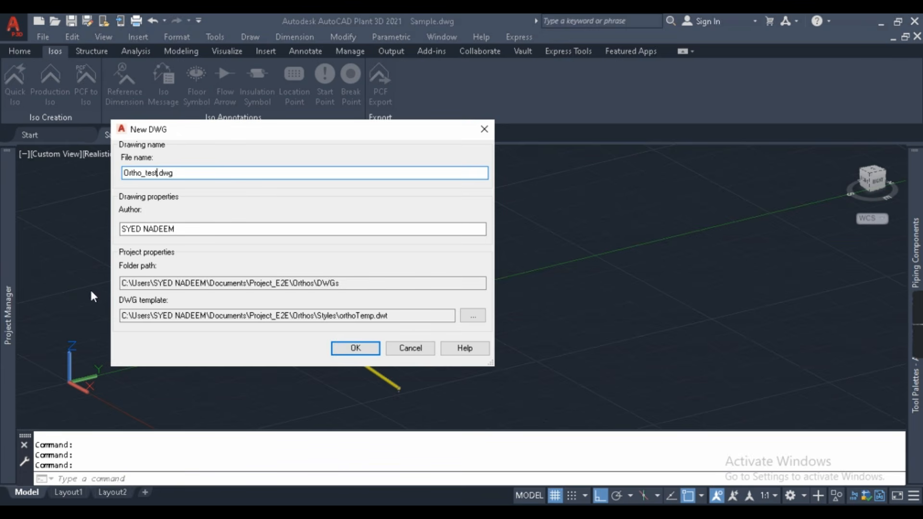
pyautogui.moveTo(124, 312); pyautogui.dragTo(395, 322)
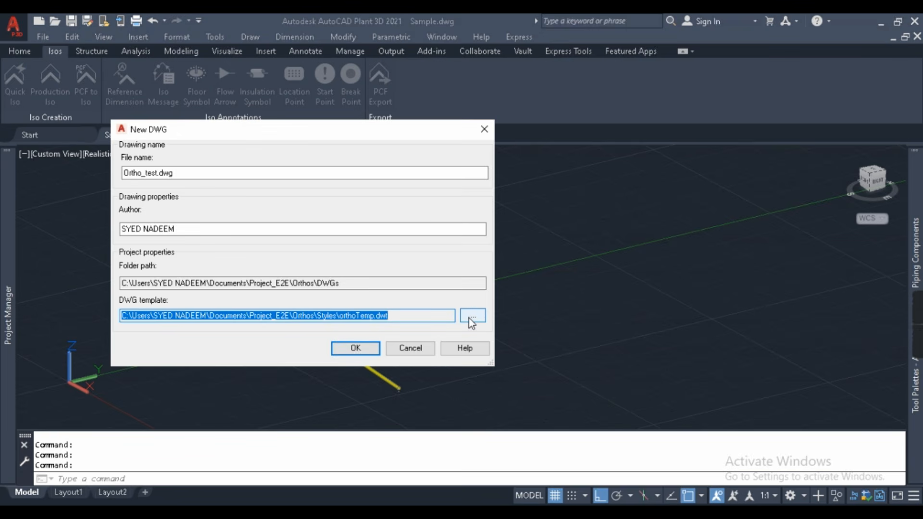
pyautogui.click(356, 347)
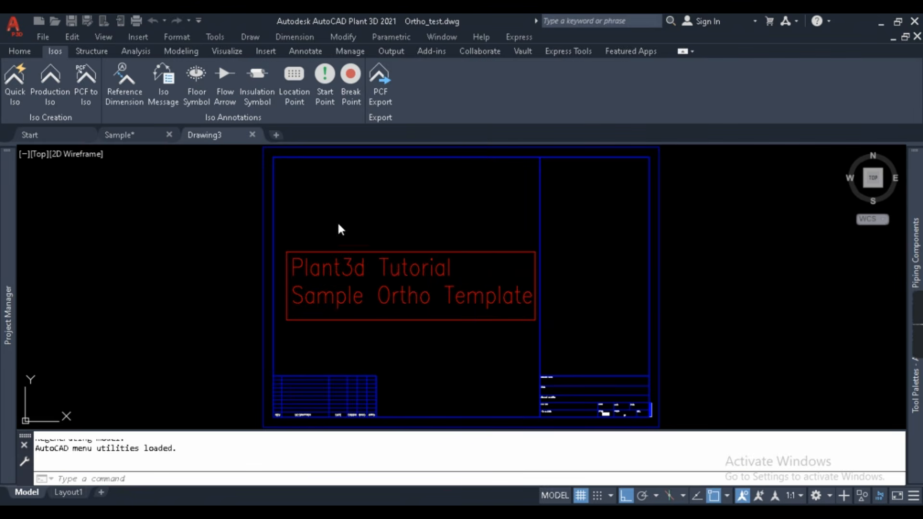
# - Zoom into the Ortho_test sheet to inspect the 'Plant3d Tutorial Sample Ortho Template' title block
pyautogui.click(236, 219)
pyautogui.click(584, 359)
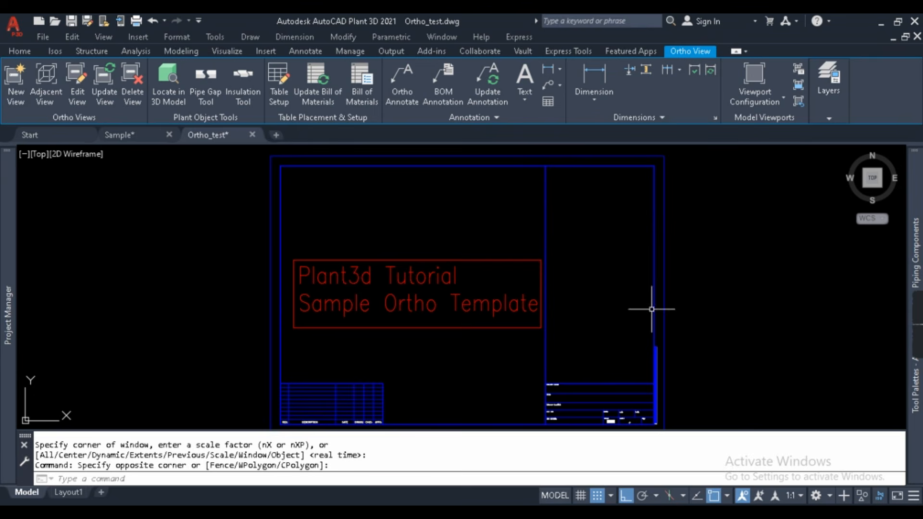
pyautogui.click(244, 231)
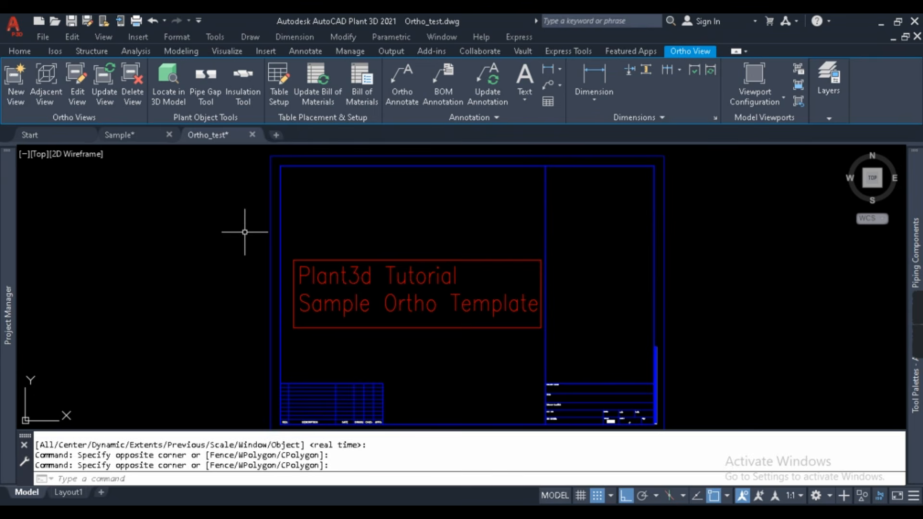